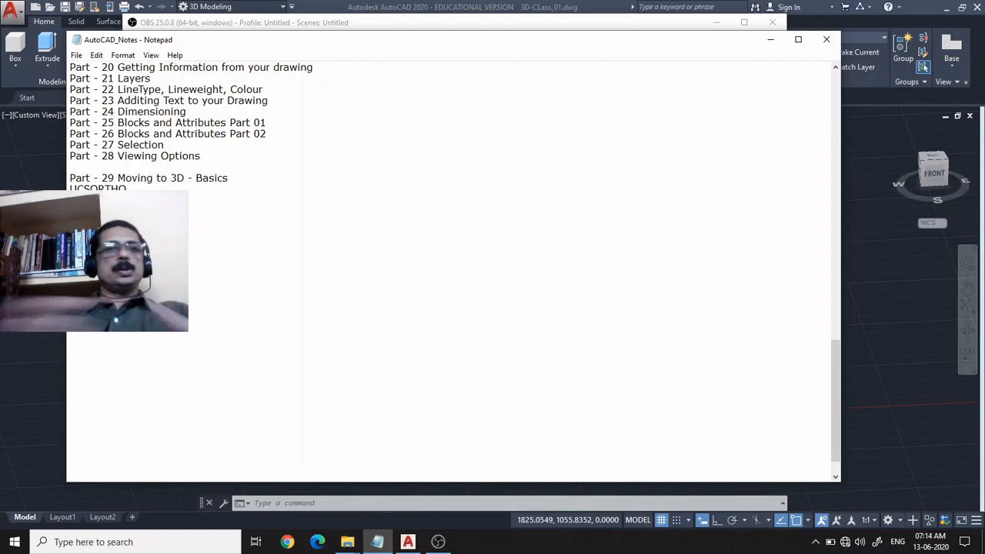
# Minimize the Notepad and OBS windows to switch to the AutoCAD drawing 3D-CLass_01.
pyautogui.click(768, 39)
pyautogui.click(716, 23)
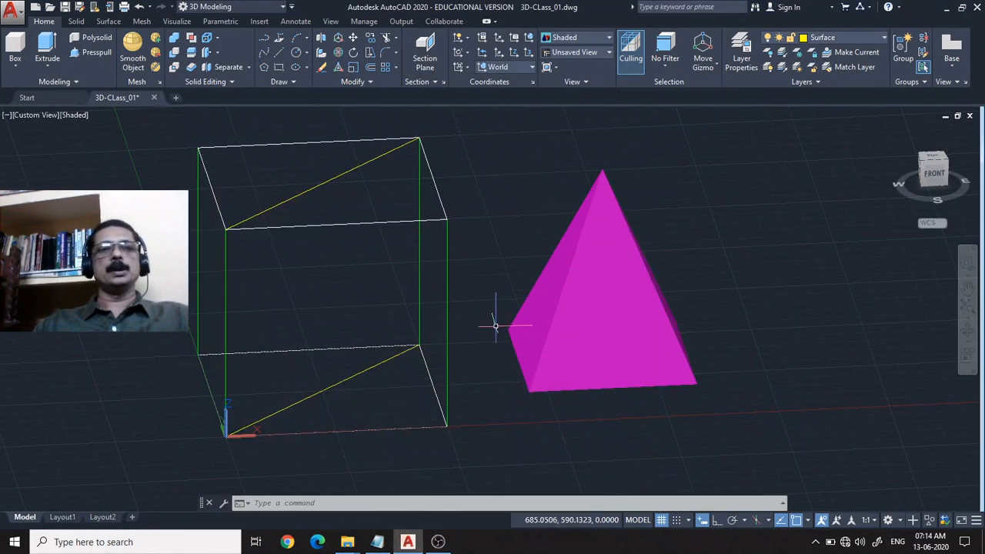
# Select the white base polyline of the wireframe box from the overlapping objects to examine it, and clear the selection.
pyautogui.moveTo(496, 319); pyautogui.dragTo(545, 309, button='middle')
pyautogui.moveTo(544, 309); pyautogui.dragTo(559, 317)
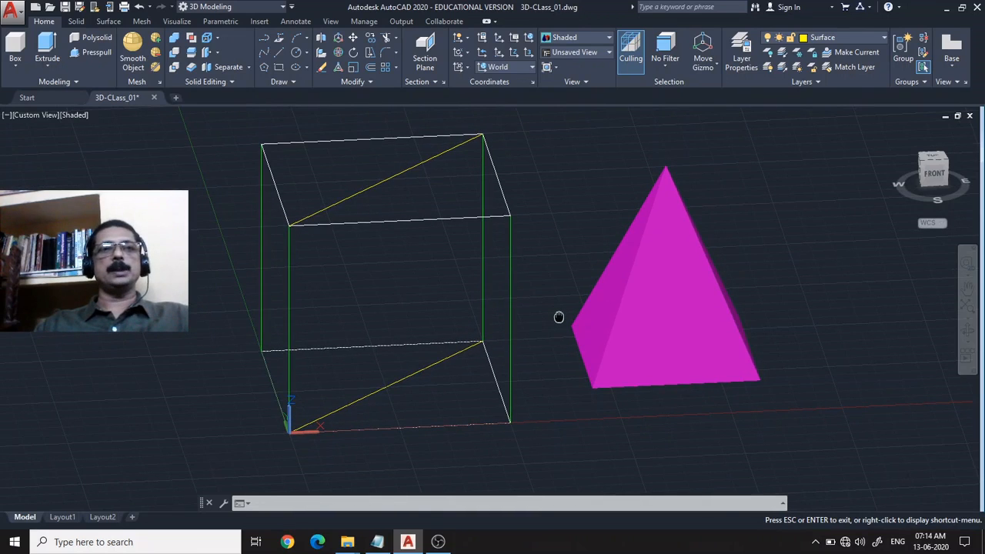
pyautogui.press('Escape')
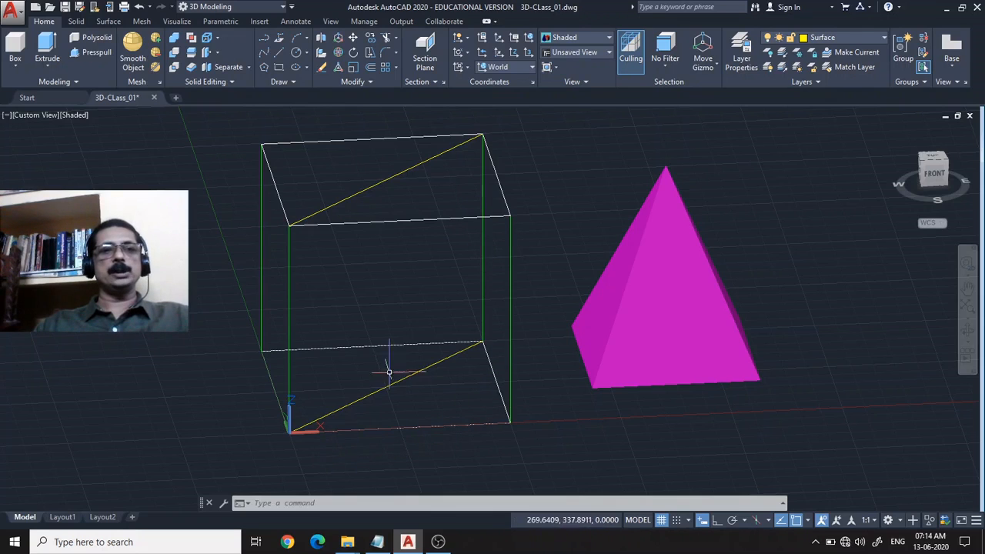
pyautogui.moveTo(389, 372); pyautogui.dragTo(420, 315, button='middle')
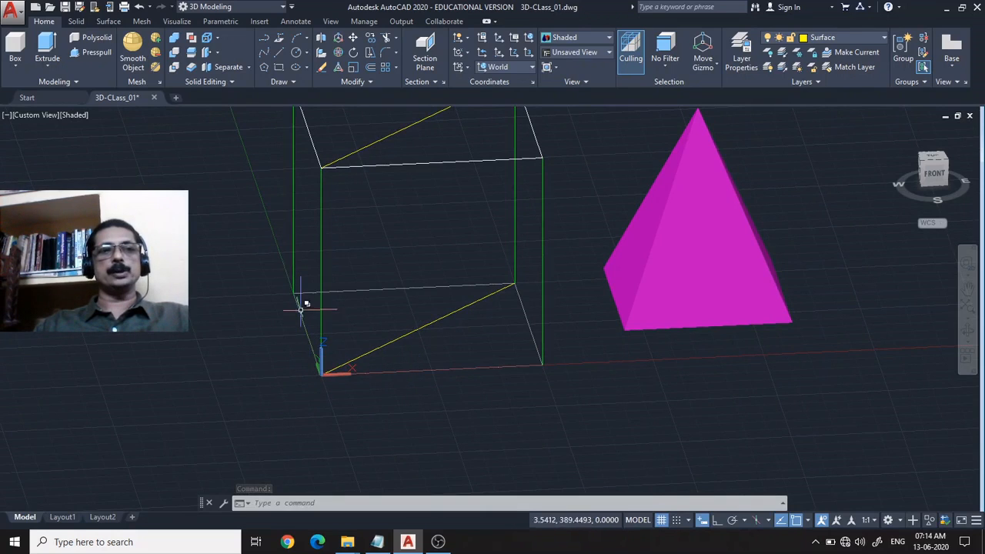
pyautogui.click(352, 287)
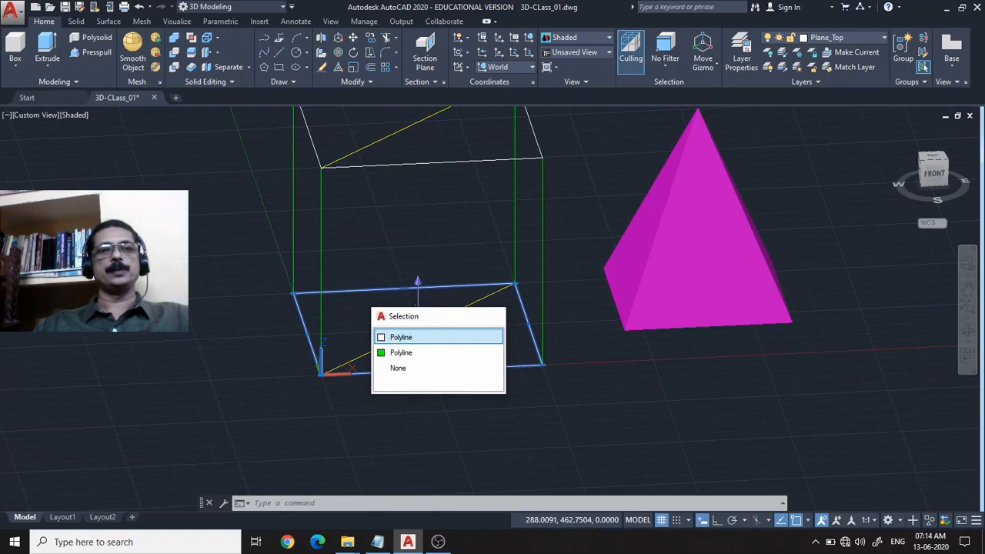
pyautogui.click(415, 337)
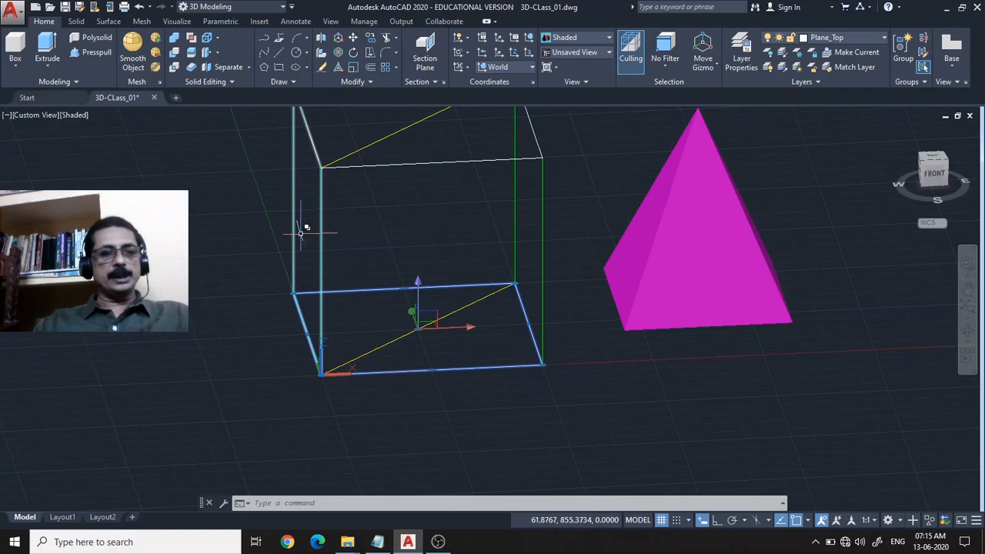
pyautogui.press('Escape')
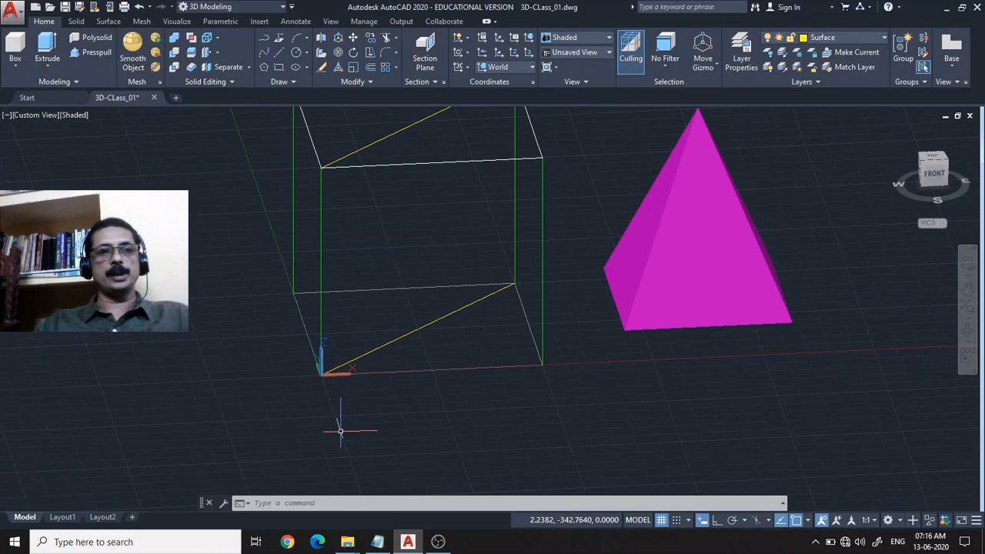
# Switch the viewport to the preset Top view and examine the UCS orientation at the box's origin corner.
pyautogui.click(34, 116)
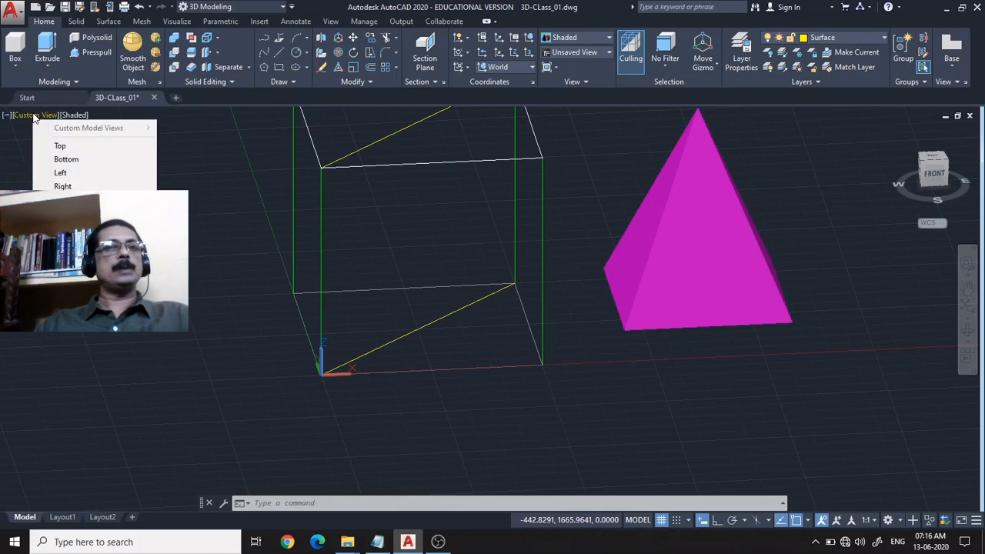
pyautogui.click(60, 146)
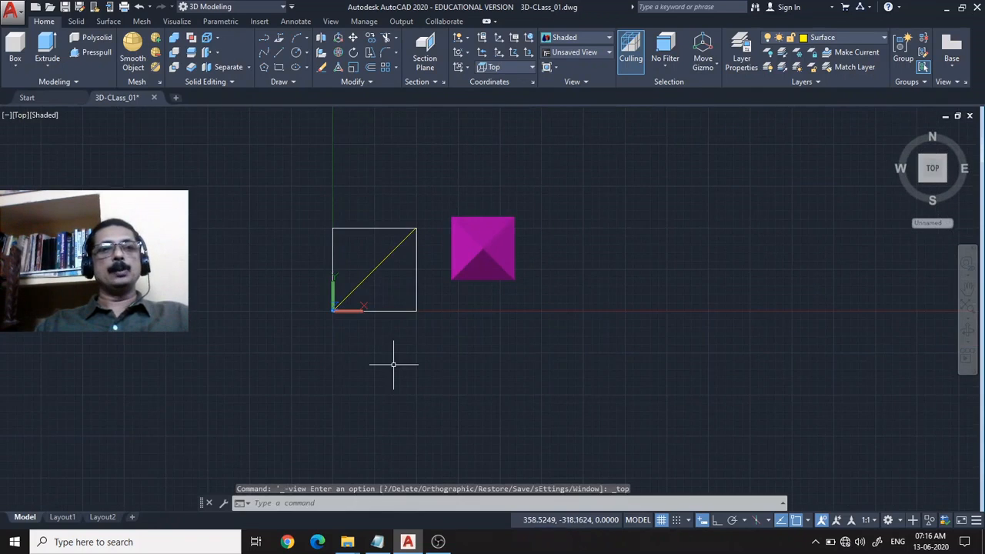
pyautogui.scroll(5, 393, 364)
pyautogui.moveTo(385, 325)
pyautogui.mouseDown(button='middle')
pyautogui.moveTo(484, 351)
pyautogui.moveTo(660, 481)
pyautogui.mouseUp(button='middle')
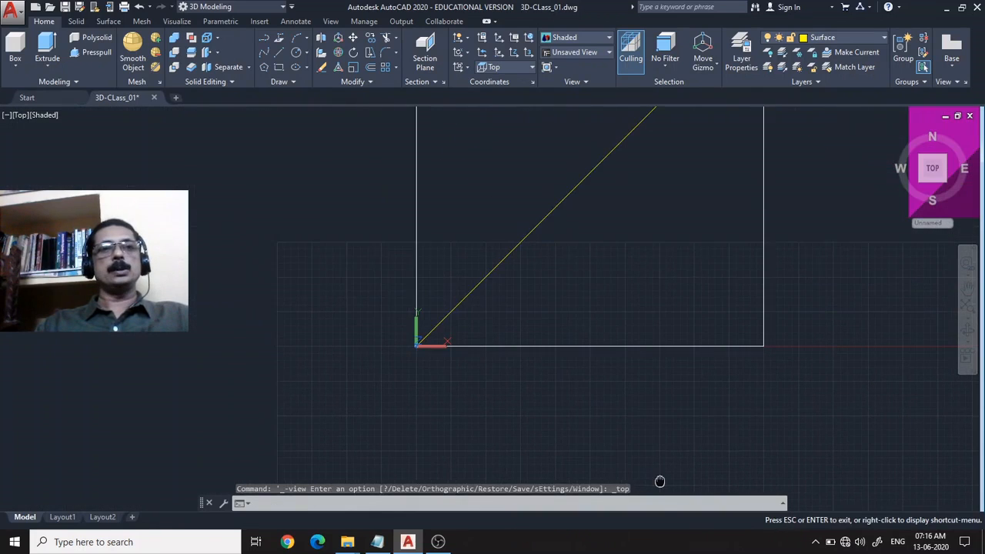
pyautogui.moveTo(618, 303); pyautogui.dragTo(479, 351, button='middle')
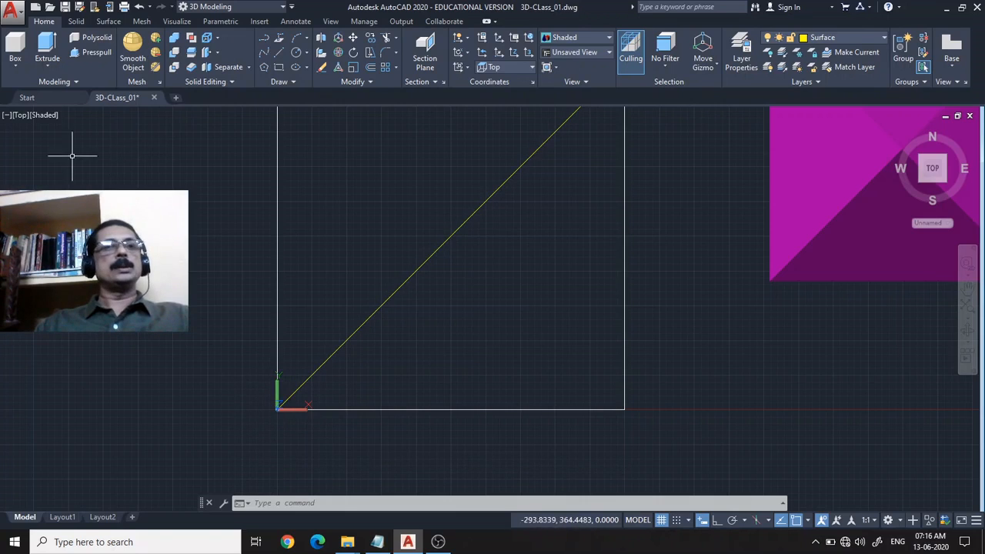
# Change the viewport from Top to the preset Front view so the UCS follows the front plane.
pyautogui.click(20, 116)
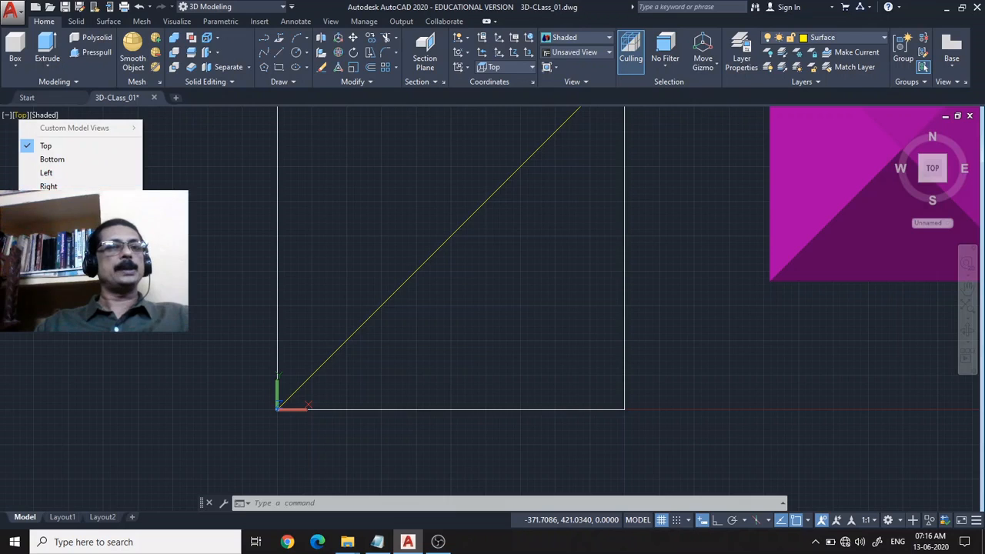
pyautogui.click(48, 199)
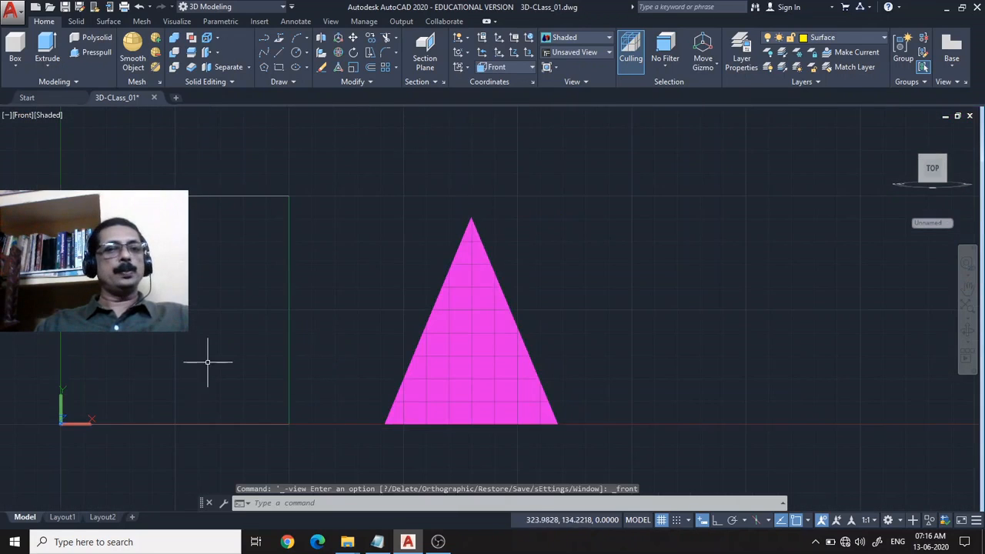
pyautogui.moveTo(209, 363); pyautogui.dragTo(554, 236, button='middle')
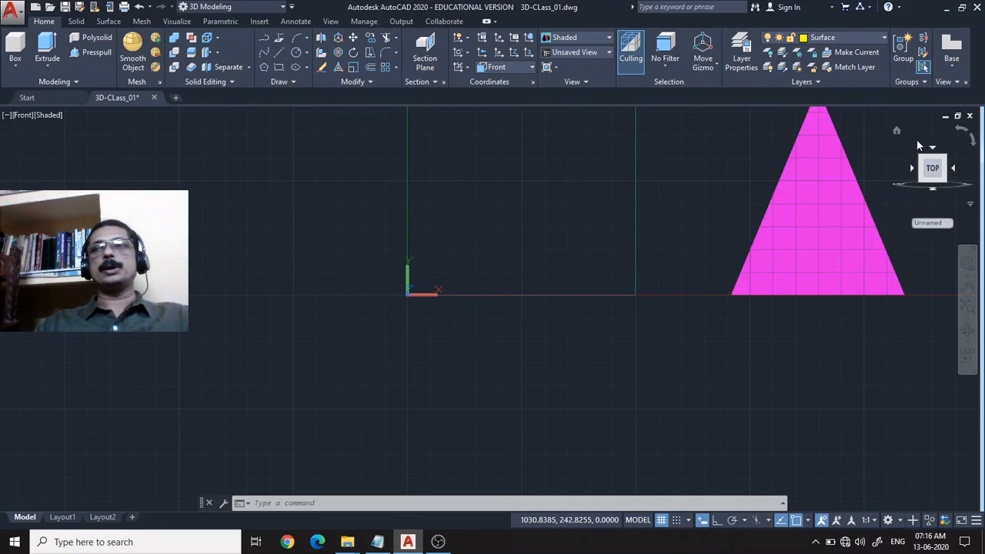
# Restore the home view and orbit around the box and pyramid to examine the UCS direction in 3D.
pyautogui.click(897, 131)
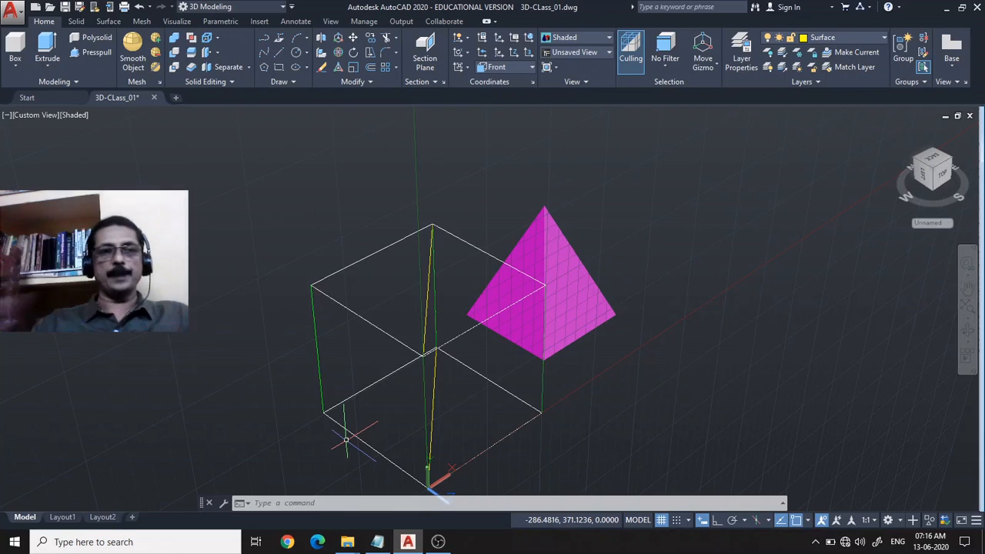
pyautogui.click(967, 331)
pyautogui.moveTo(630, 343)
pyautogui.mouseDown()
pyautogui.moveTo(631, 310)
pyautogui.moveTo(635, 337)
pyautogui.mouseUp()
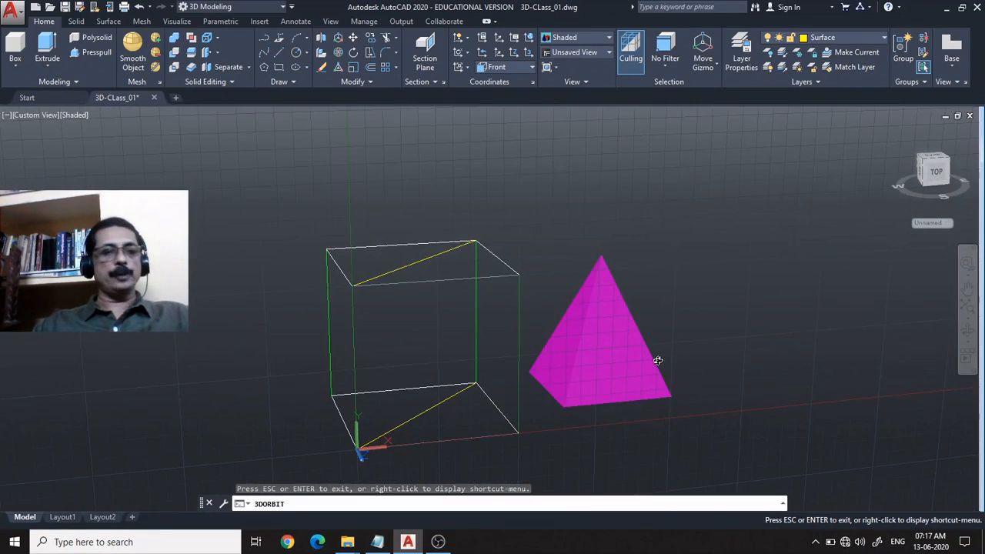
pyautogui.press('Escape')
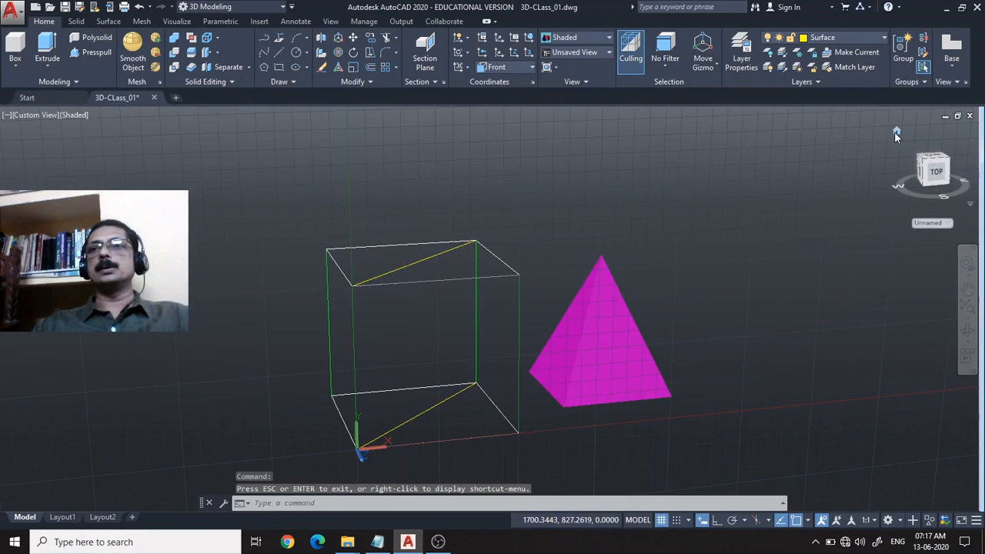
# Return to the home view, set its projection to Parallel, and orbit to an angled view of the box and pyramid.
pyautogui.click(895, 132)
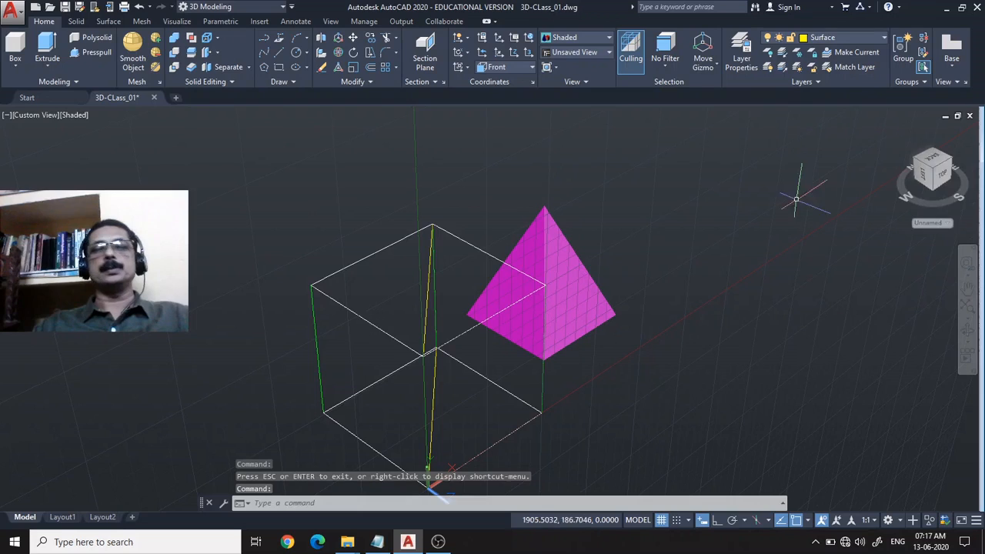
pyautogui.rightClick(896, 133)
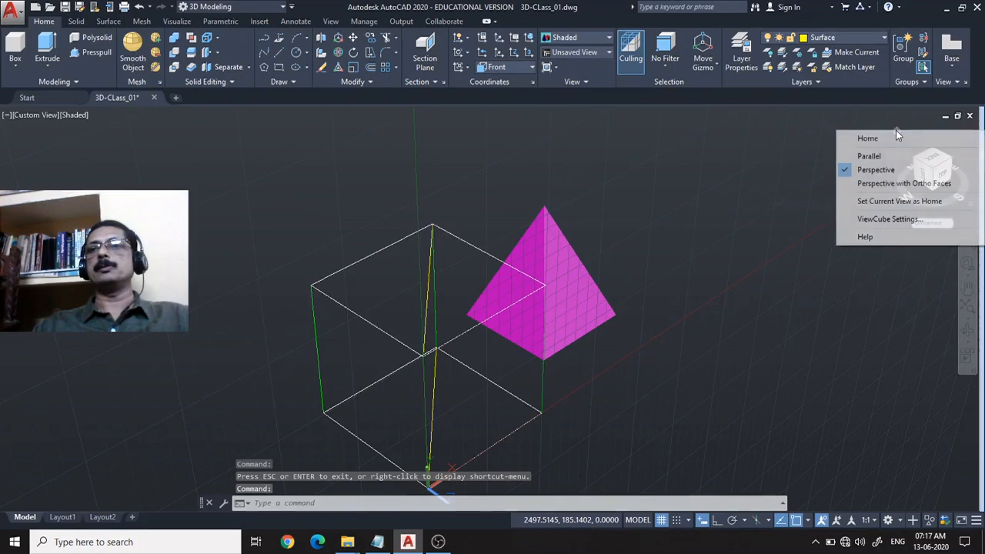
pyautogui.click(868, 156)
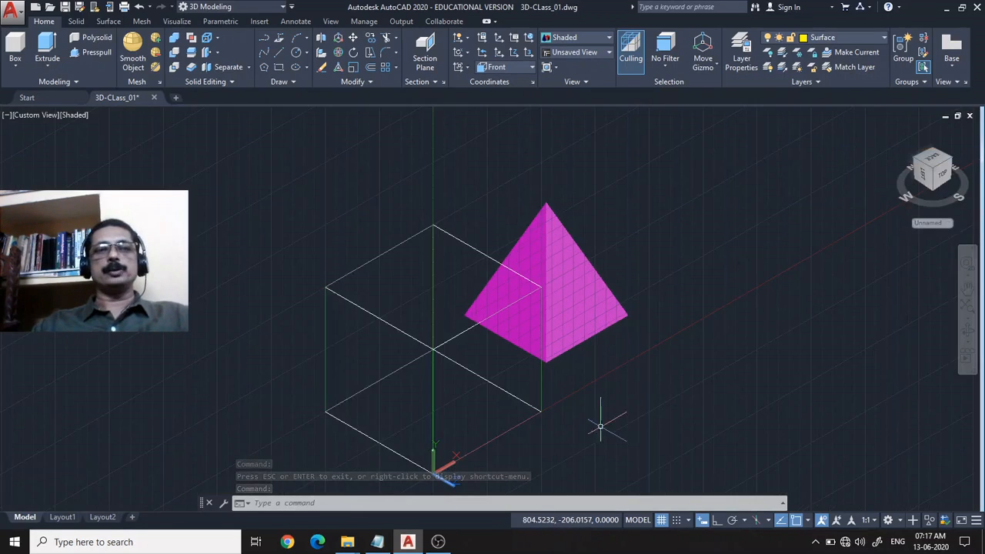
pyautogui.moveTo(598, 423); pyautogui.dragTo(574, 346, button='middle')
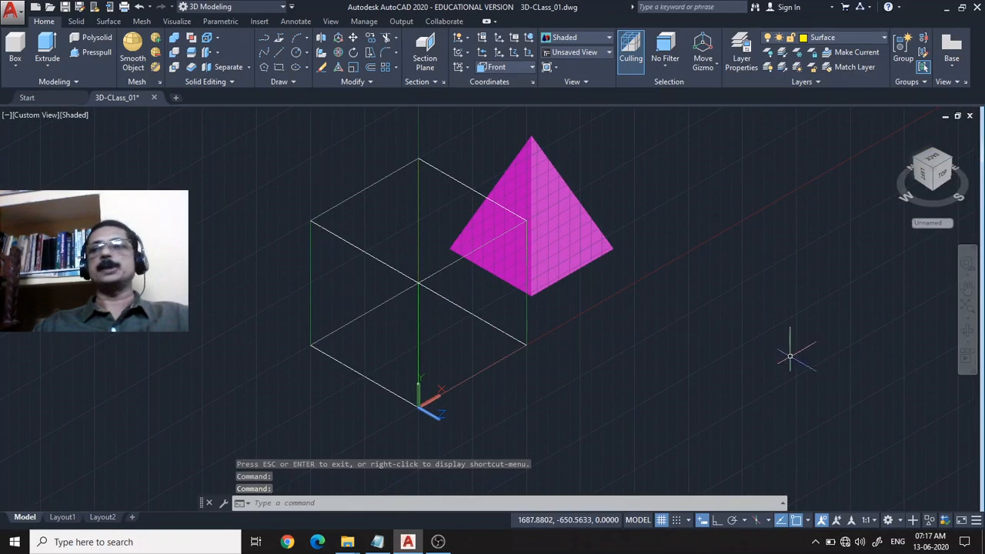
pyautogui.click(968, 331)
pyautogui.moveTo(674, 380); pyautogui.dragTo(653, 378)
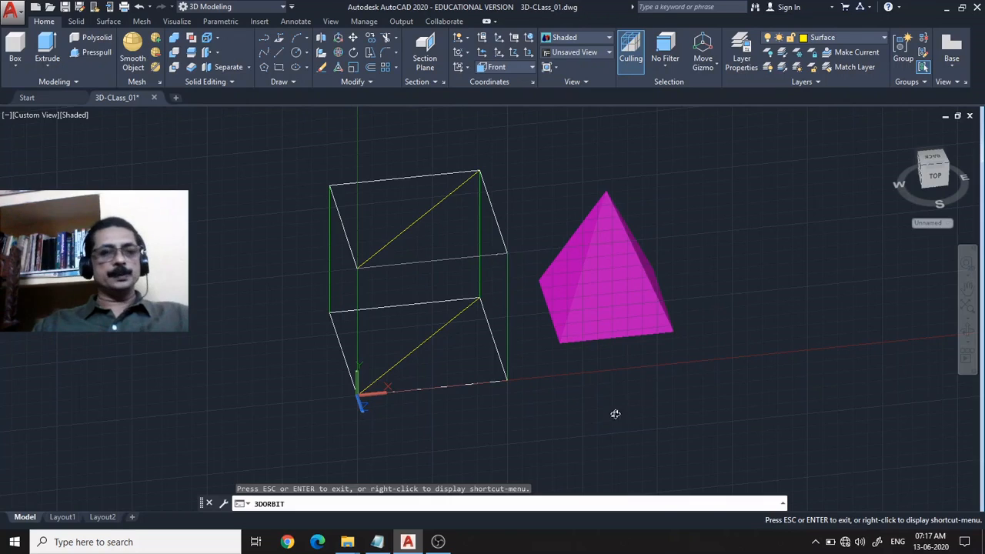
pyautogui.press('Escape')
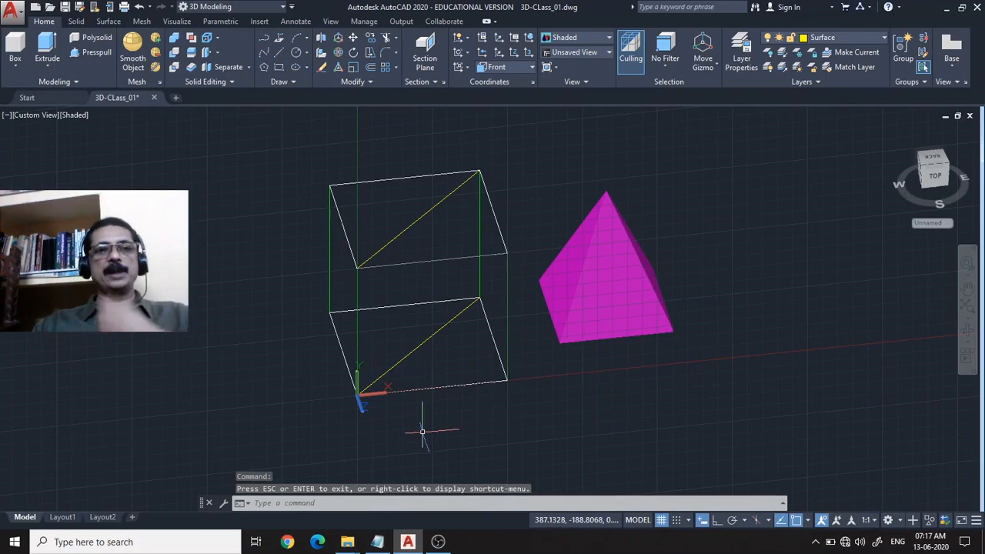
# Set the UCSORTHO system variable to 0.
pyautogui.click(314, 503)
pyautogui.write('un')
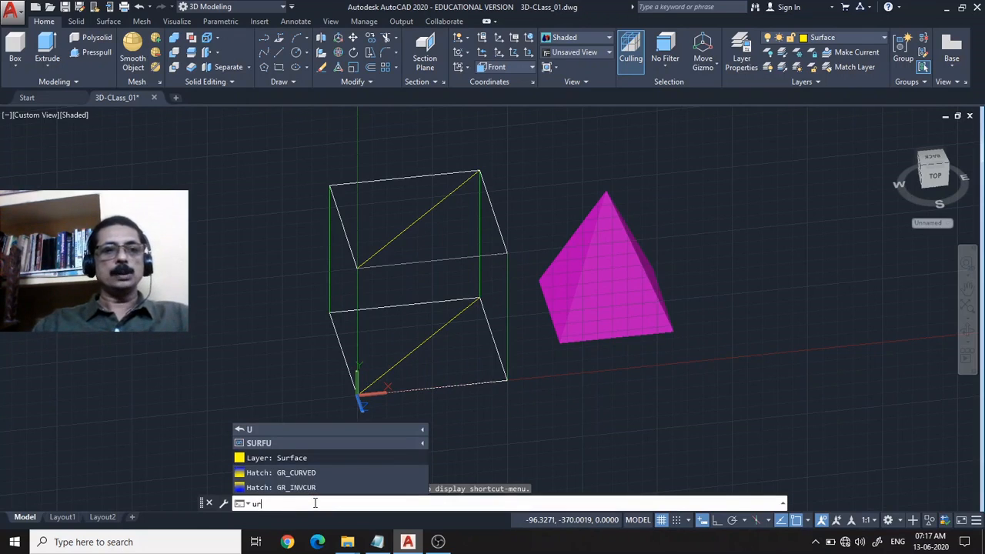
pyautogui.write('c')
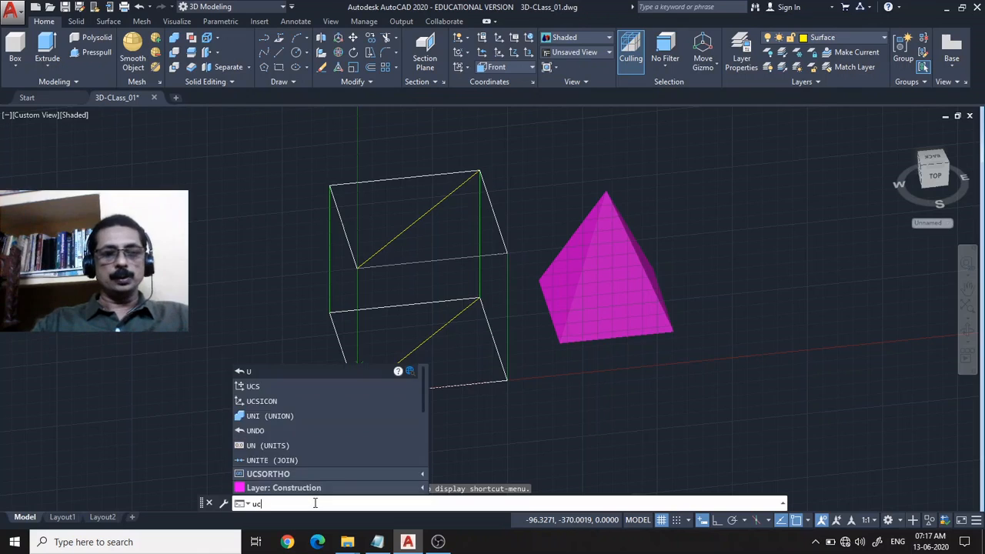
pyautogui.write('so')
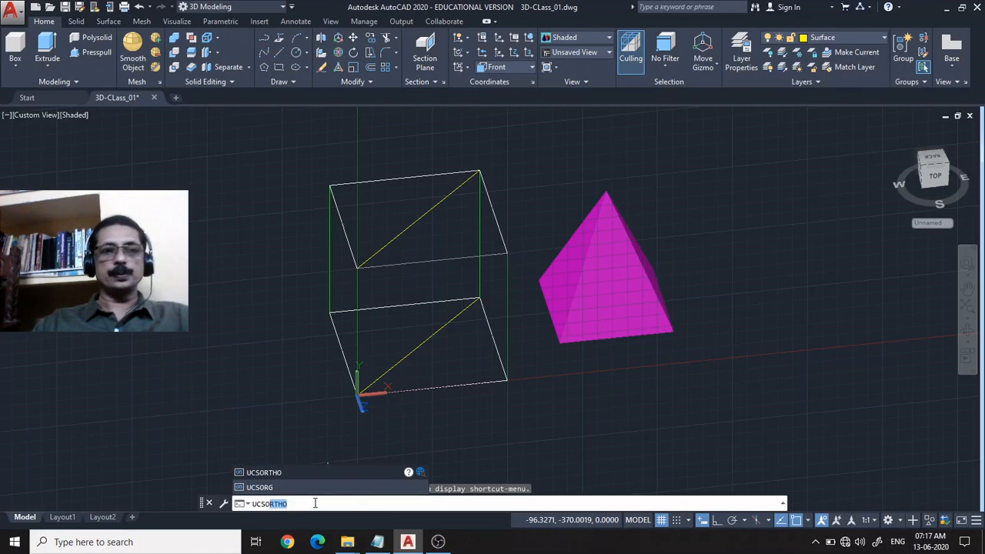
pyautogui.press('Return')
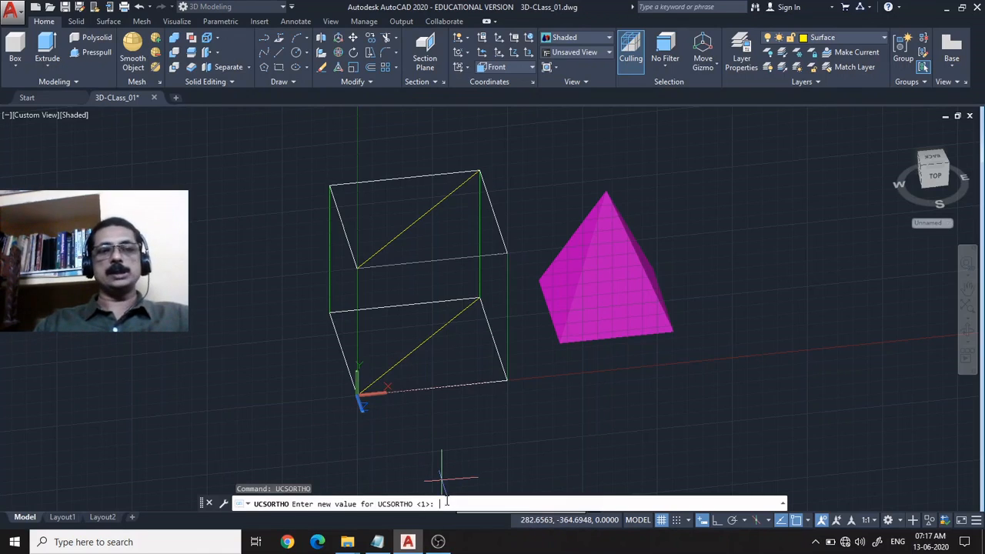
pyautogui.write('0')
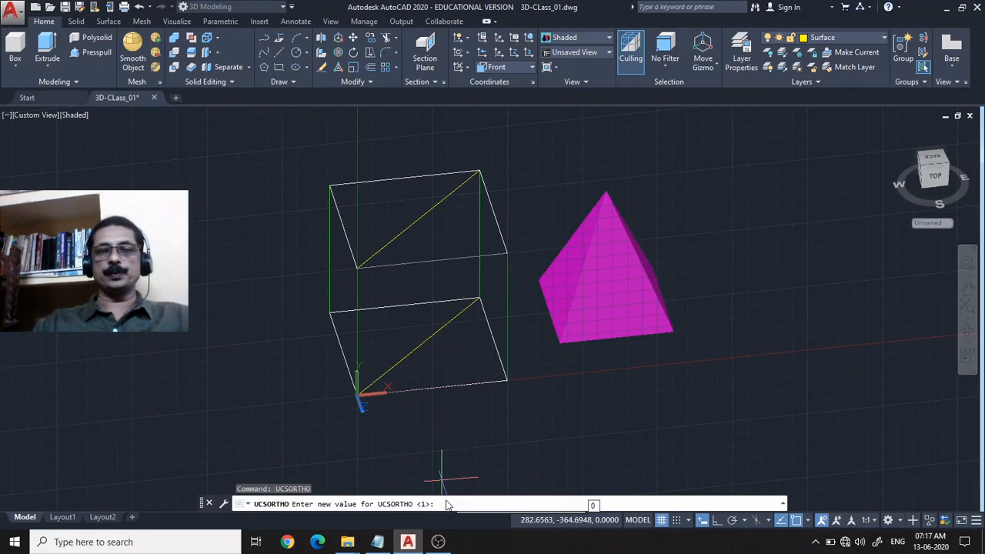
pyautogui.press('Return')
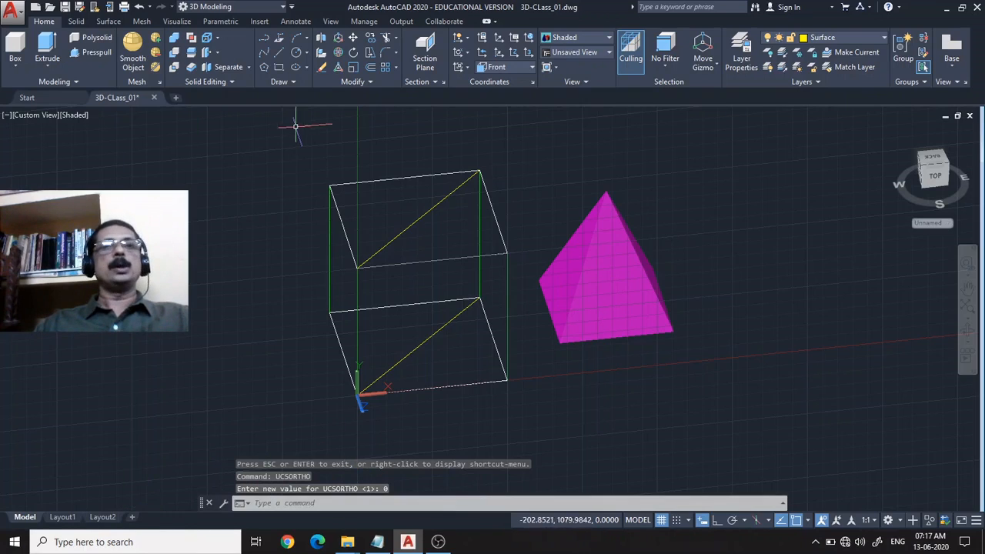
# Display the preset Top view with UCSORTHO off and examine the UCS icon at the square's origin corner.
pyautogui.click(30, 117)
pyautogui.click(35, 145)
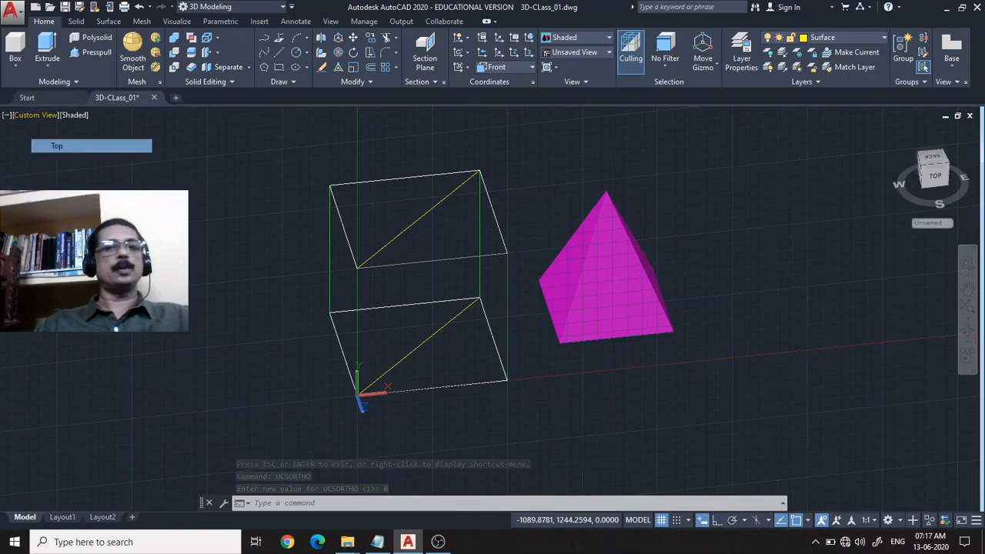
pyautogui.scroll(4, 382, 320)
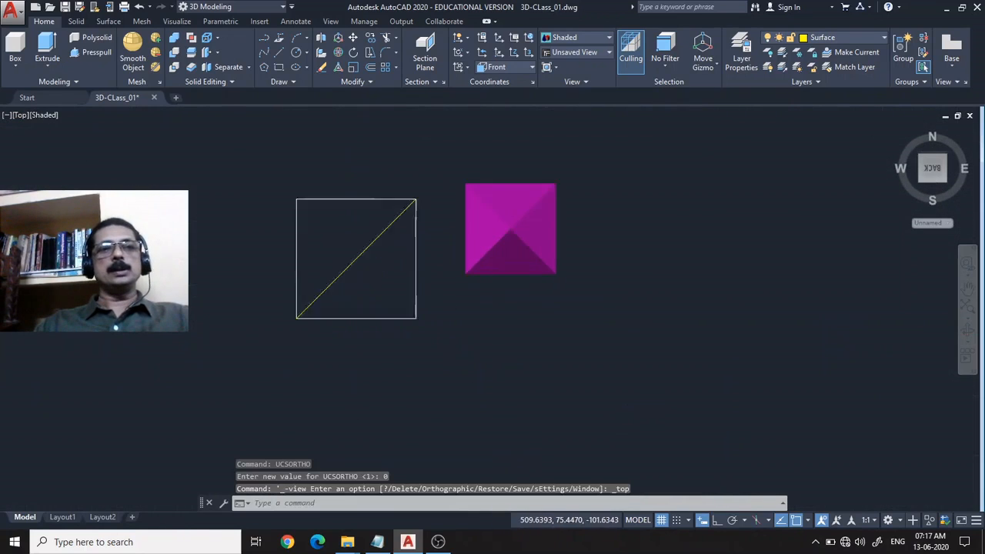
pyautogui.moveTo(241, 323); pyautogui.dragTo(394, 310, button='middle')
pyautogui.scroll(3, 396, 308)
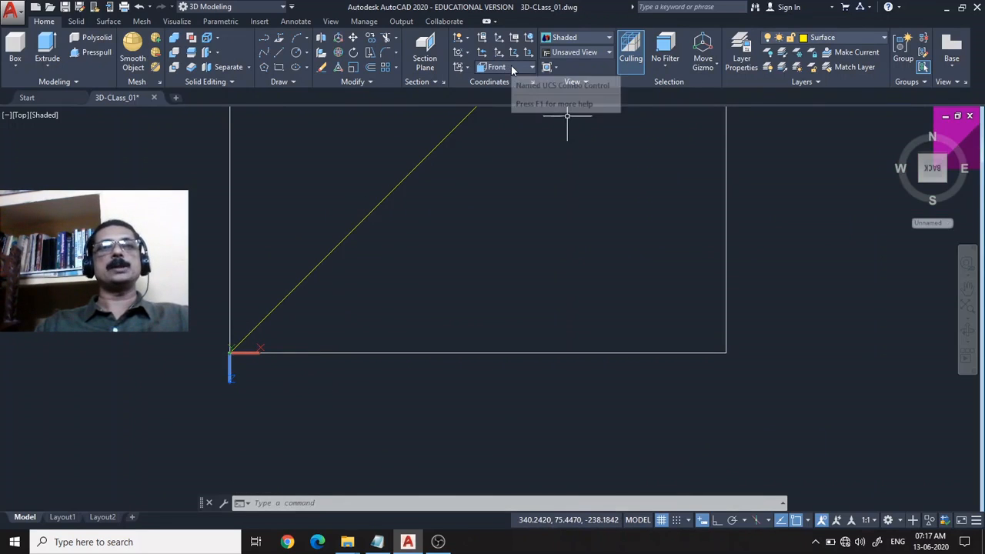
# Display the preset Front view with UCSORTHO off, keeping the box and pyramid in sight.
pyautogui.click(22, 115)
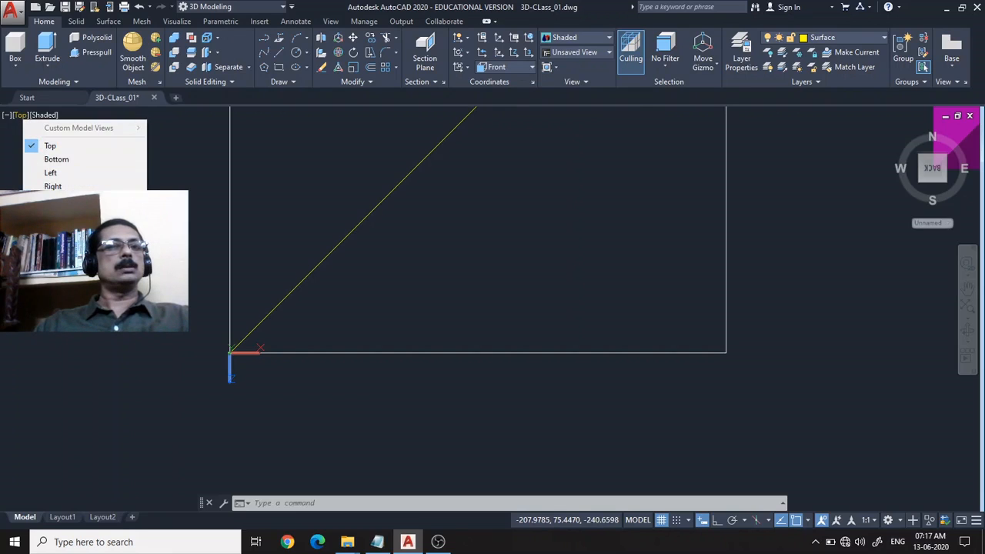
pyautogui.click(51, 199)
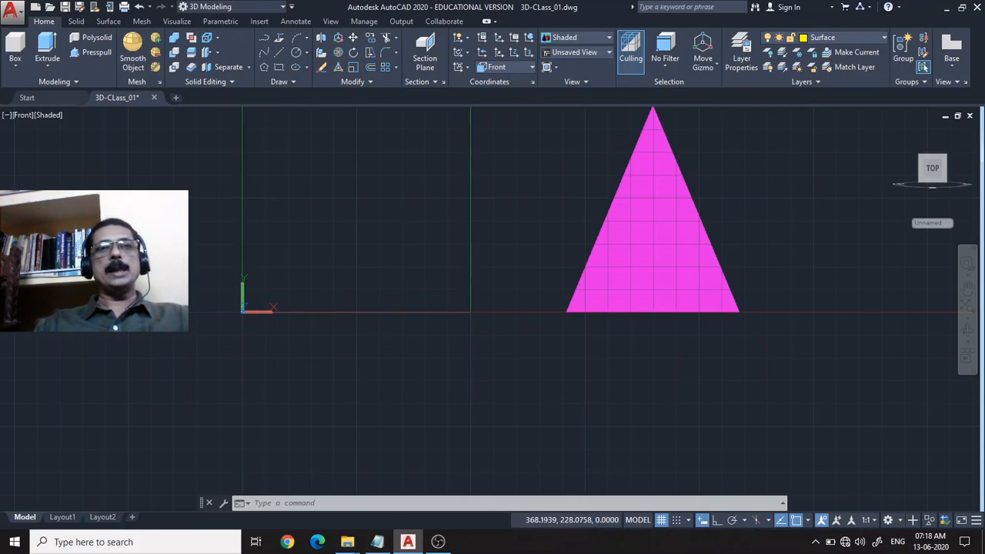
pyautogui.moveTo(411, 213); pyautogui.dragTo(418, 260, button='middle')
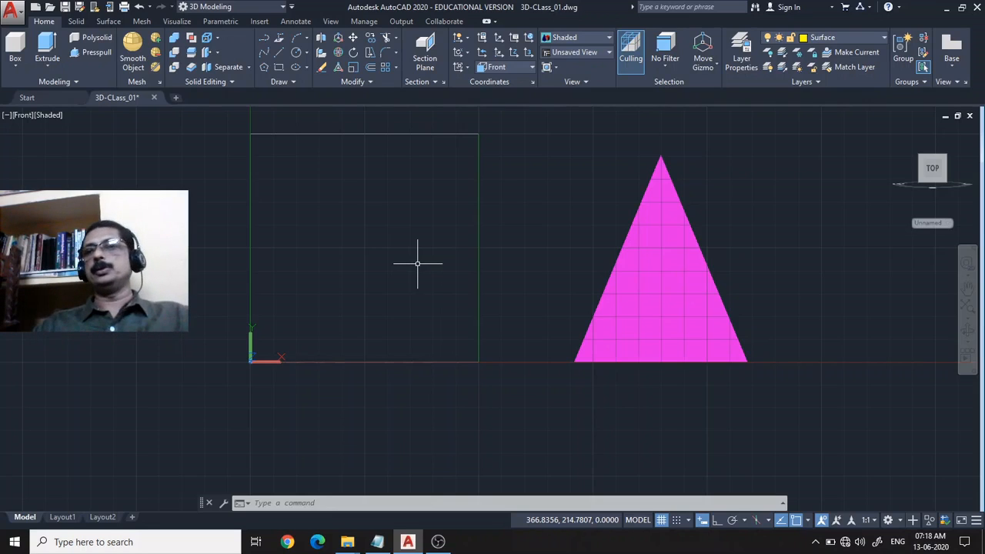
# Orbit from the Front view to an angled view of the box and pyramid to examine the UCS icon.
pyautogui.click(967, 329)
pyautogui.moveTo(345, 341); pyautogui.dragTo(406, 344)
pyautogui.moveTo(448, 280); pyautogui.dragTo(405, 315, button='middle')
pyautogui.press('Escape')
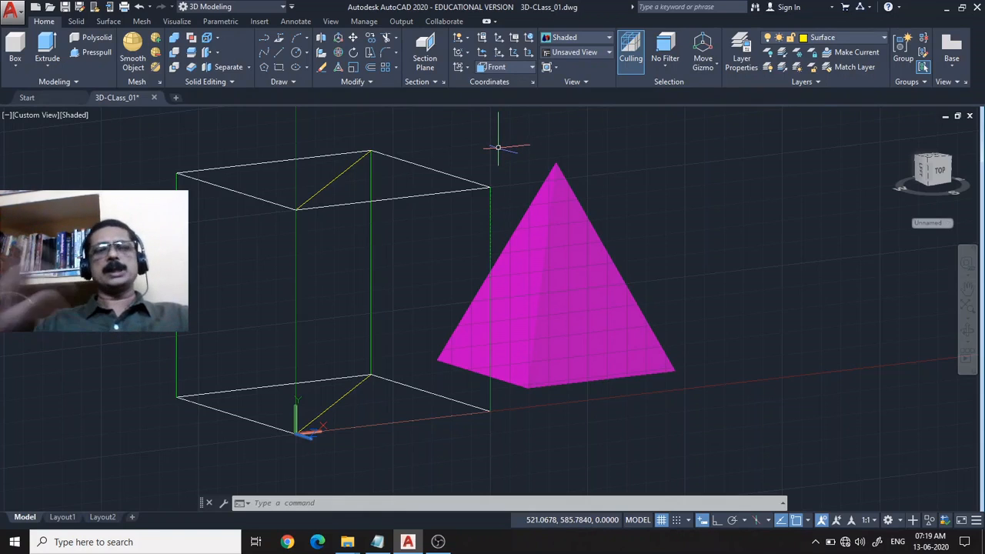
pyautogui.click(465, 67)
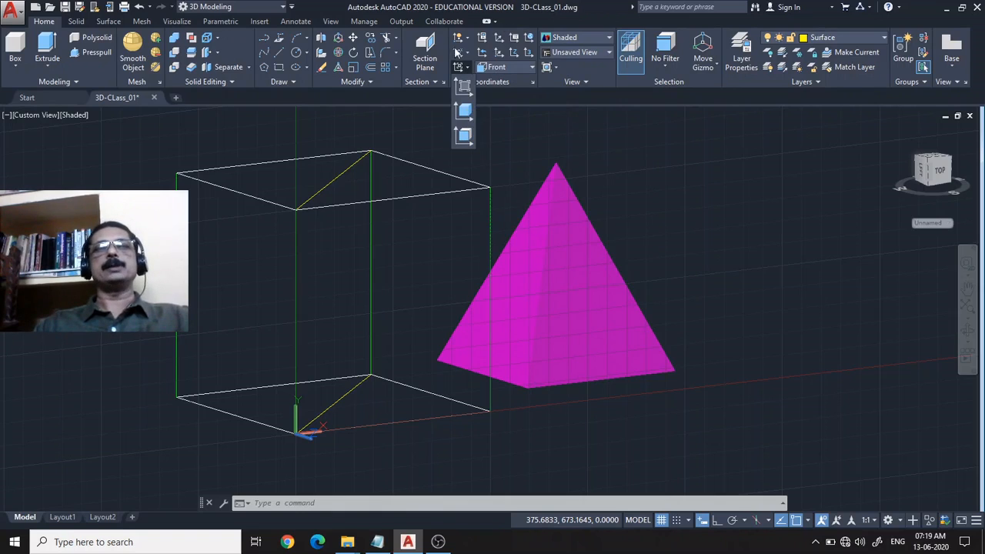
pyautogui.click(678, 254)
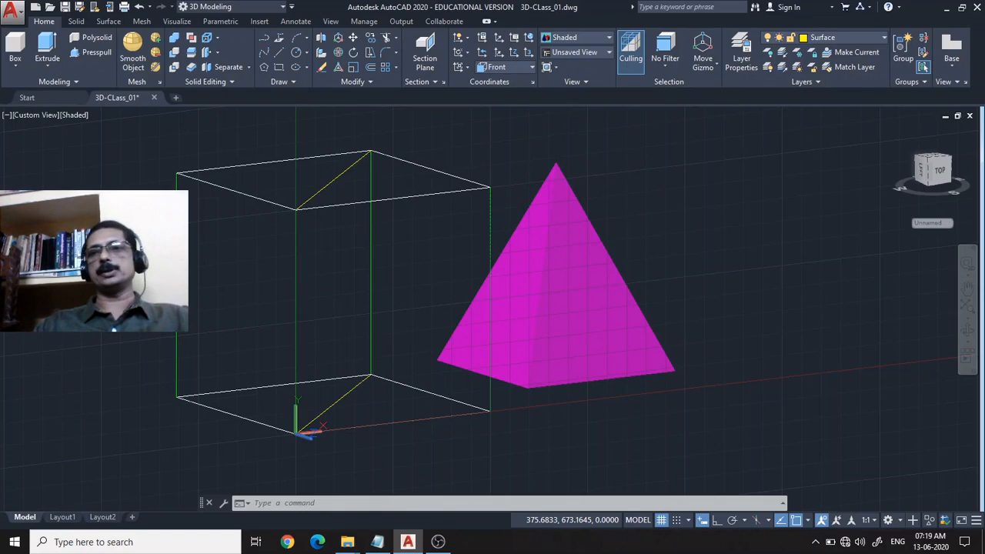
# Orbit closer to the pyramid's front side, then zoom to all objects and keep the box and pyramid in sight.
pyautogui.click(968, 333)
pyautogui.moveTo(775, 339); pyautogui.dragTo(757, 343)
pyautogui.press('Escape')
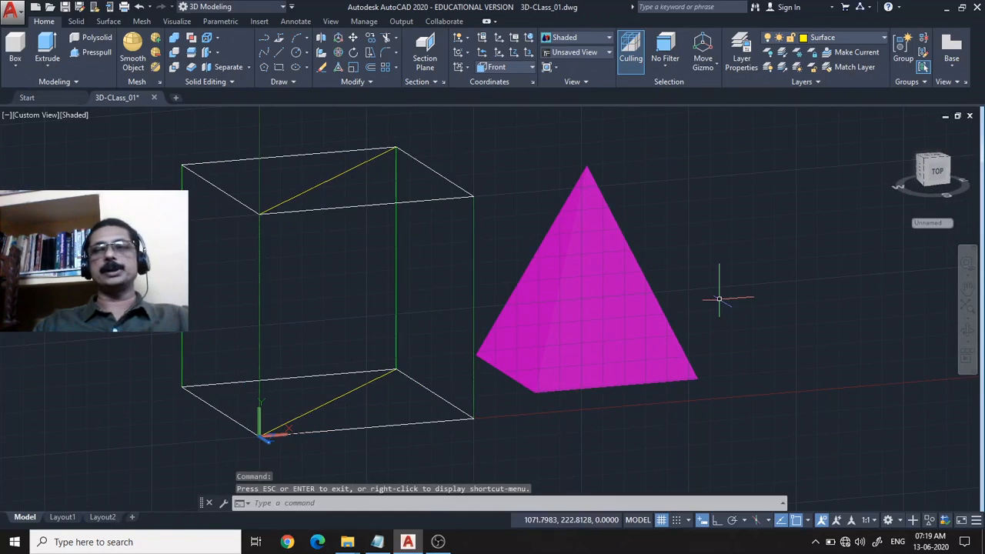
pyautogui.moveTo(708, 285); pyautogui.dragTo(544, 306, button='middle')
pyautogui.press('Escape')
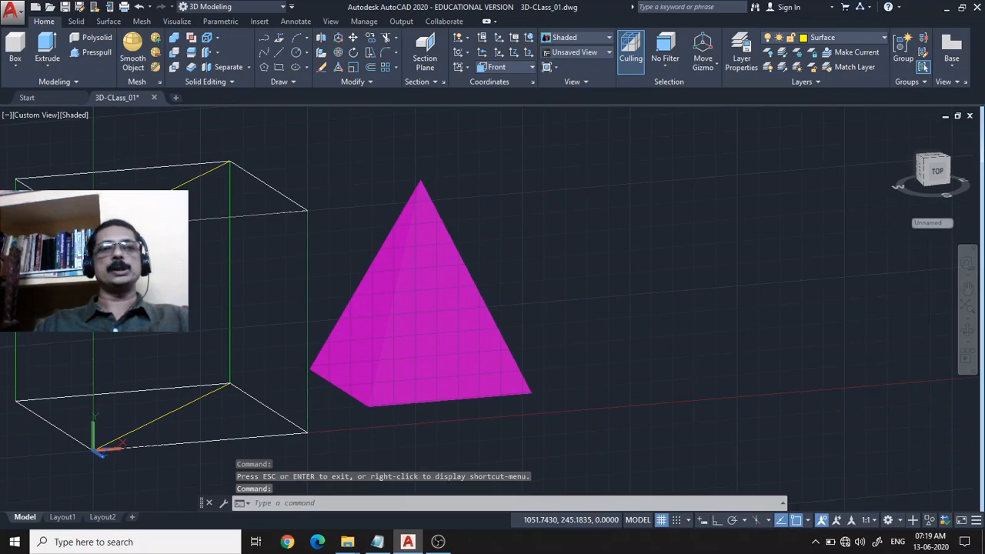
pyautogui.click(967, 331)
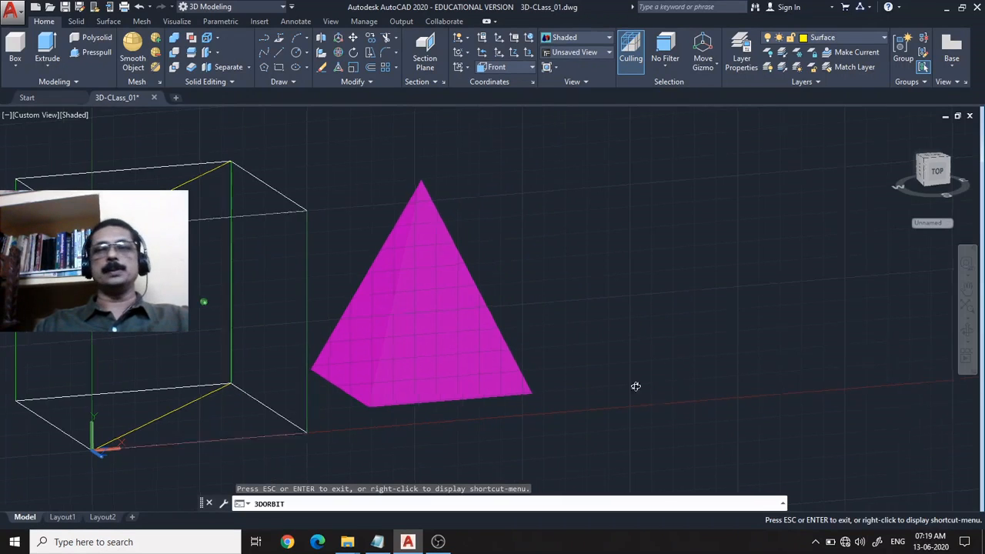
pyautogui.moveTo(636, 387); pyautogui.dragTo(660, 385)
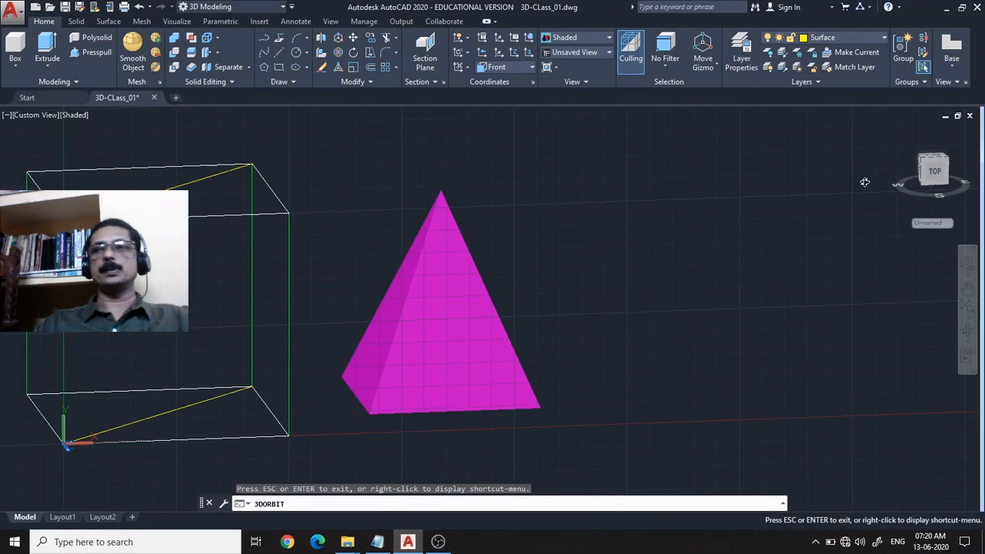
pyautogui.press('Escape')
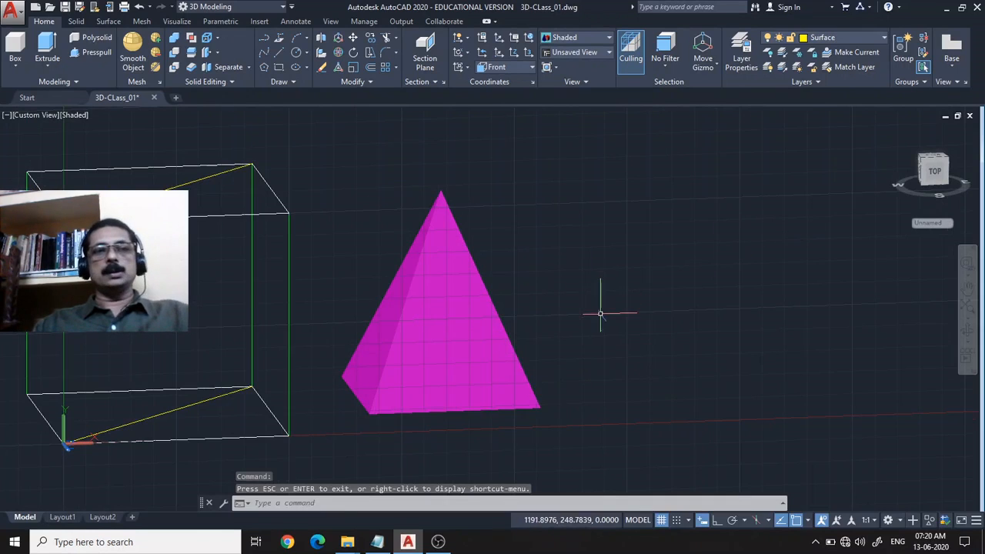
pyautogui.moveTo(622, 316); pyautogui.dragTo(713, 247, button='middle')
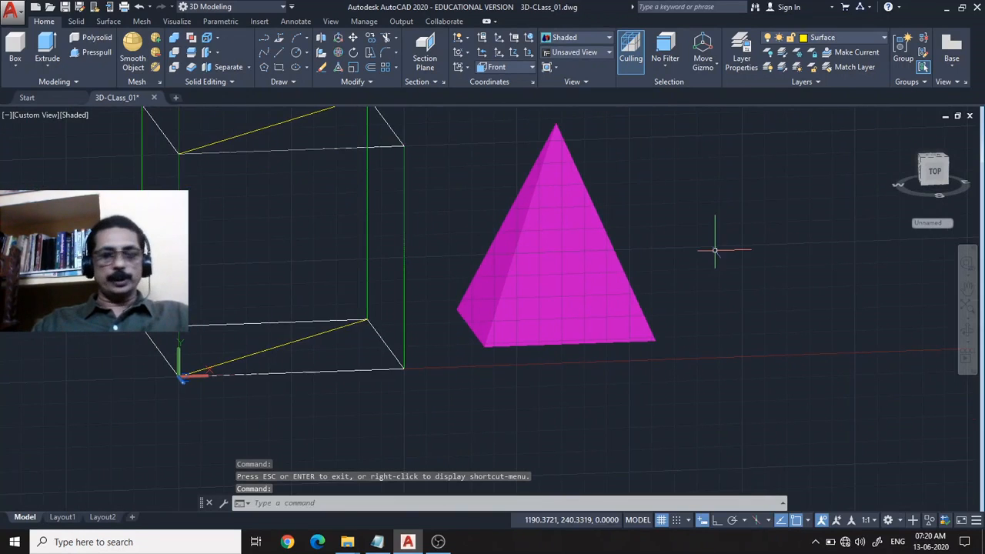
pyautogui.write('z')
pyautogui.press('Return')
pyautogui.write('all')
pyautogui.press('Return')
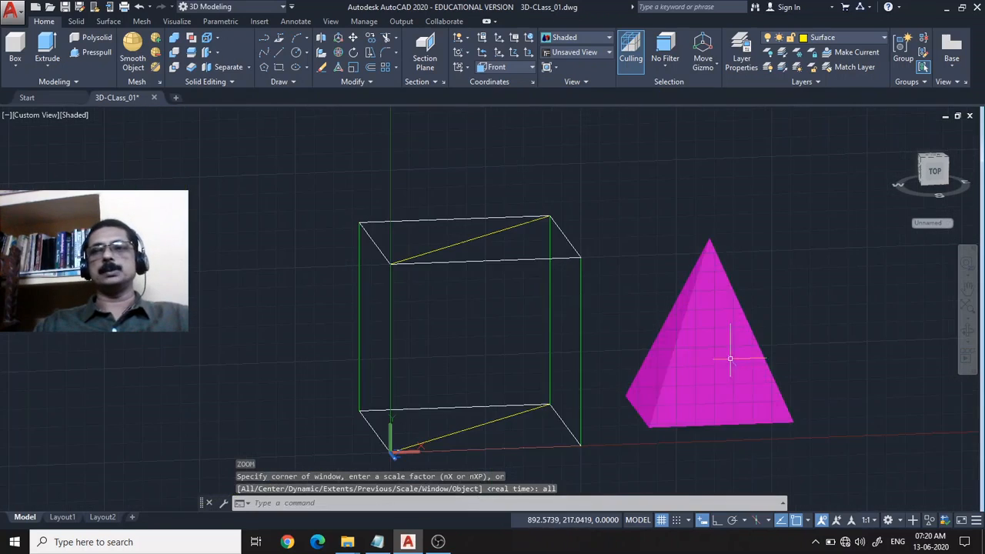
pyautogui.moveTo(813, 334); pyautogui.dragTo(671, 296, button='middle')
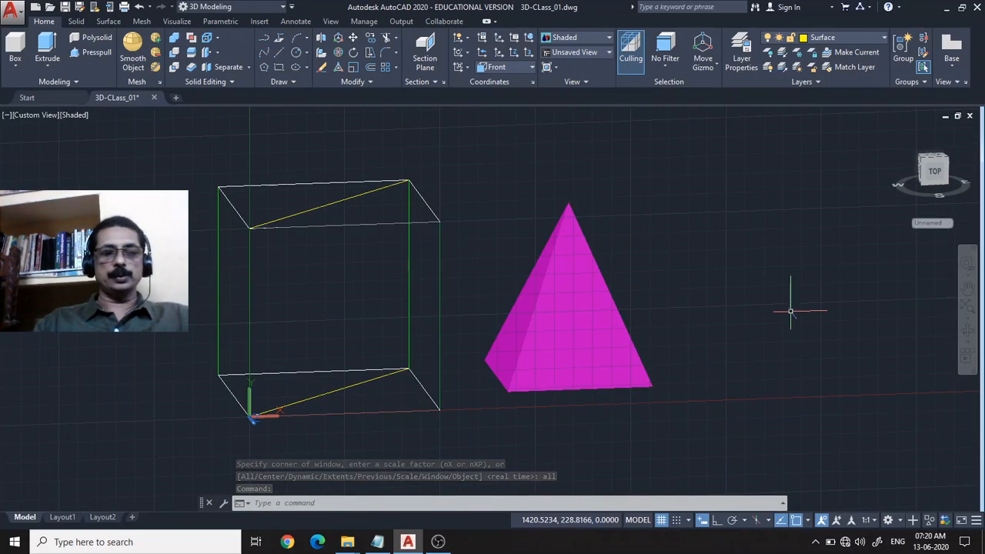
# Reset the user coordinate system to World.
pyautogui.write('u')
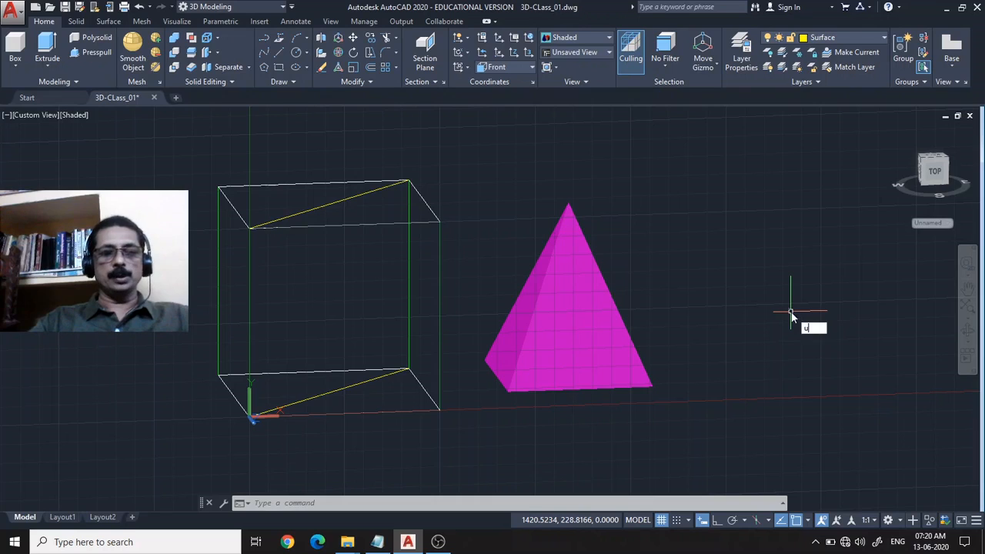
pyautogui.write('cs')
pyautogui.press('Return')
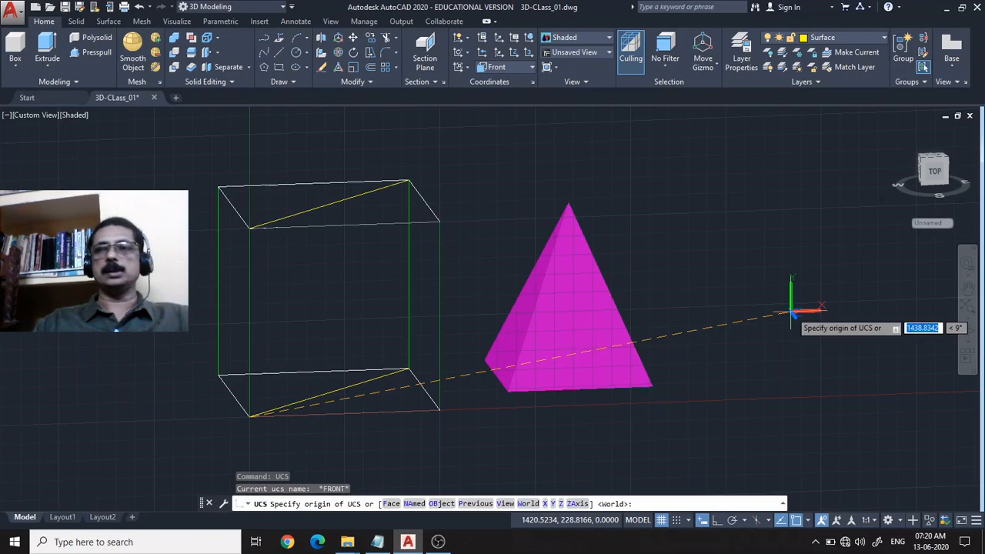
pyautogui.write('w')
pyautogui.press('Return')
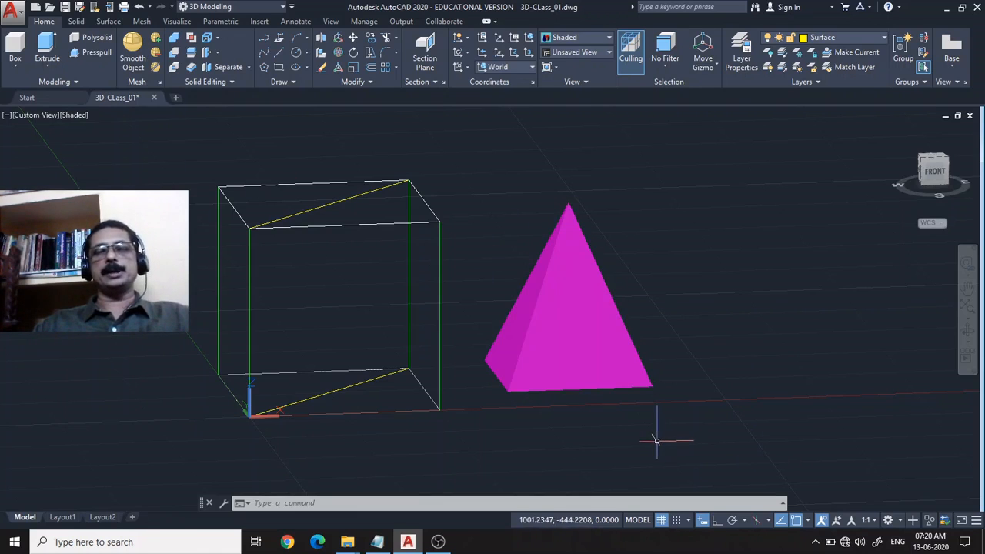
# Try to draw a centre-radius circle on the pyramid's front face while the World UCS is active.
pyautogui.scroll(3, 634, 350)
pyautogui.moveTo(758, 309); pyautogui.dragTo(812, 354, button='middle')
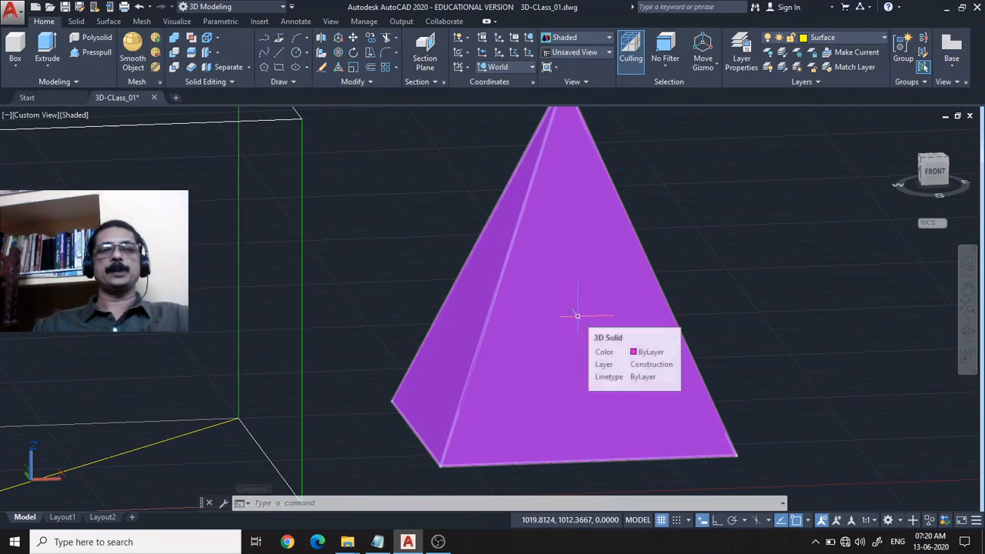
pyautogui.click(793, 279)
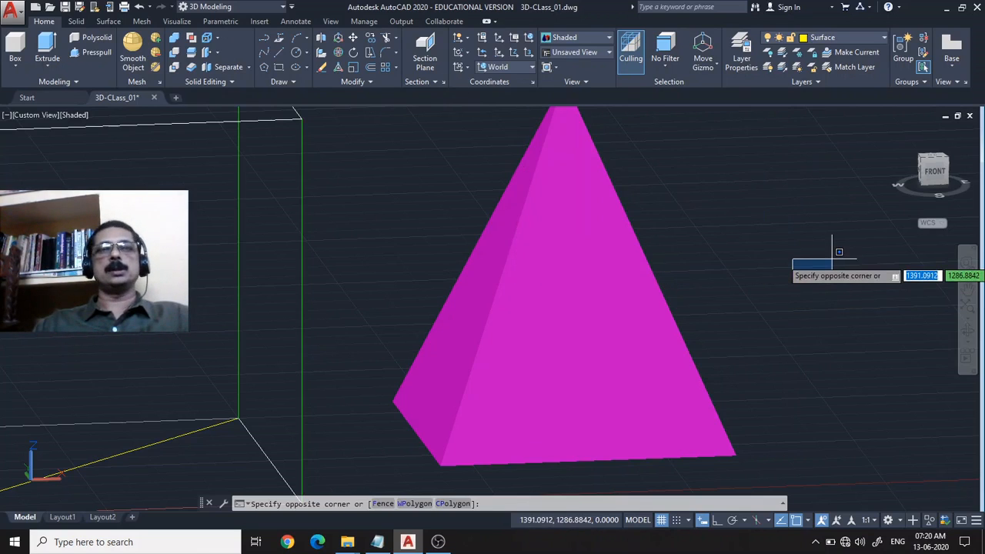
pyautogui.press('Escape')
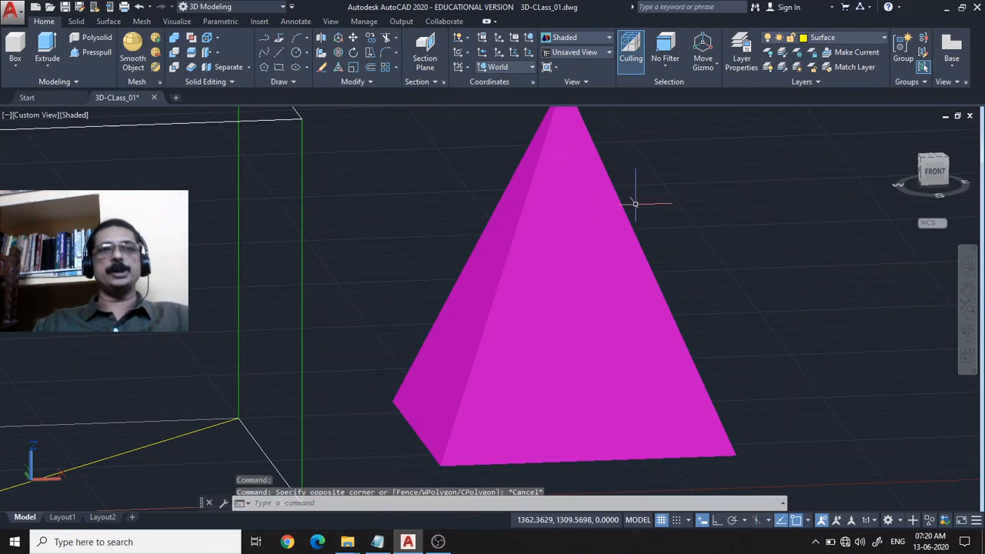
pyautogui.click(466, 68)
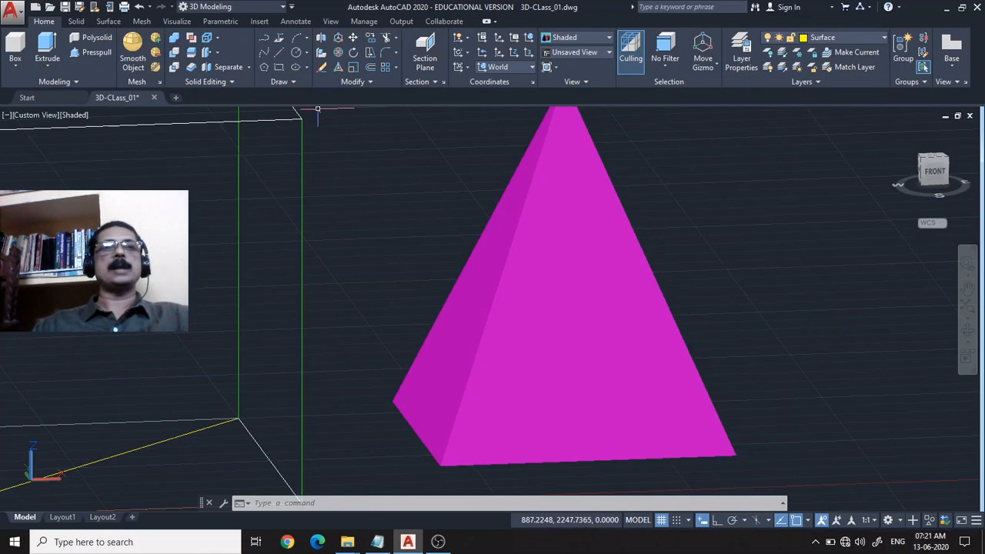
pyautogui.click(296, 53)
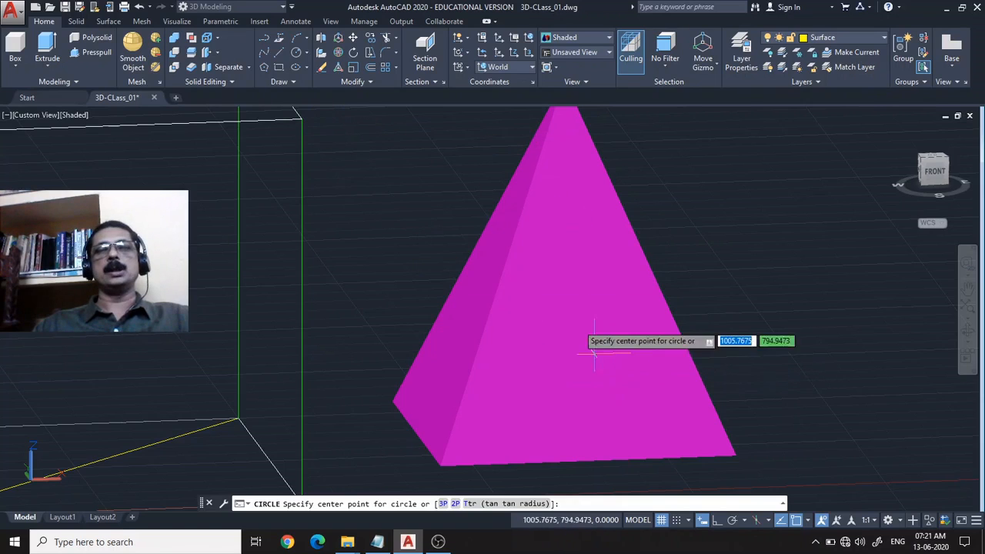
pyautogui.scroll(-5, 583, 317)
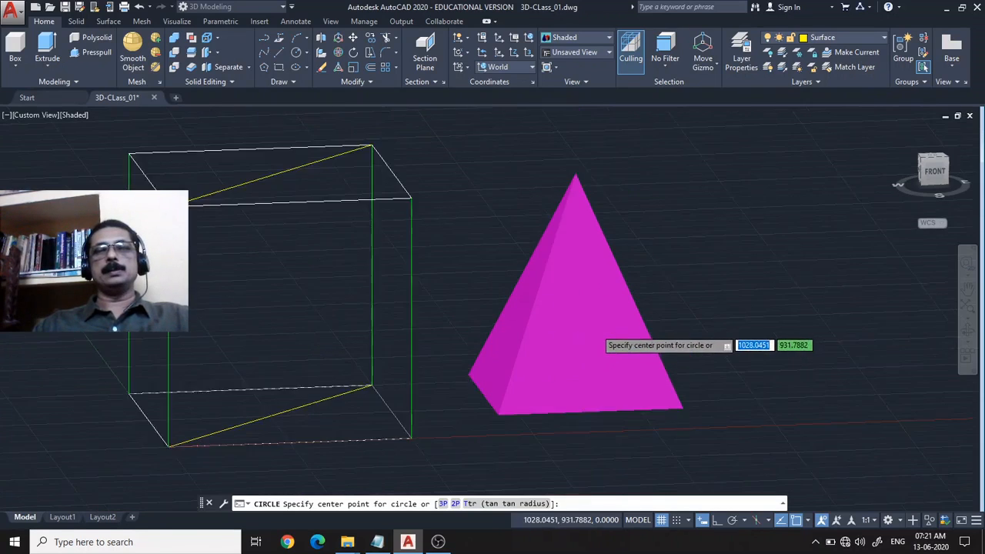
pyautogui.scroll(3, 590, 327)
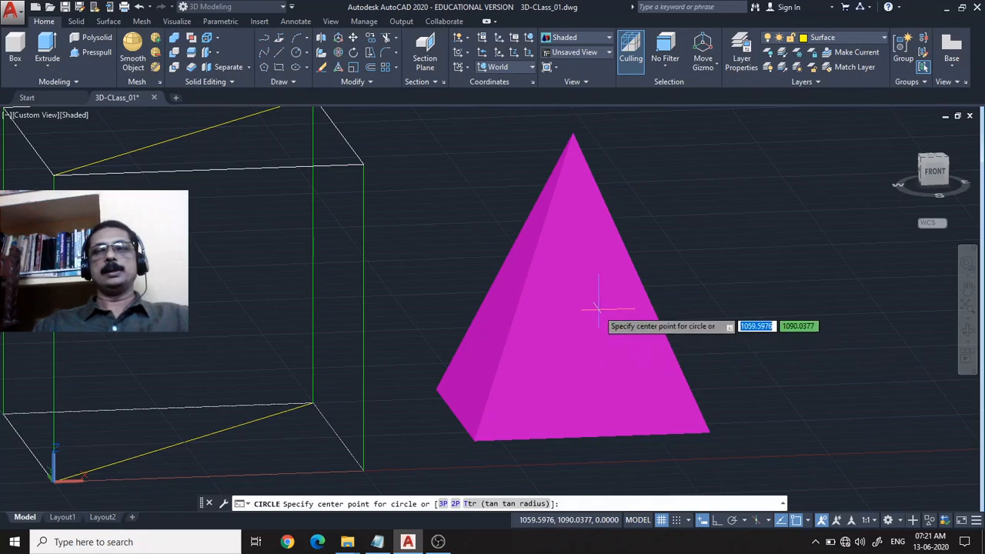
pyautogui.click(586, 335)
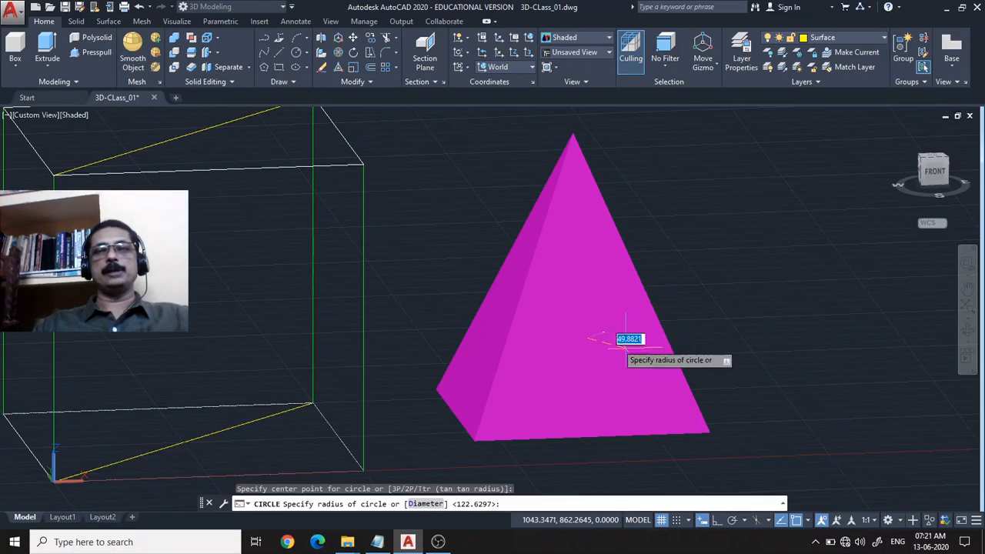
pyautogui.click(689, 389)
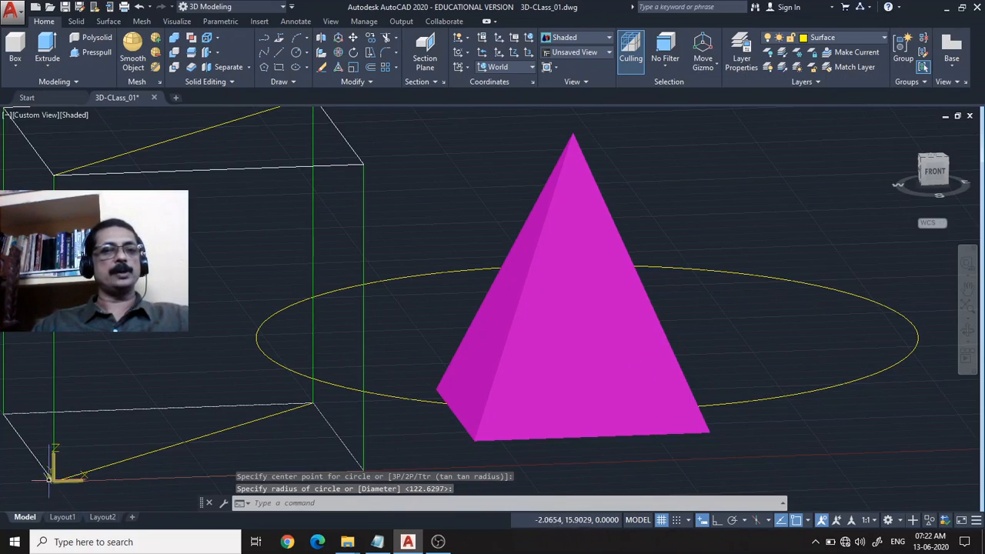
# Delete the large circle drawn around the pyramid.
pyautogui.moveTo(101, 454); pyautogui.dragTo(131, 434, button='middle')
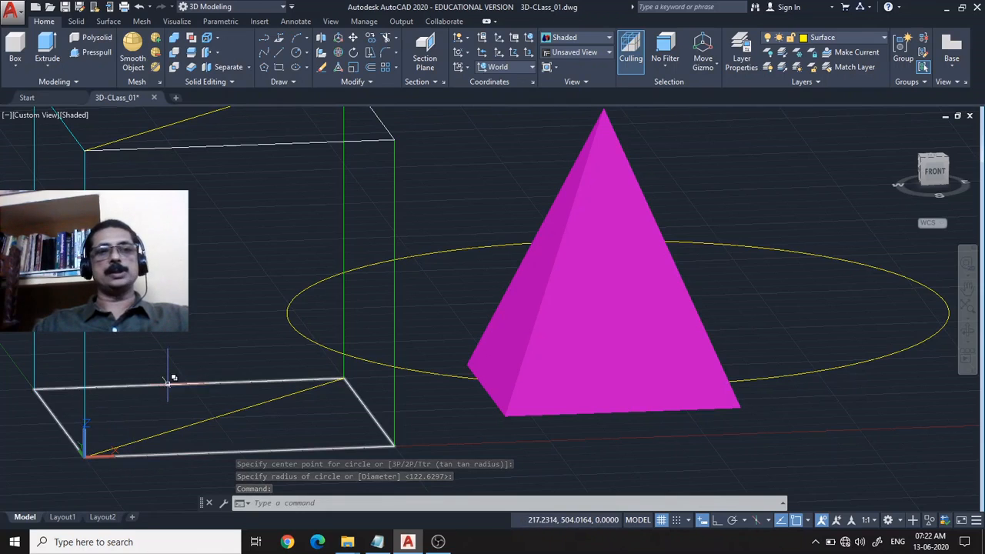
pyautogui.moveTo(823, 414); pyautogui.dragTo(725, 444, button='middle')
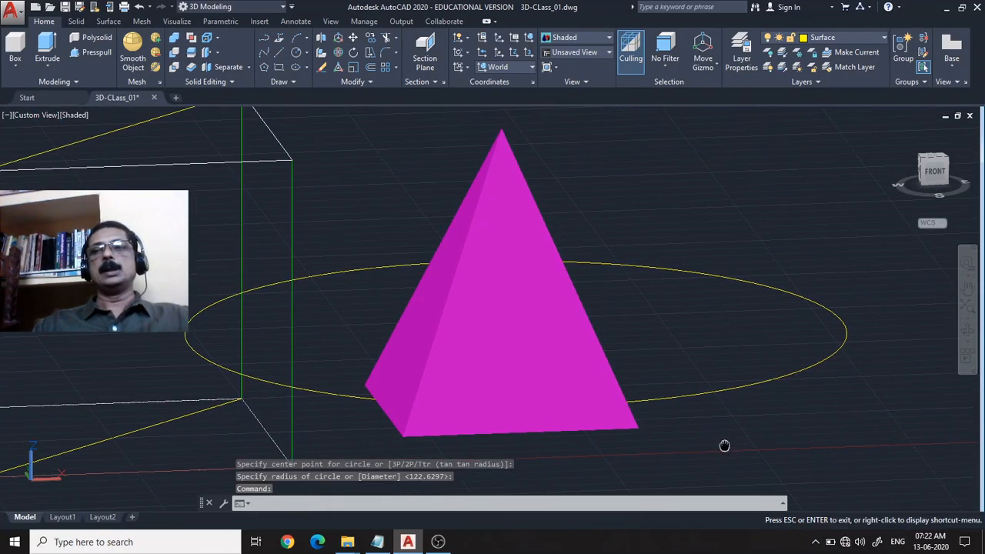
pyautogui.click(738, 384)
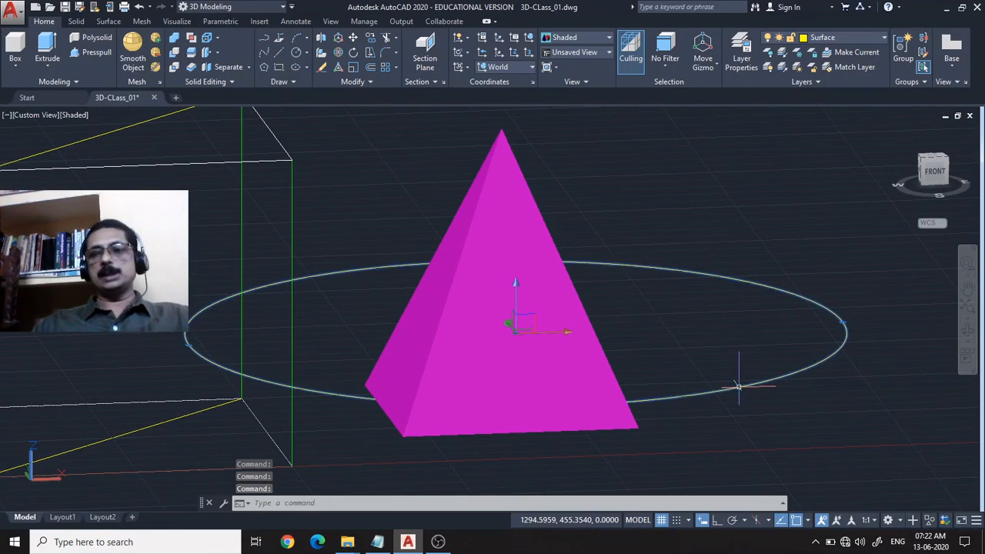
pyautogui.press('Delete')
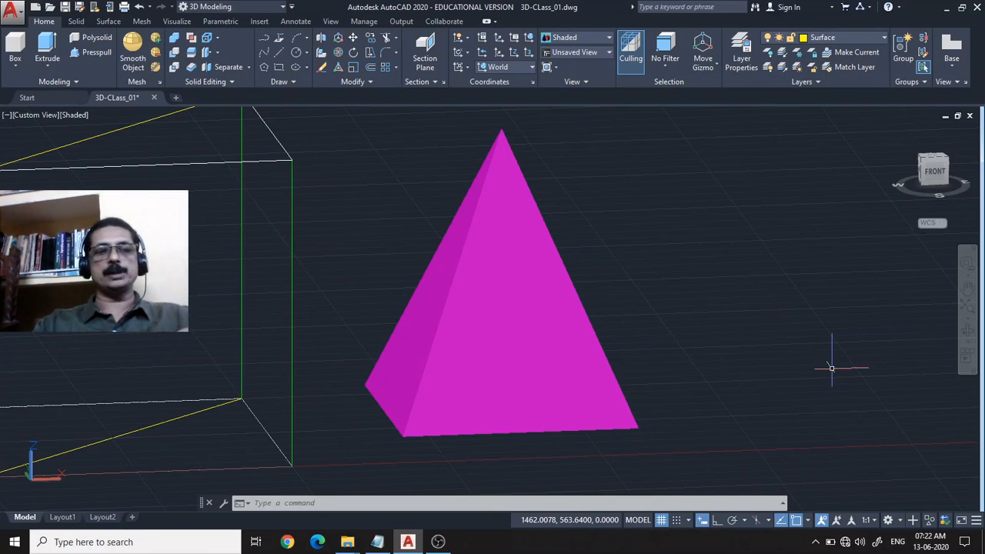
pyautogui.write('u')
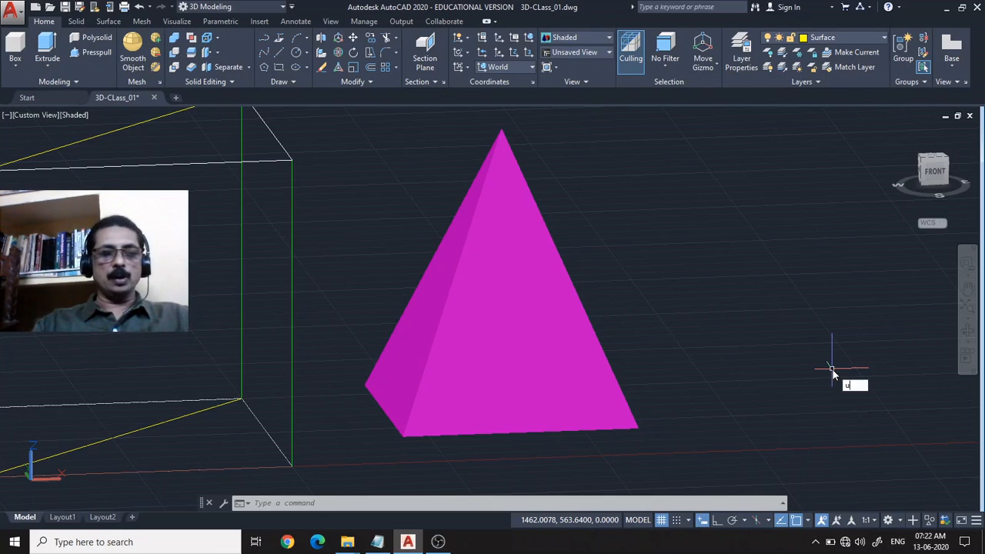
pyautogui.write('css')
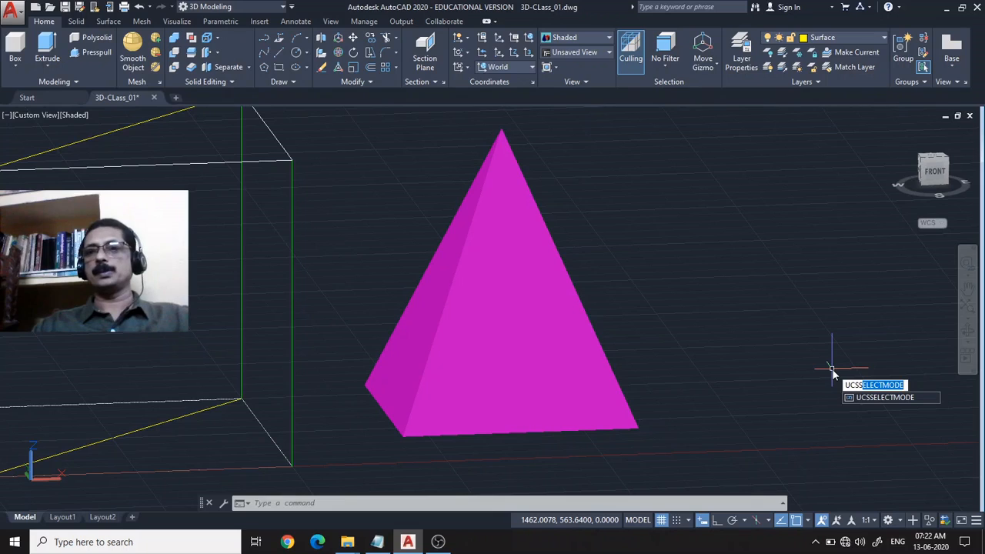
pyautogui.press('Escape')
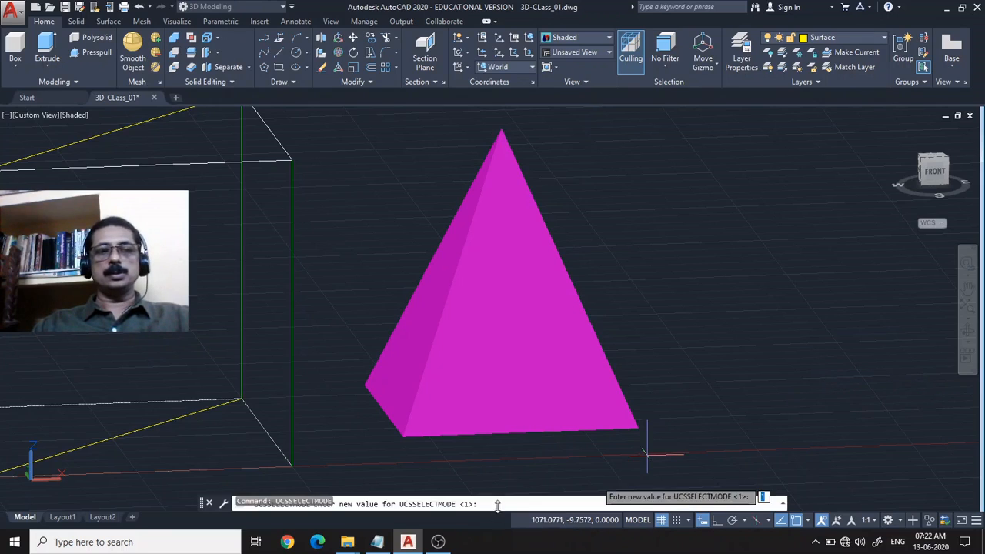
pyautogui.press('Escape')
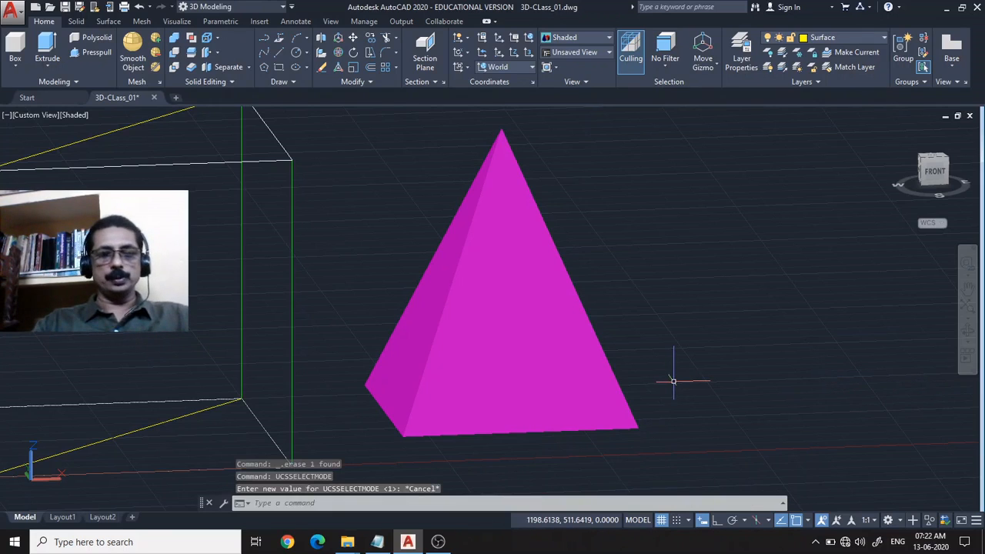
# Set the UCSDETECT system variable to 1.
pyautogui.write('ucssele')
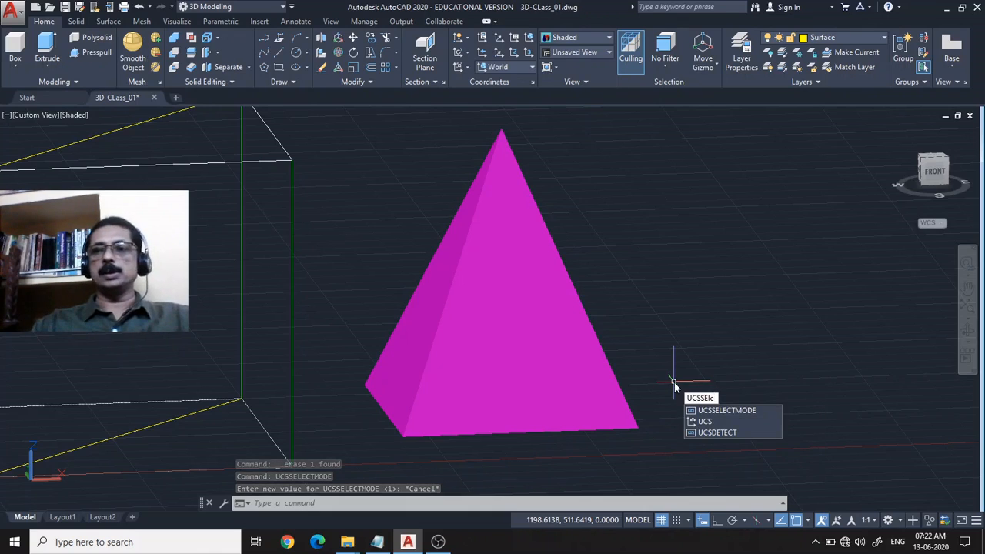
pyautogui.click(722, 432)
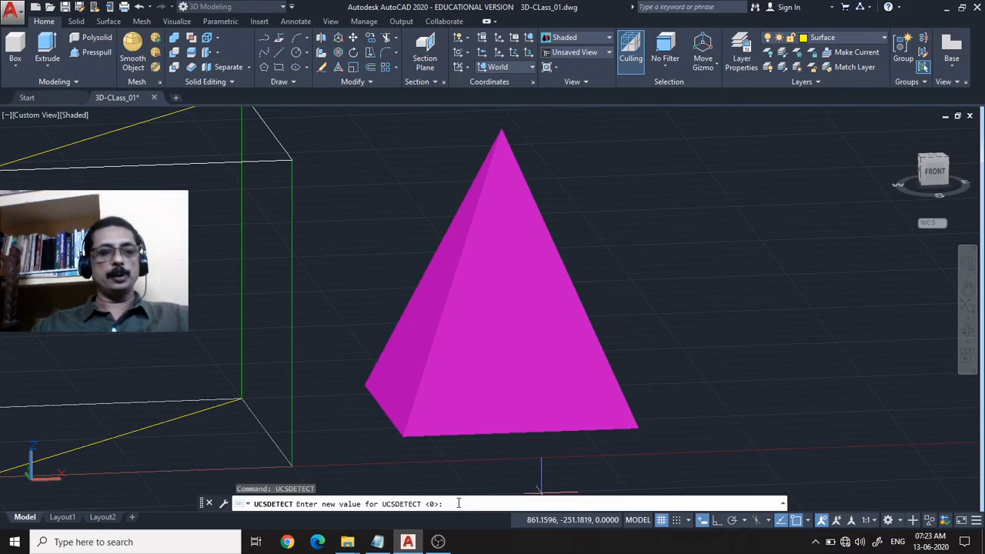
pyautogui.press('Return')
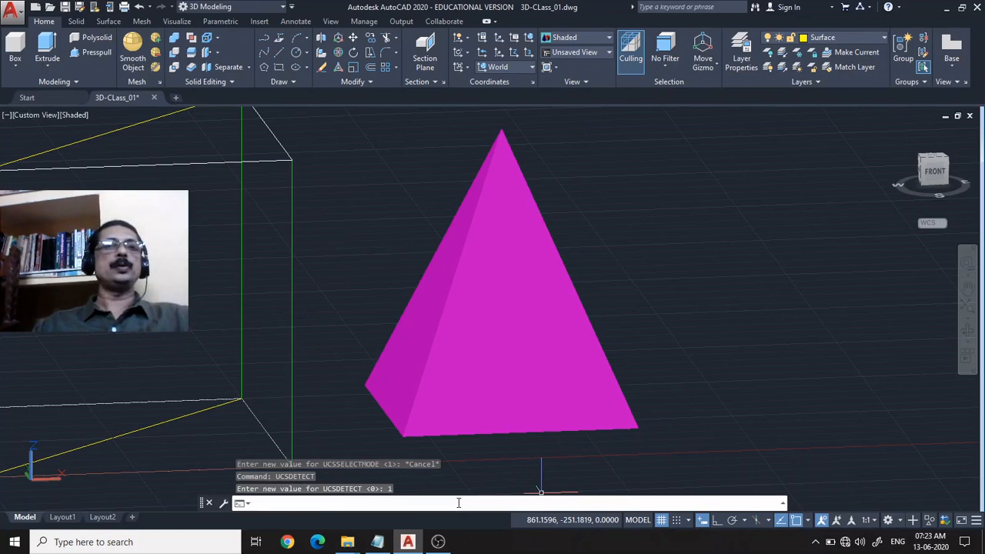
# Draw a centre-radius circle of about 89 units radius in the middle of the pyramid's front face.
pyautogui.click(295, 51)
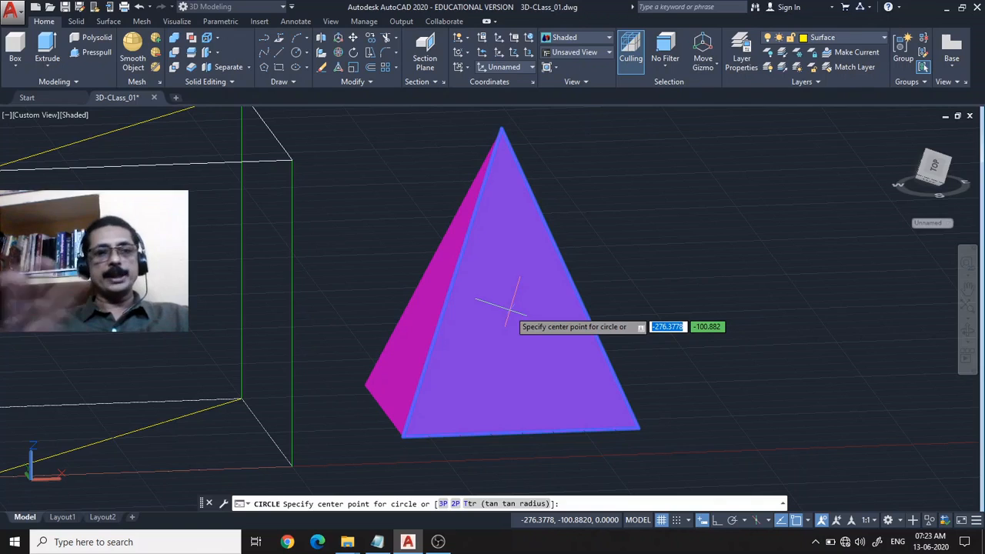
pyautogui.click(509, 310)
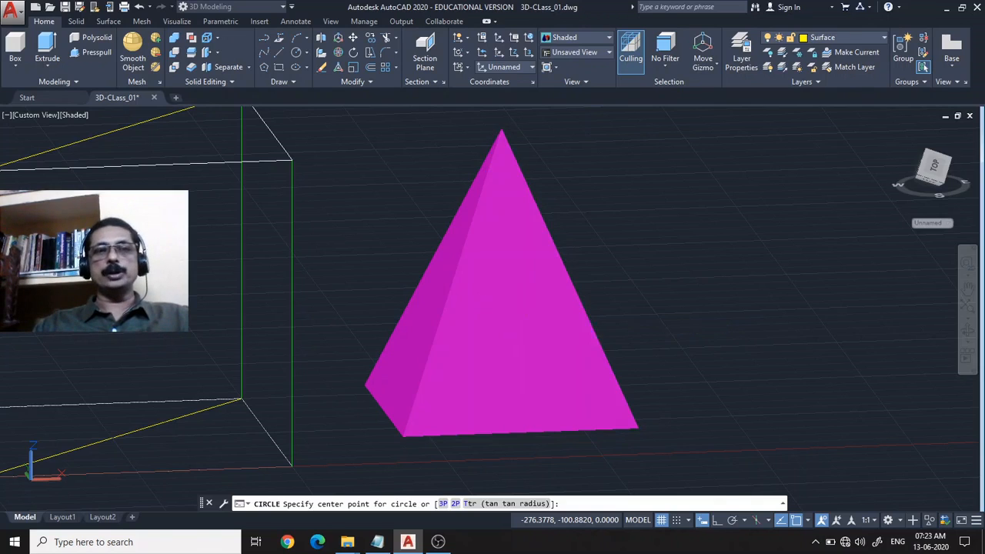
pyautogui.click(544, 350)
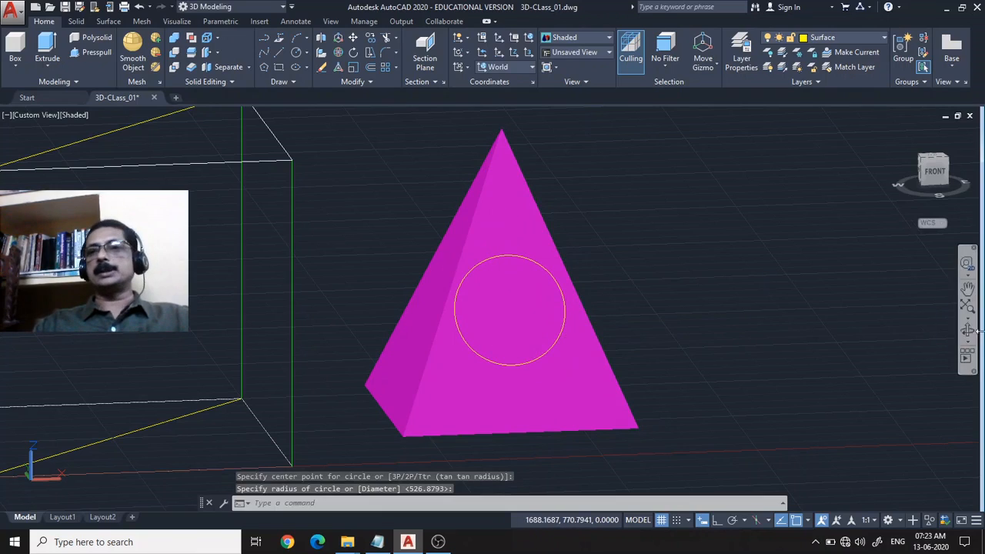
# Orbit and zoom around the pyramid to examine how the circle lies on its front face.
pyautogui.click(968, 332)
pyautogui.moveTo(695, 378); pyautogui.dragTo(689, 411)
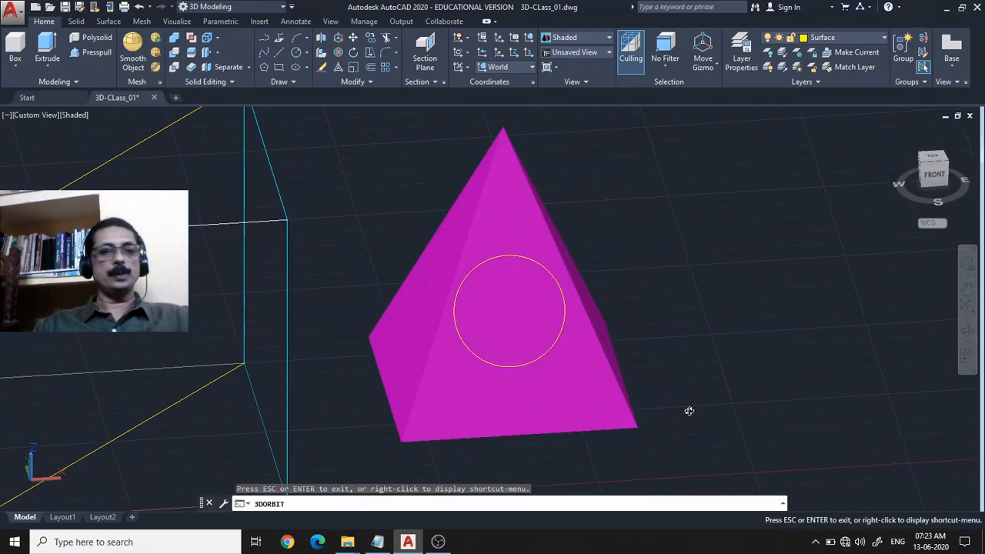
pyautogui.press('Escape')
pyautogui.scroll(2, 701, 320)
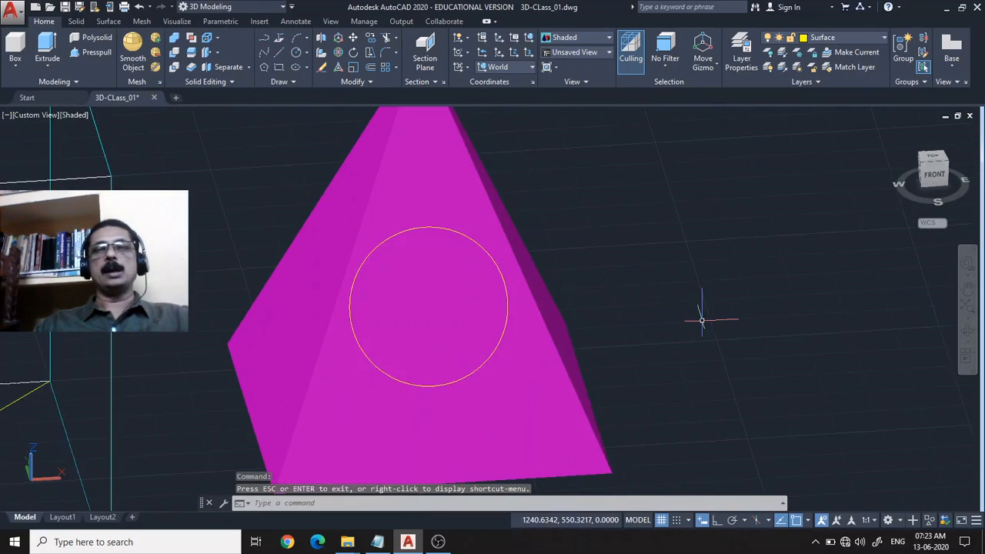
pyautogui.scroll(-2, 702, 320)
pyautogui.scroll(-2, 687, 338)
pyautogui.moveTo(683, 339); pyautogui.dragTo(670, 320, button='middle')
pyautogui.scroll(2, 635, 286)
pyautogui.scroll(2, 636, 277)
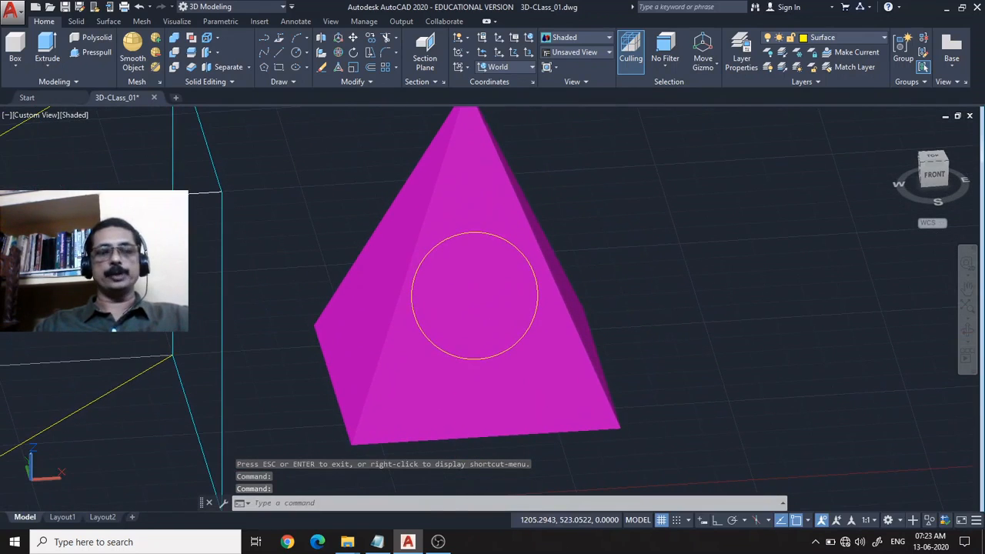
# Set the UCSDETECT system variable to 0.
pyautogui.write('u')
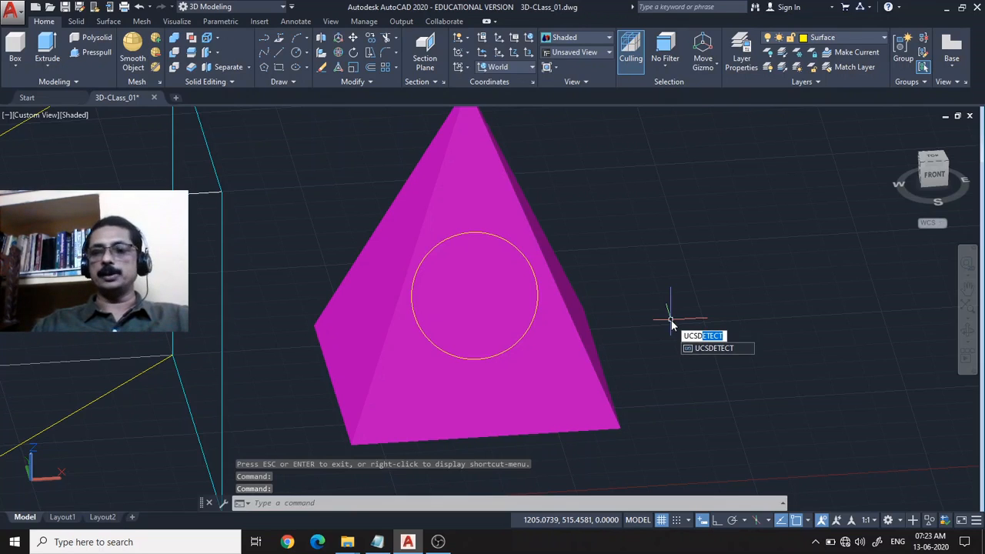
pyautogui.press('Return')
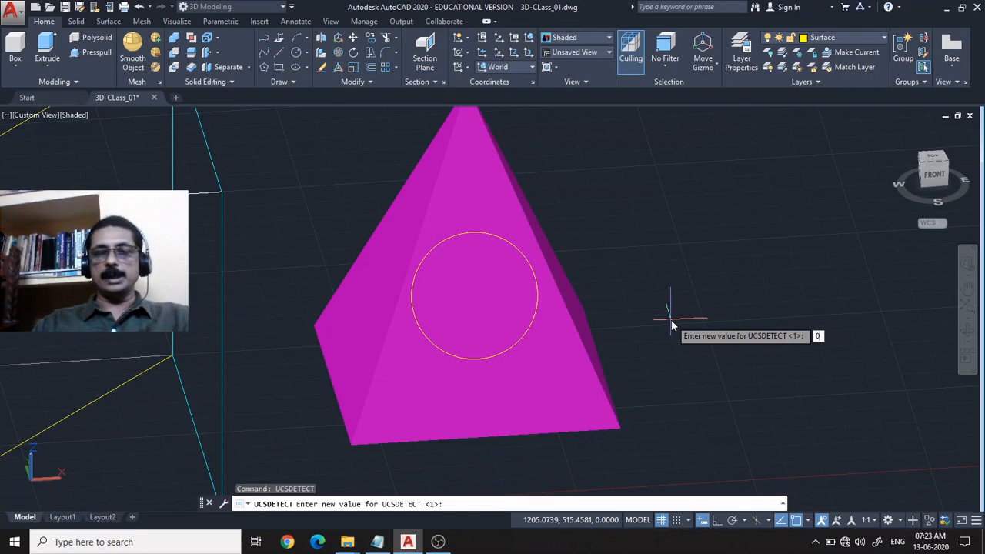
pyautogui.press('Return')
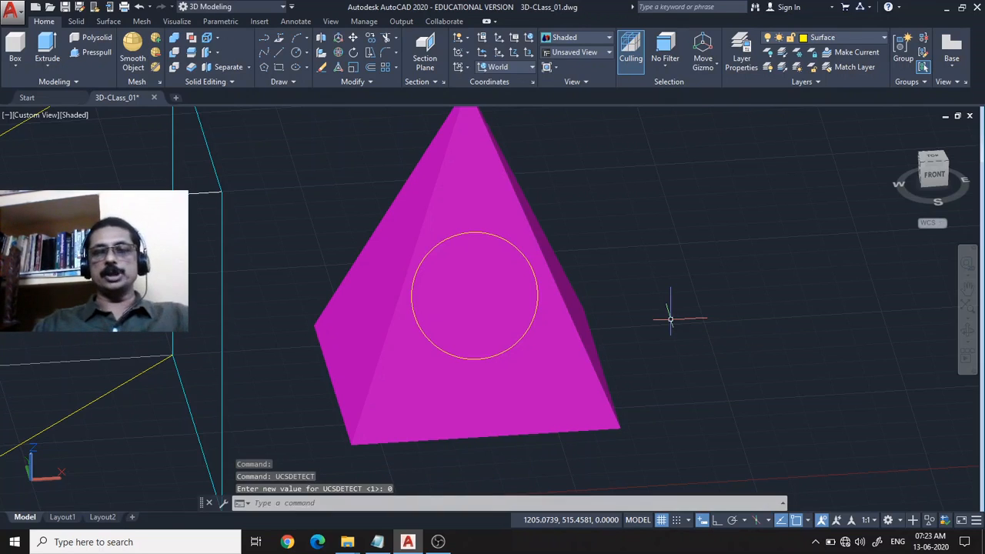
# Draw a circle of about 351 units radius in the World UCS plane, centred on the front-face circle's centre.
pyautogui.click(297, 52)
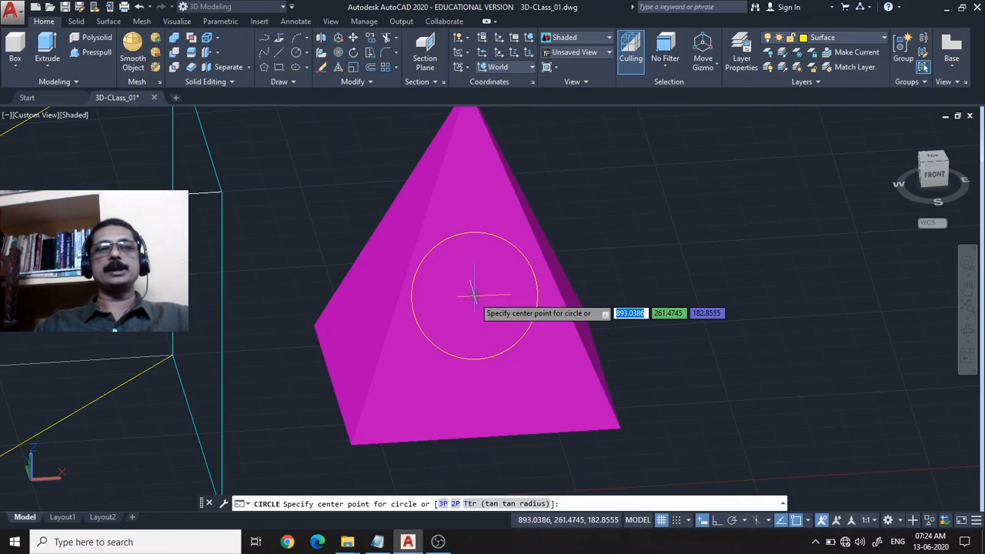
pyautogui.click(474, 294)
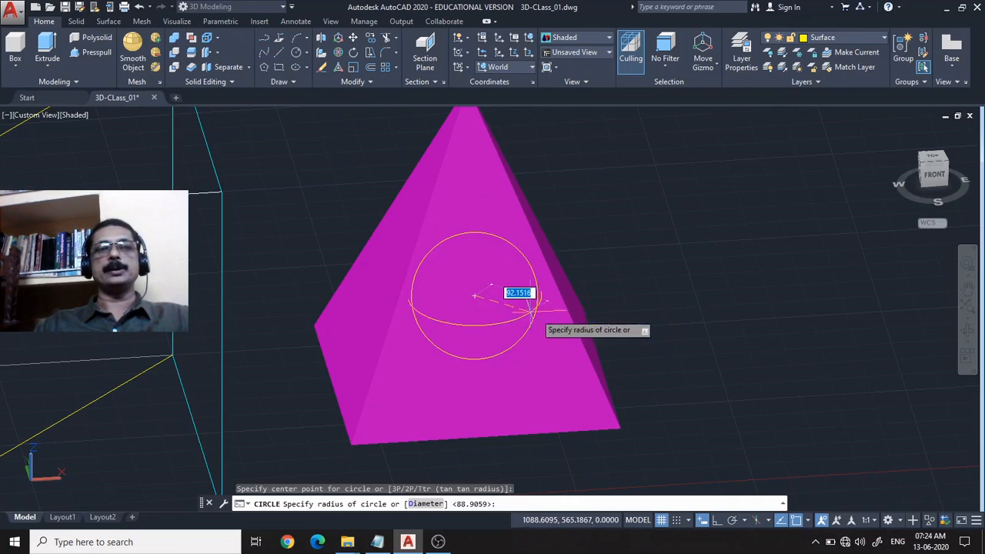
pyautogui.click(702, 339)
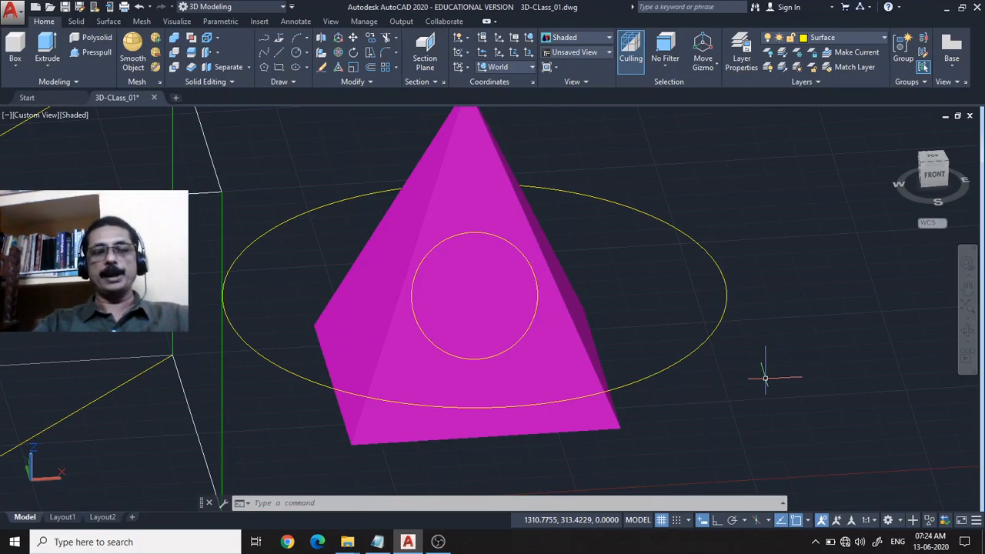
# Turn dynamic UCS detection back on by setting UCSDETECT to 1.
pyautogui.write('u')
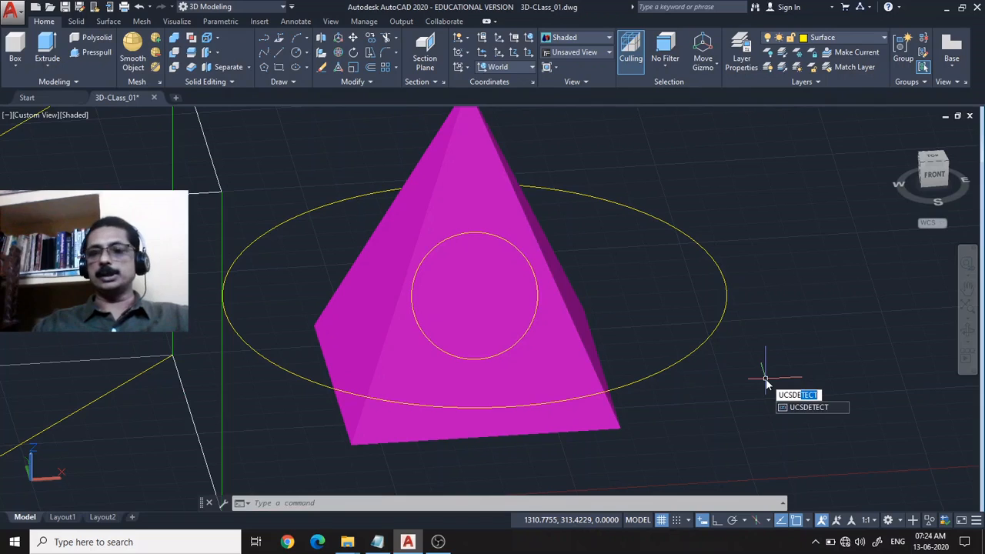
pyautogui.press('Return')
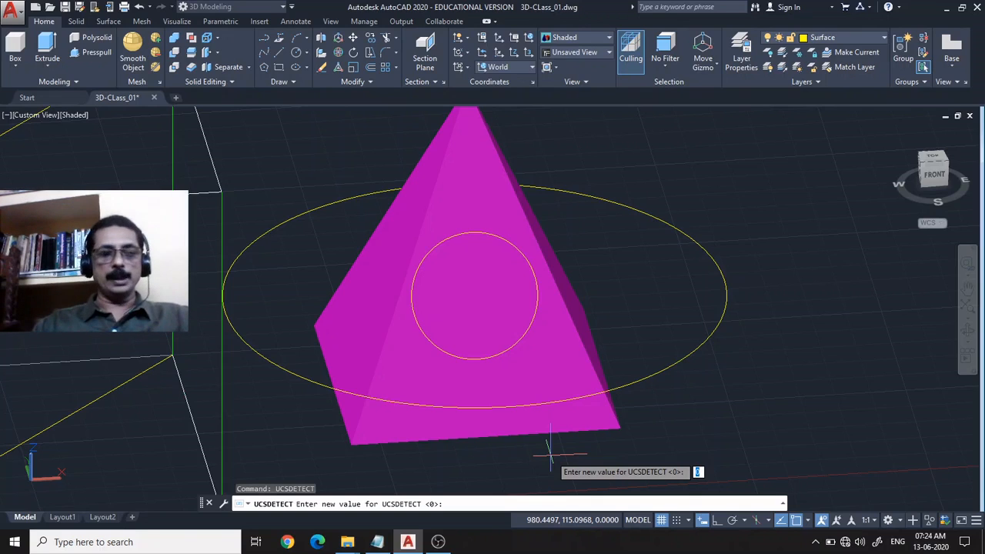
pyautogui.write('1')
pyautogui.press('Return')
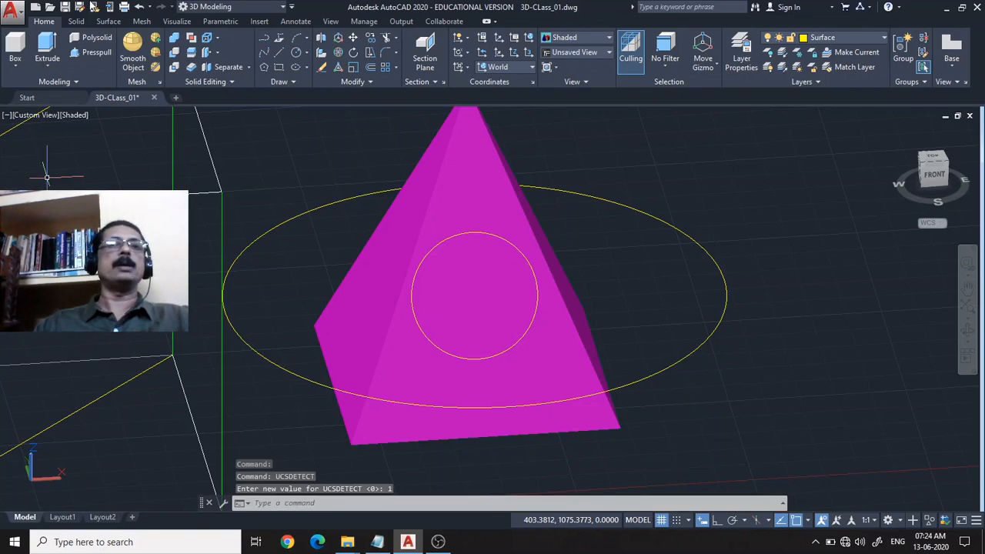
# Draw a small centre-radius circle on the pyramid's left side face, using the dynamically detected plane.
pyautogui.click(296, 53)
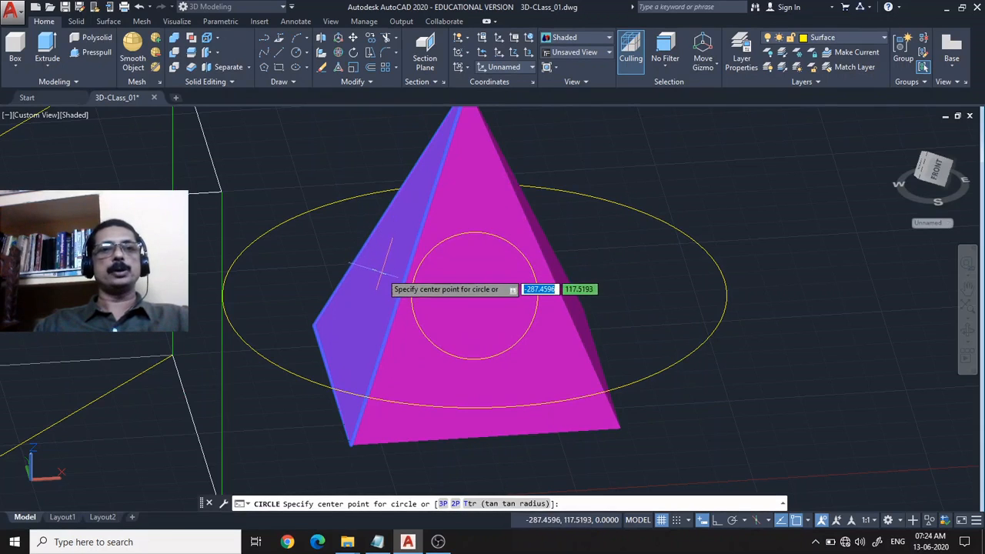
pyautogui.click(380, 268)
pyautogui.click(375, 308)
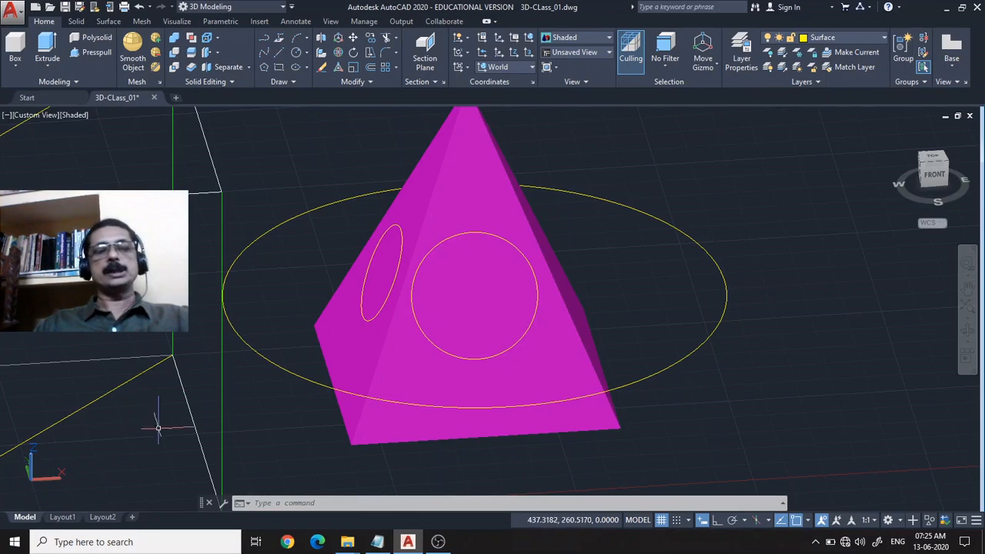
pyautogui.scroll(-2, 317, 406)
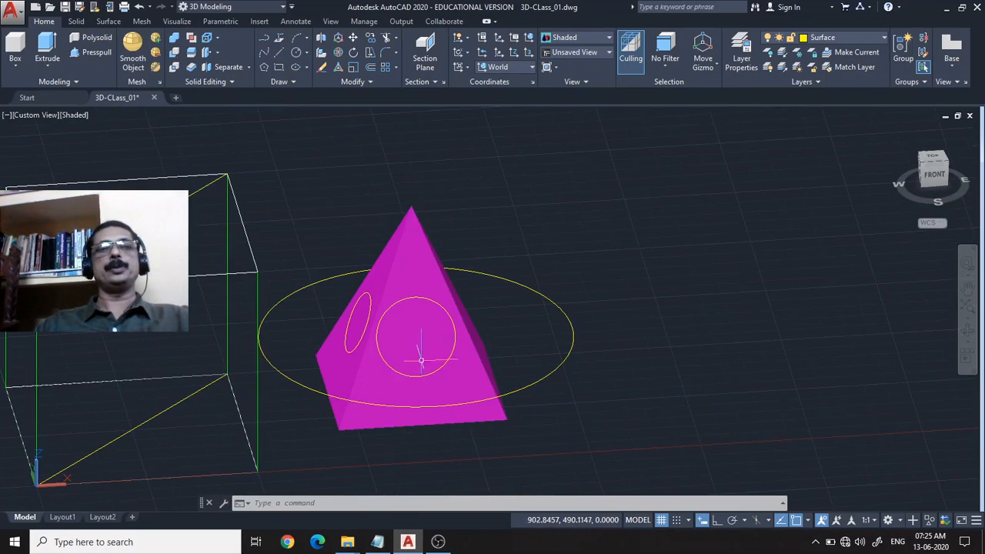
pyautogui.moveTo(486, 376); pyautogui.dragTo(610, 380, button='middle')
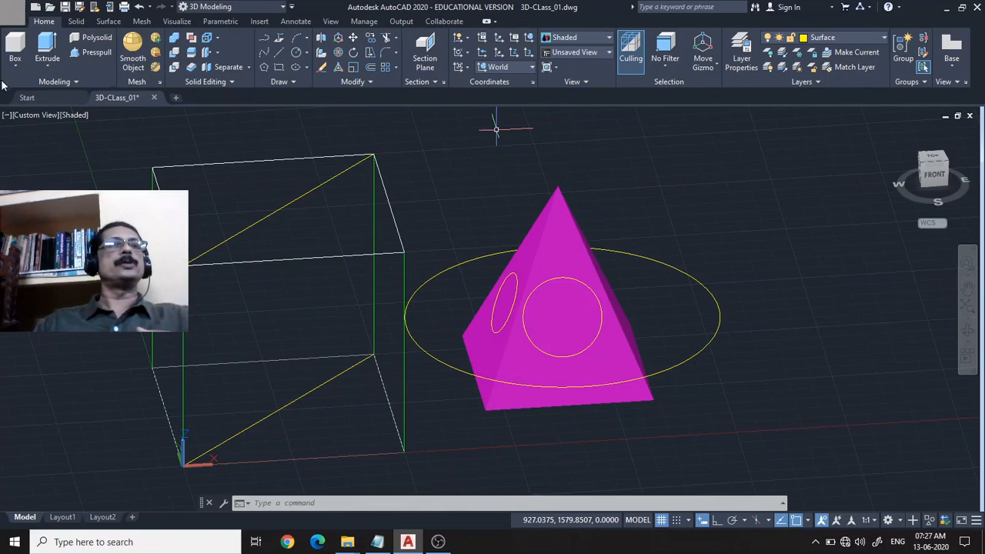
pyautogui.click(141, 22)
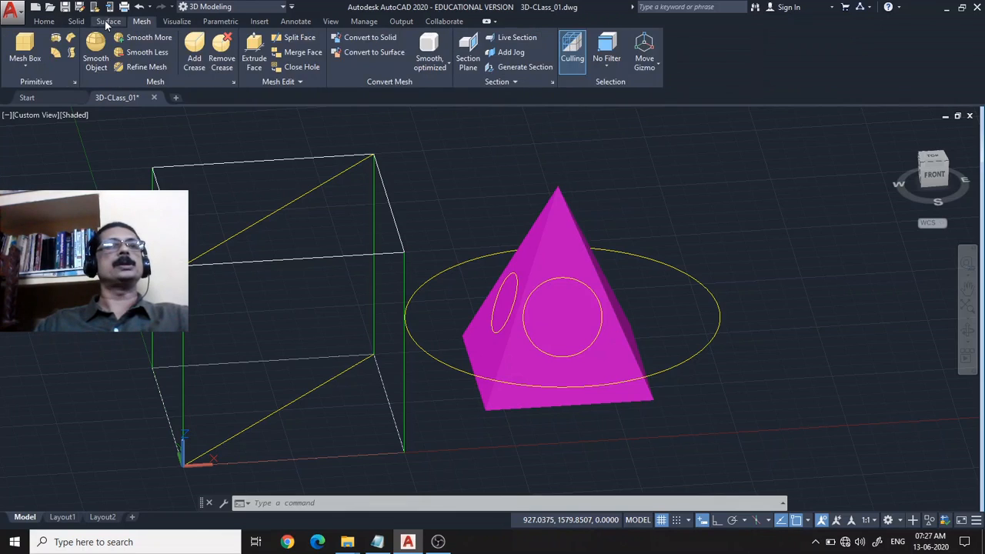
pyautogui.click(108, 21)
pyautogui.click(76, 22)
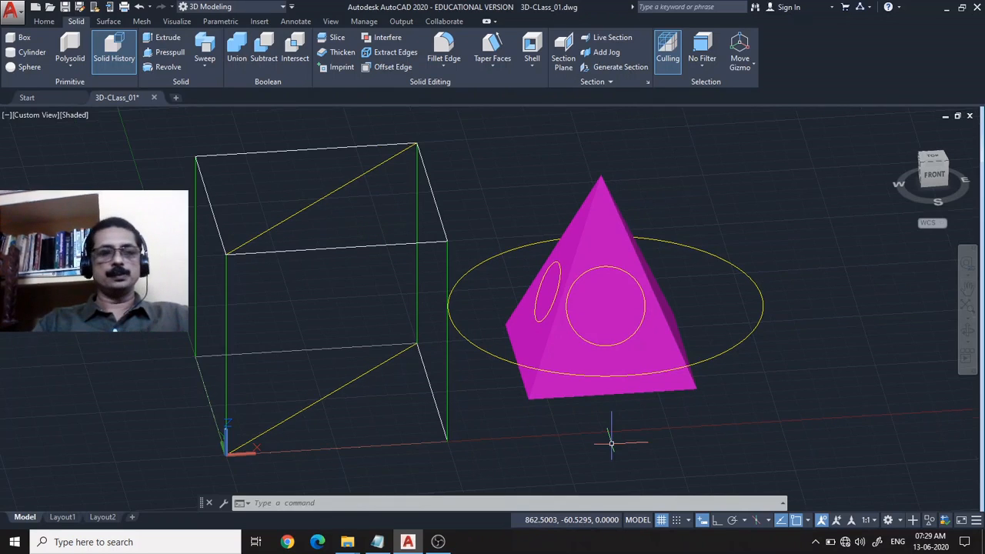
pyautogui.press('alt')
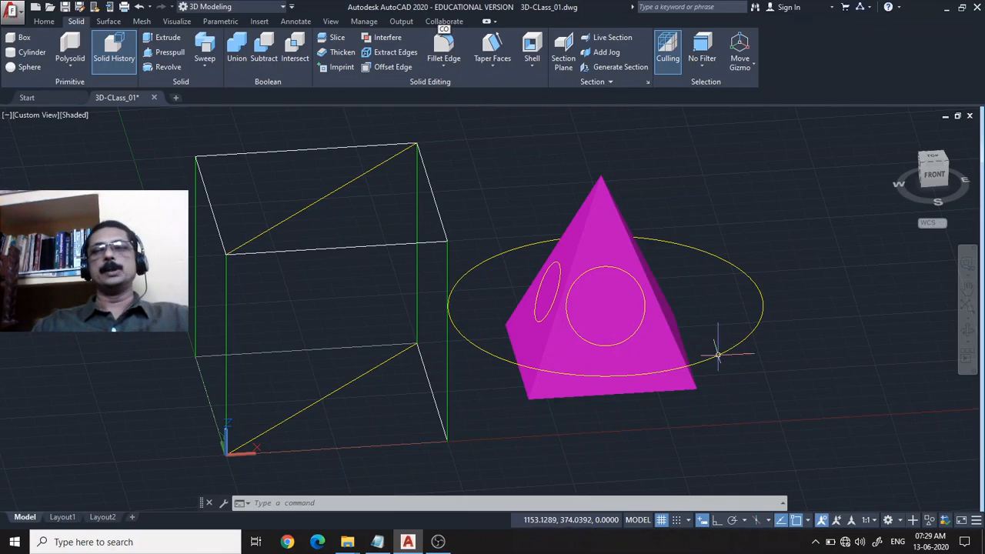
# Delete the pyramid together with the circles drawn on and around it.
pyautogui.click(751, 405)
pyautogui.click(479, 203)
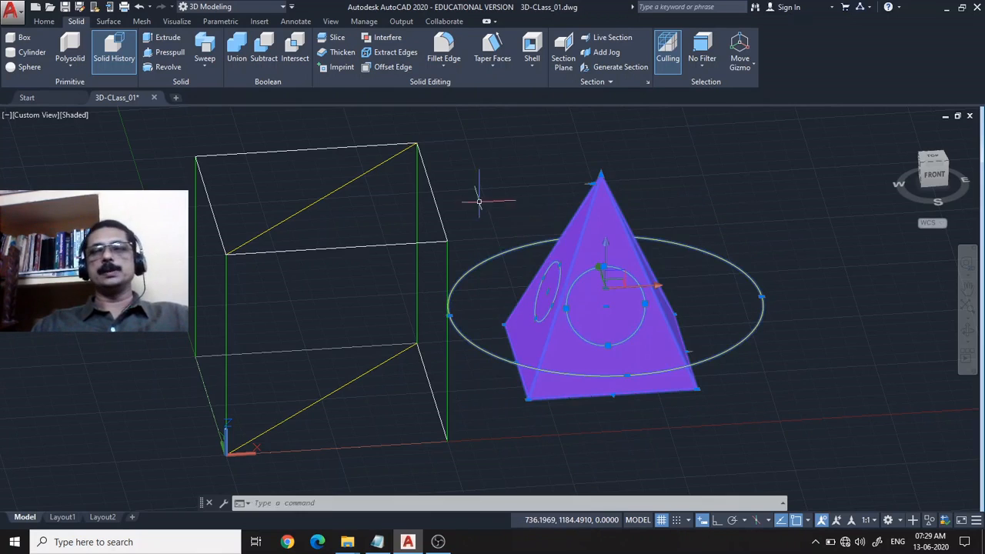
pyautogui.press('Delete')
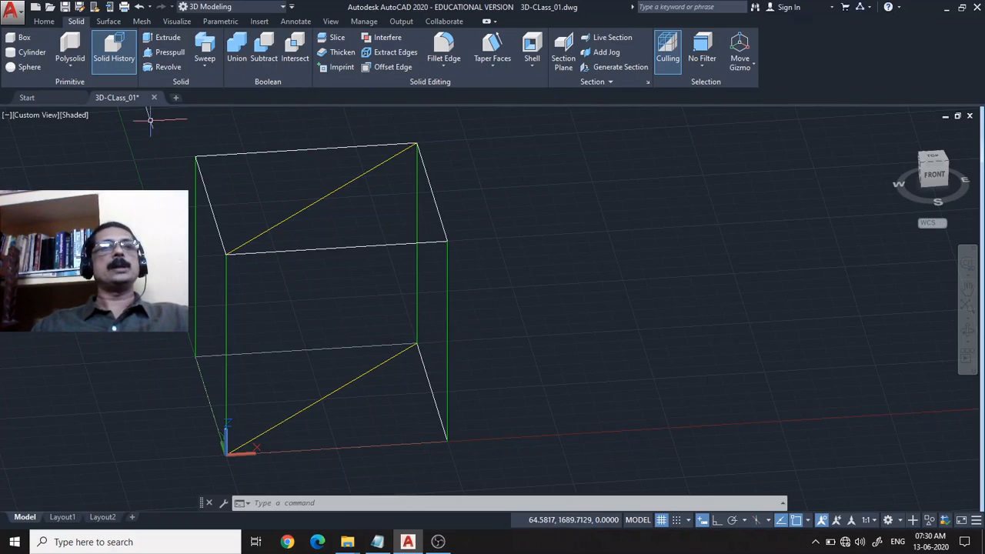
# Select the 3D Modeling workspace.
pyautogui.click(237, 8)
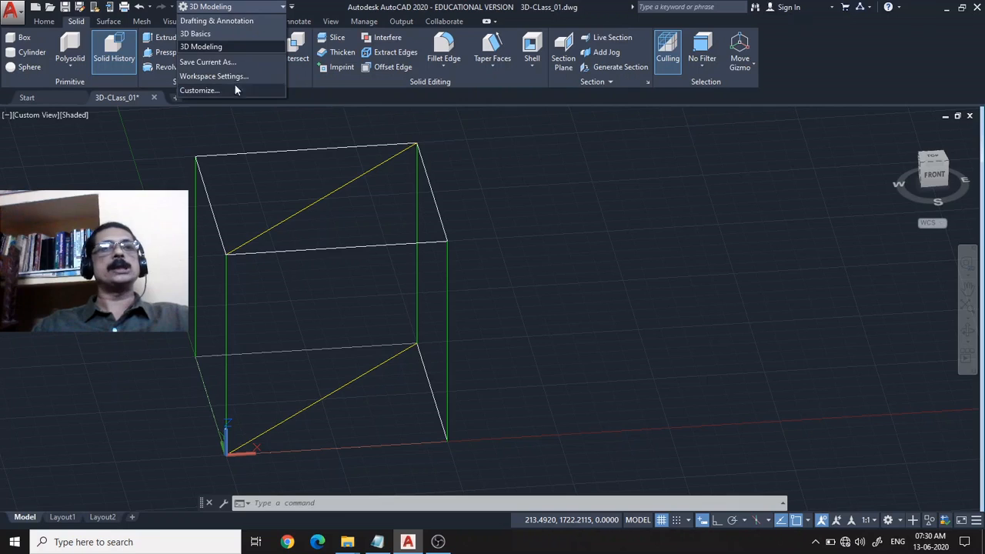
pyautogui.click(210, 44)
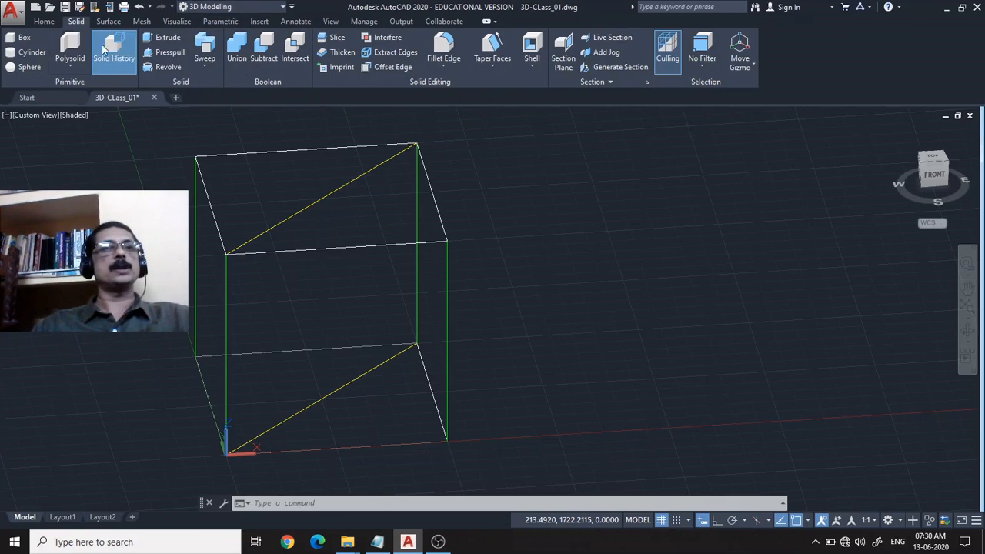
pyautogui.click(47, 23)
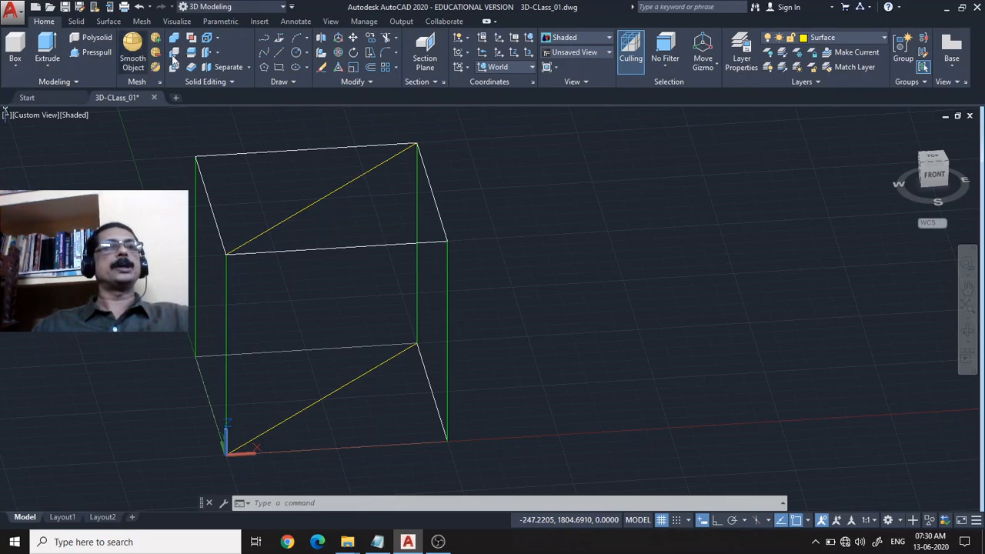
pyautogui.click(75, 22)
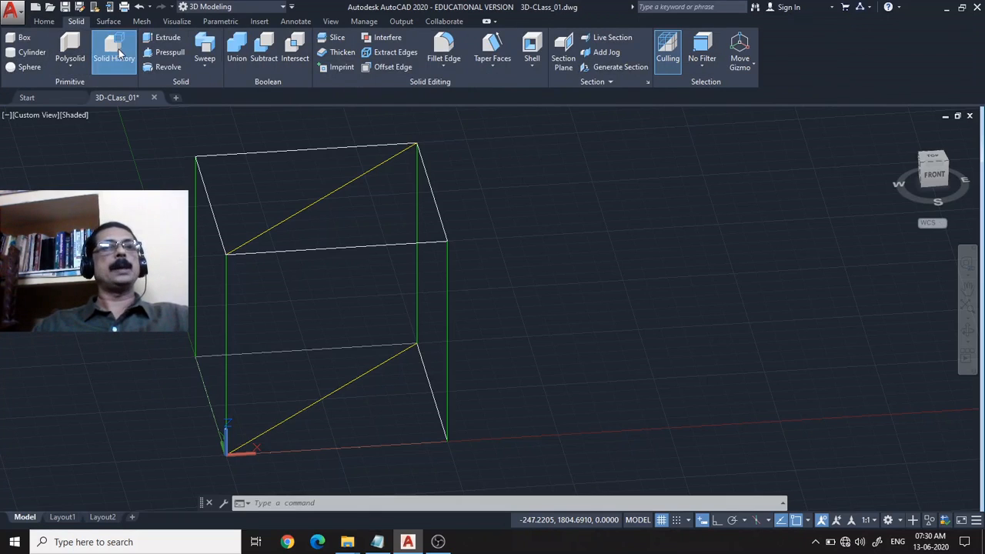
pyautogui.click(44, 21)
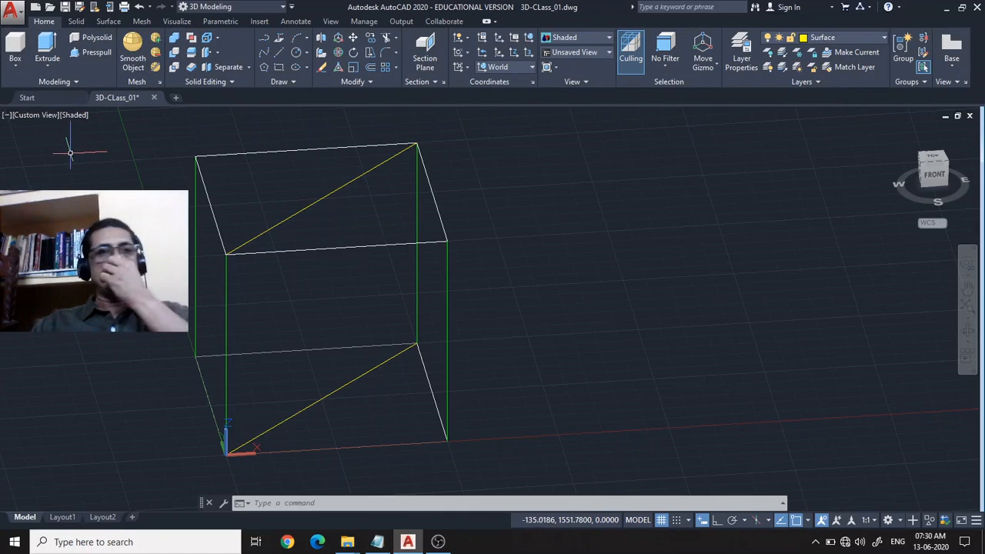
pyautogui.click(78, 23)
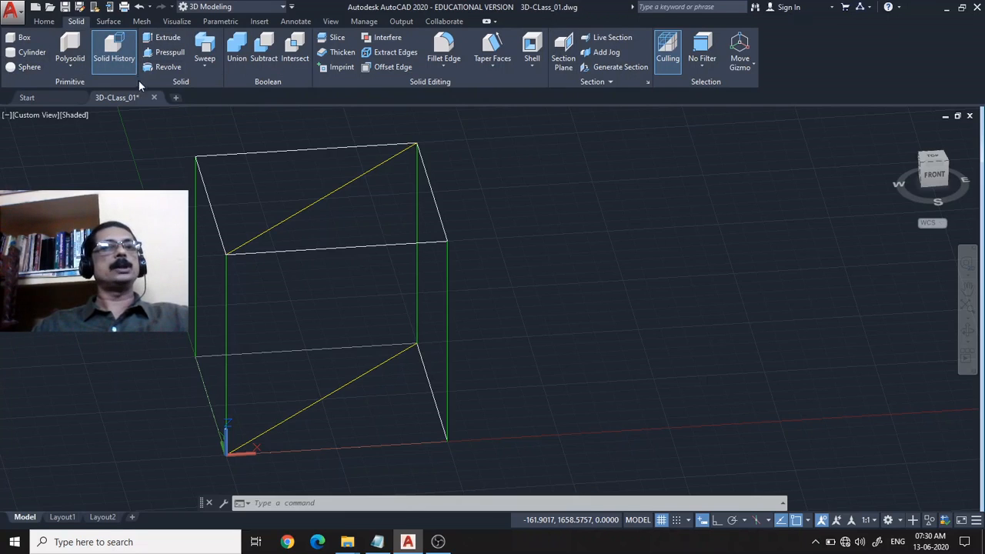
# Draw a solid box about 385 by 422 and about 351 high on the ground plane beside the wireframe cube.
pyautogui.click(44, 21)
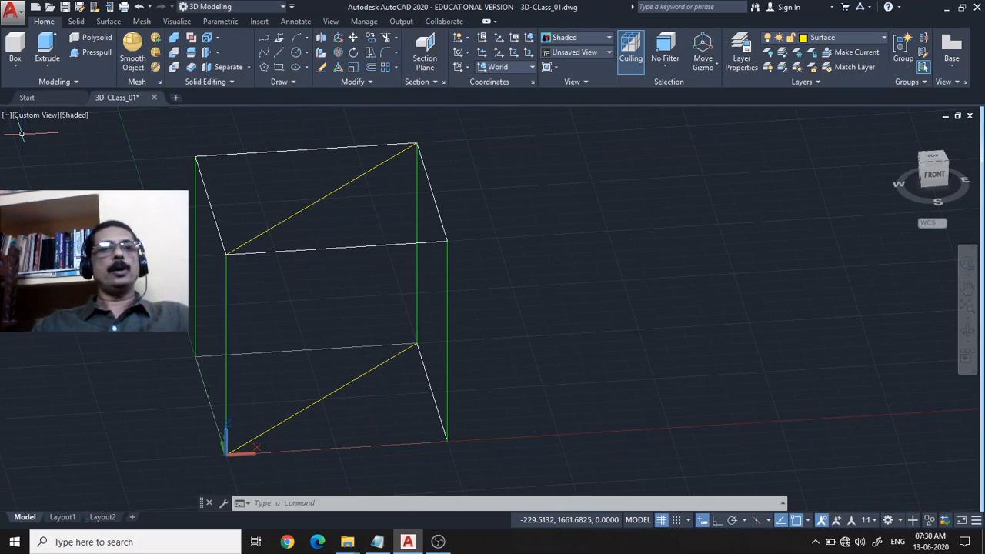
pyautogui.click(15, 70)
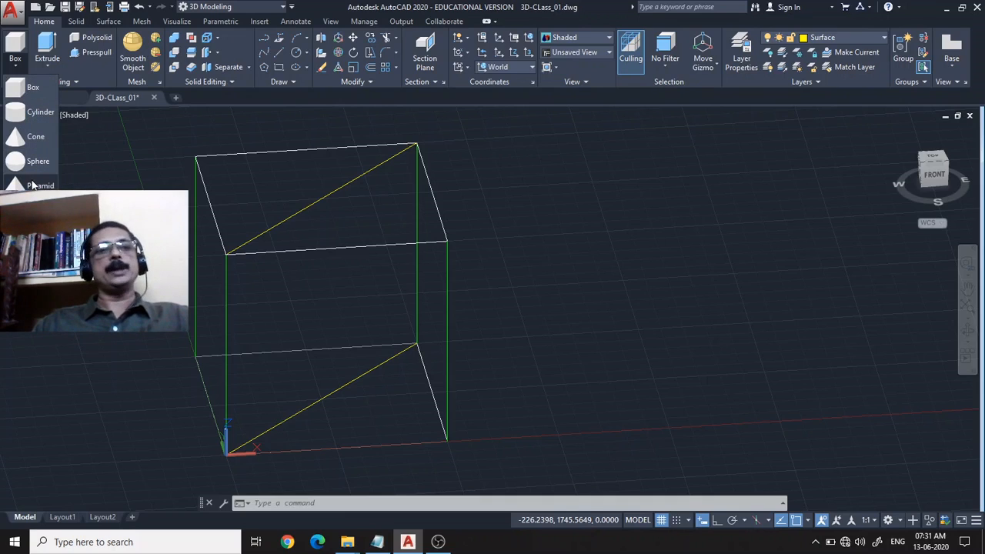
pyautogui.click(28, 91)
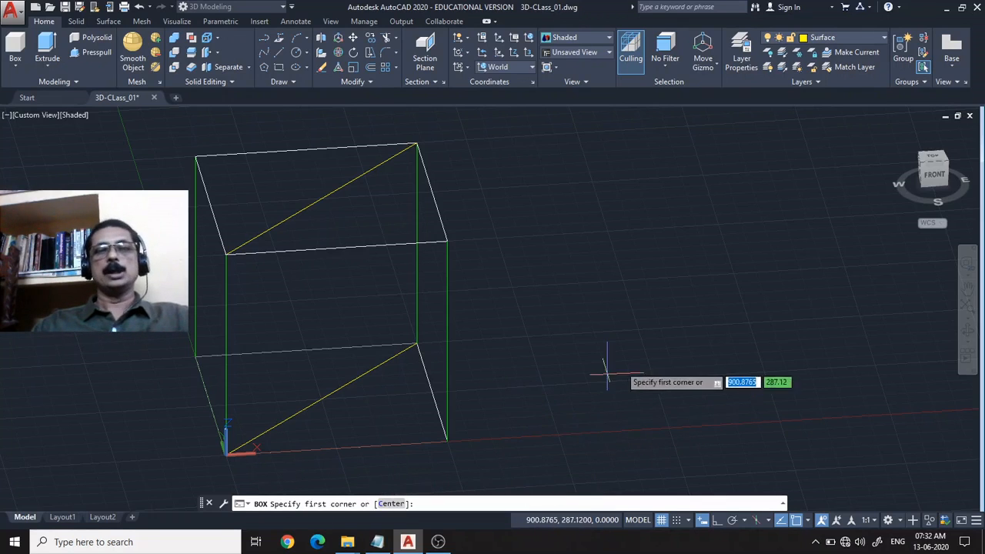
pyautogui.click(564, 406)
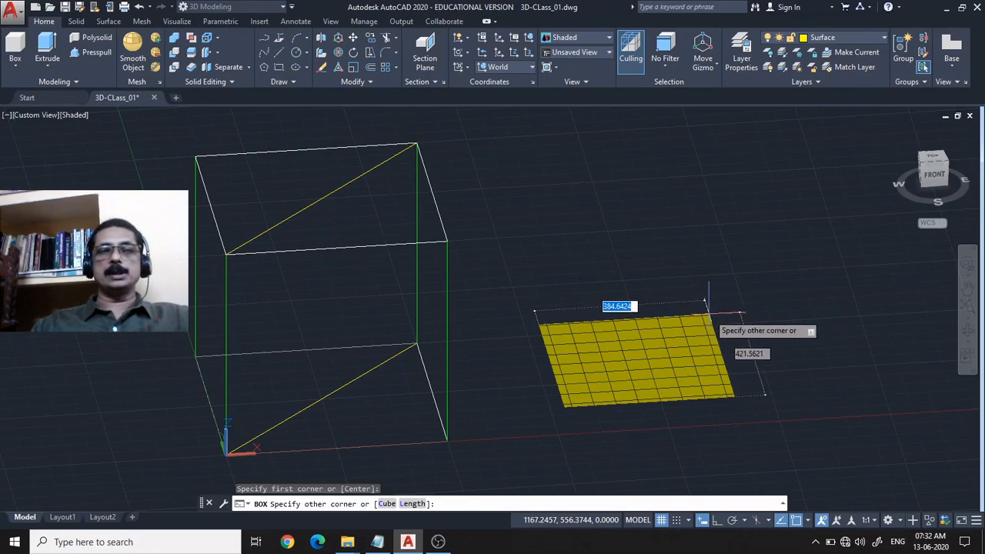
pyautogui.click(708, 313)
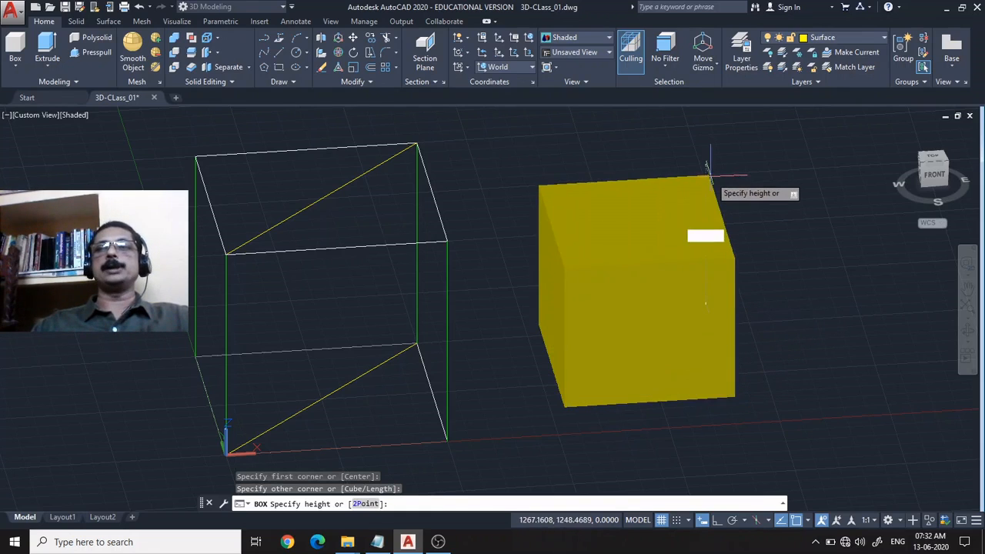
pyautogui.click(708, 164)
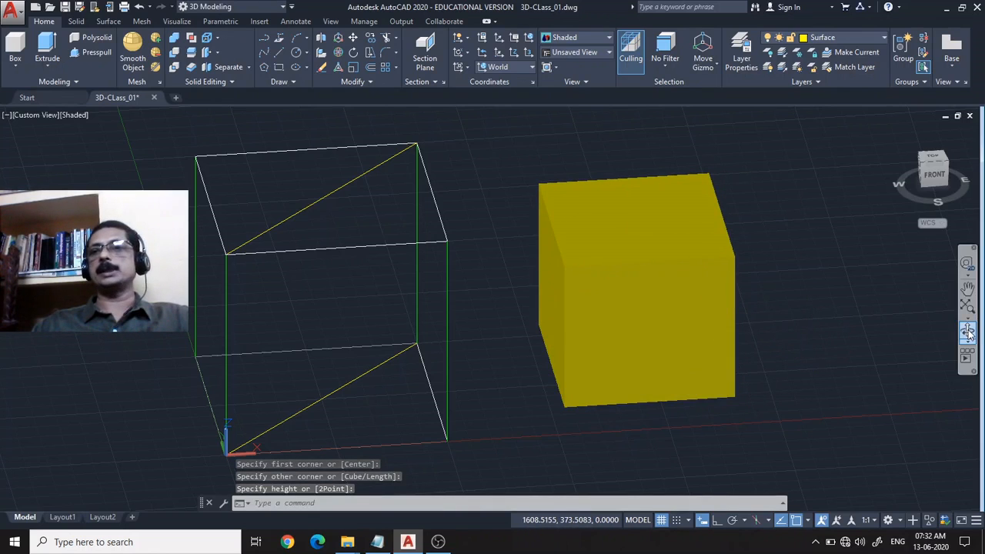
# Orbit around the solid box to inspect its faces and delete it.
pyautogui.keyDown('shift'); pyautogui.moveTo(883, 344); pyautogui.dragTo(848, 332, button='middle'); pyautogui.keyUp('shift')
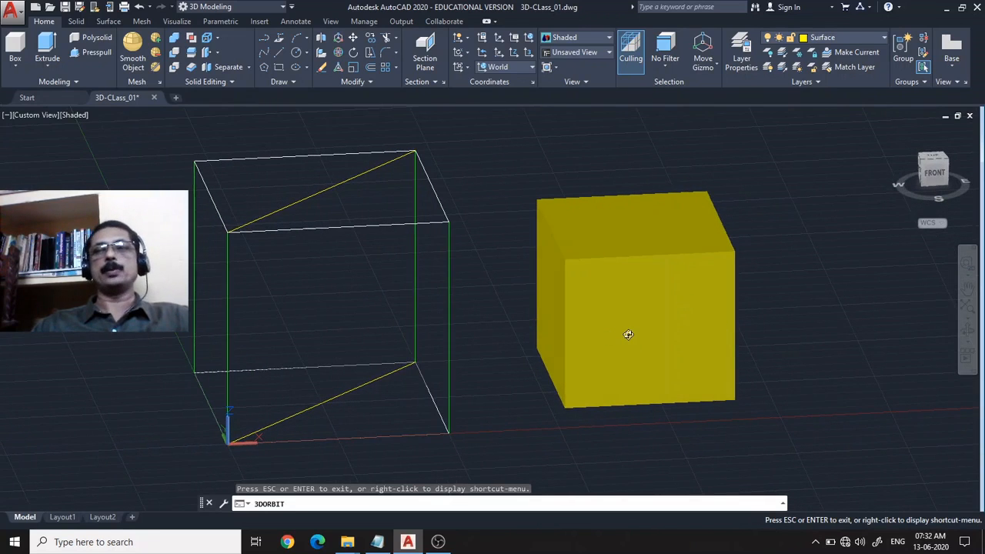
pyautogui.keyDown('shift'); pyautogui.moveTo(627, 334); pyautogui.dragTo(607, 269, button='middle'); pyautogui.keyUp('shift')
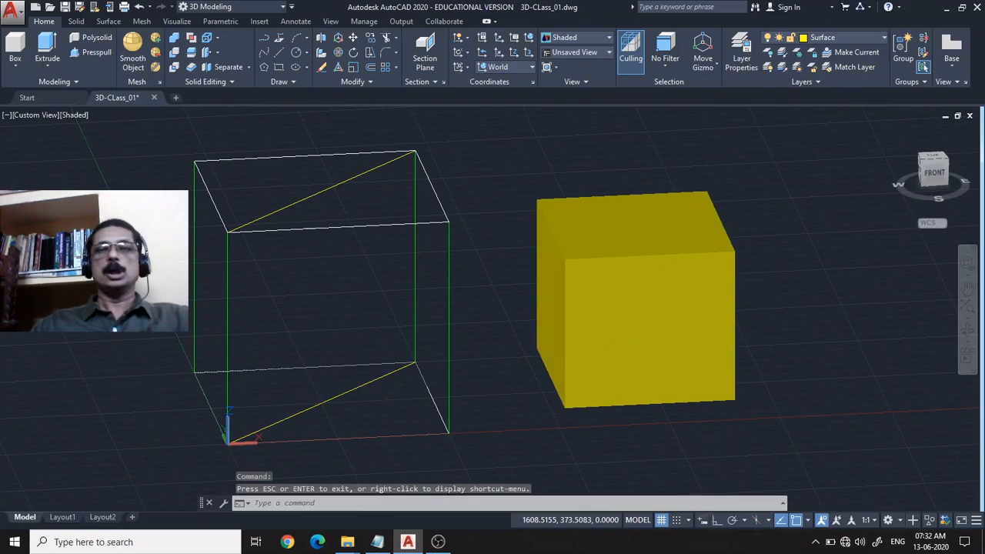
pyautogui.click(598, 267)
pyautogui.press('Delete')
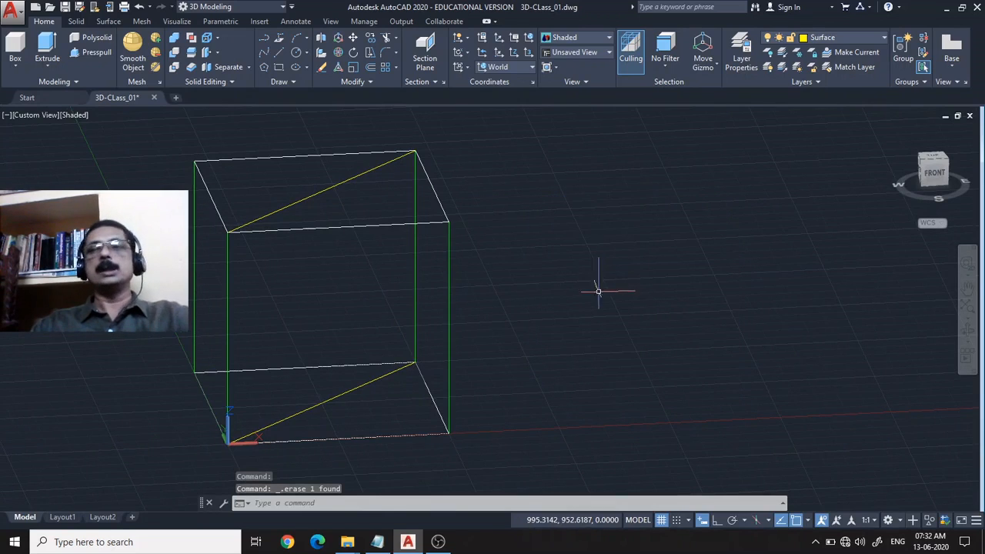
# Draw a solid cylinder with radius 100 and height 300 on the ground plane beside the wireframe.
pyautogui.click(14, 71)
pyautogui.click(22, 114)
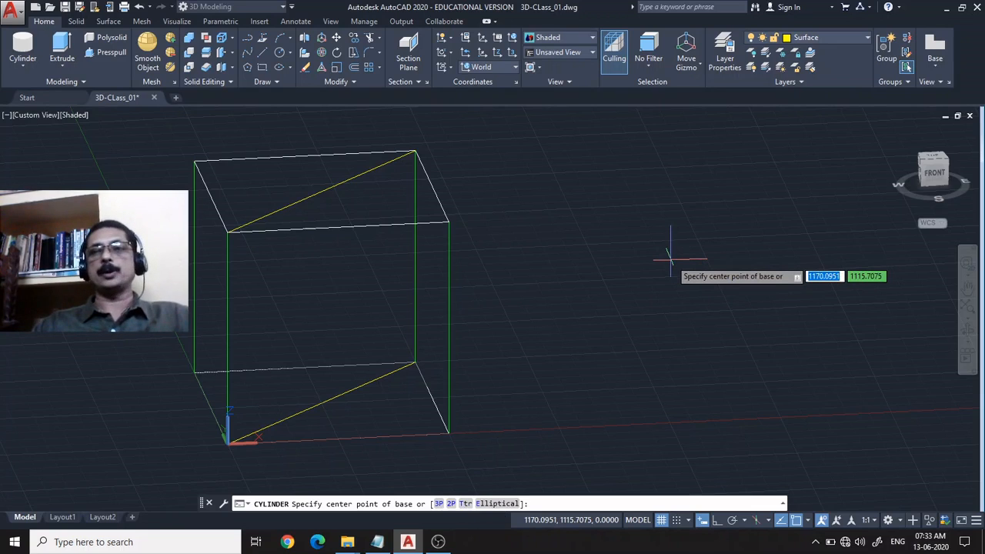
pyautogui.click(630, 301)
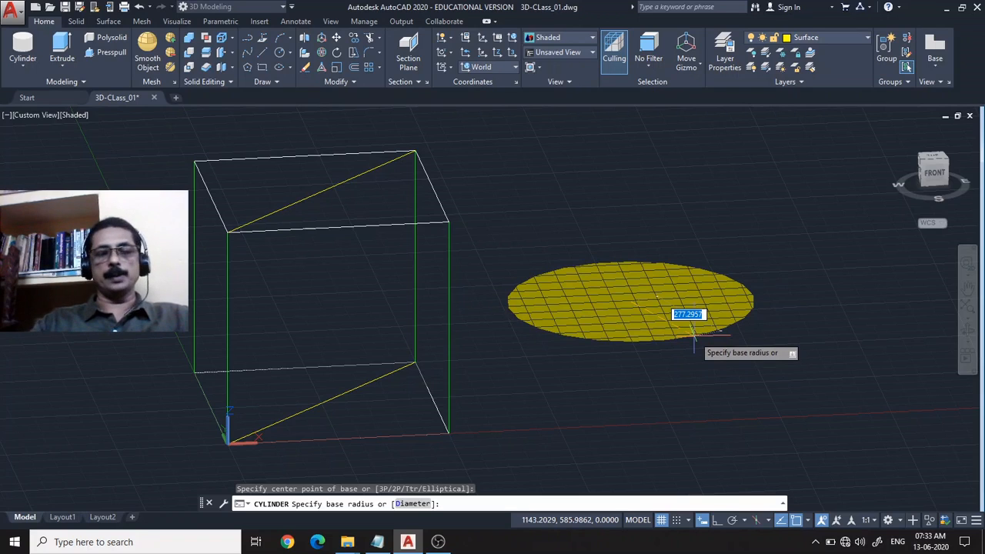
pyautogui.write('100')
pyautogui.press('Return')
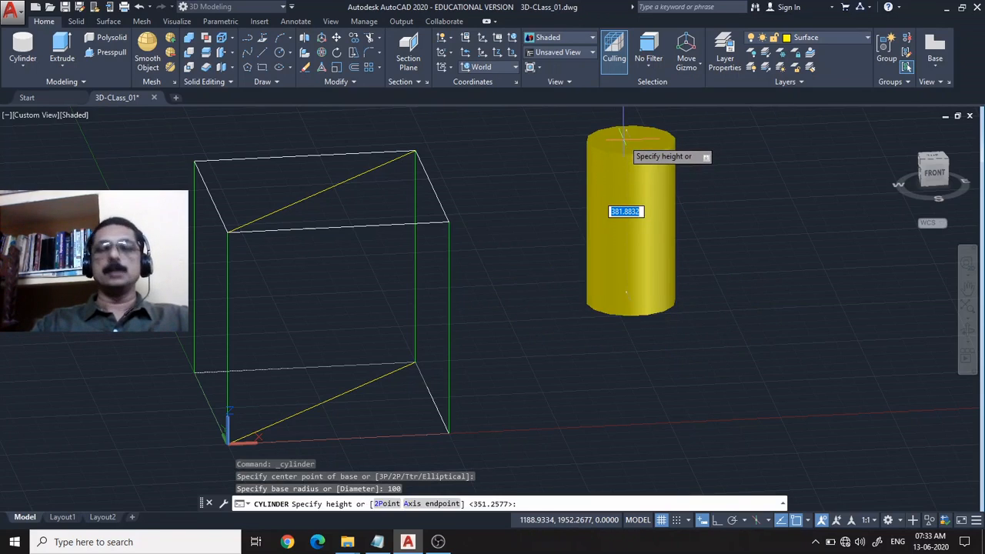
pyautogui.write('300')
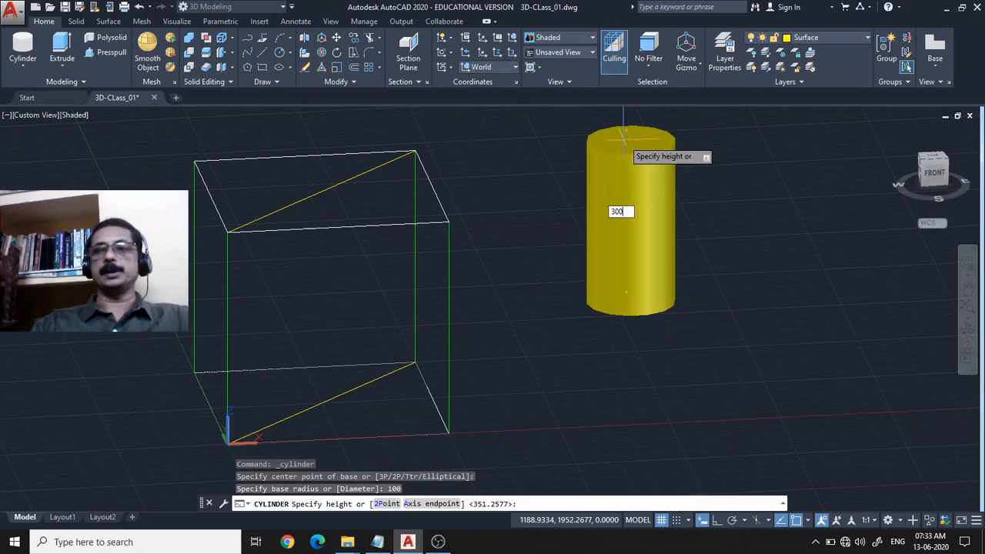
pyautogui.press('Return')
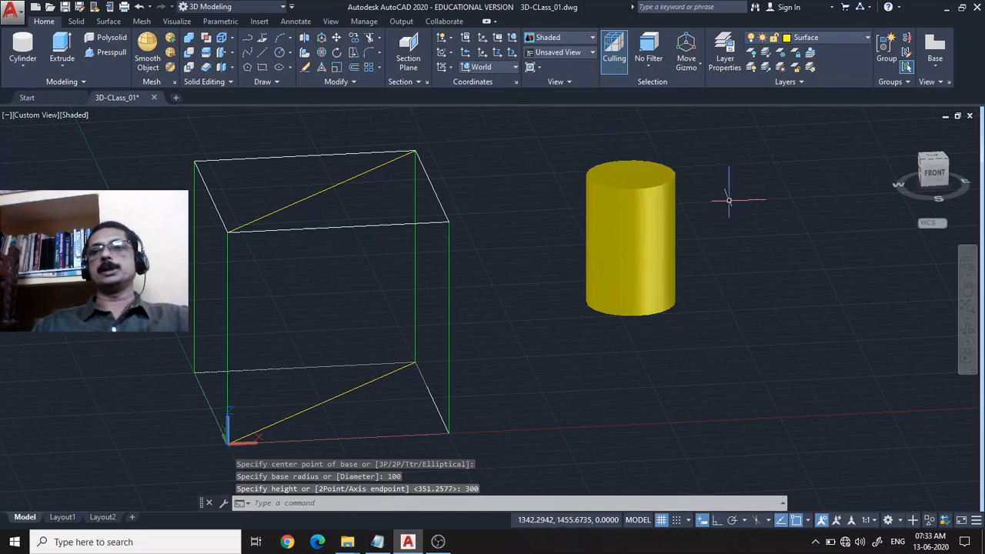
# Delete the upright cylinder and review the list of solid primitives.
pyautogui.click(649, 192)
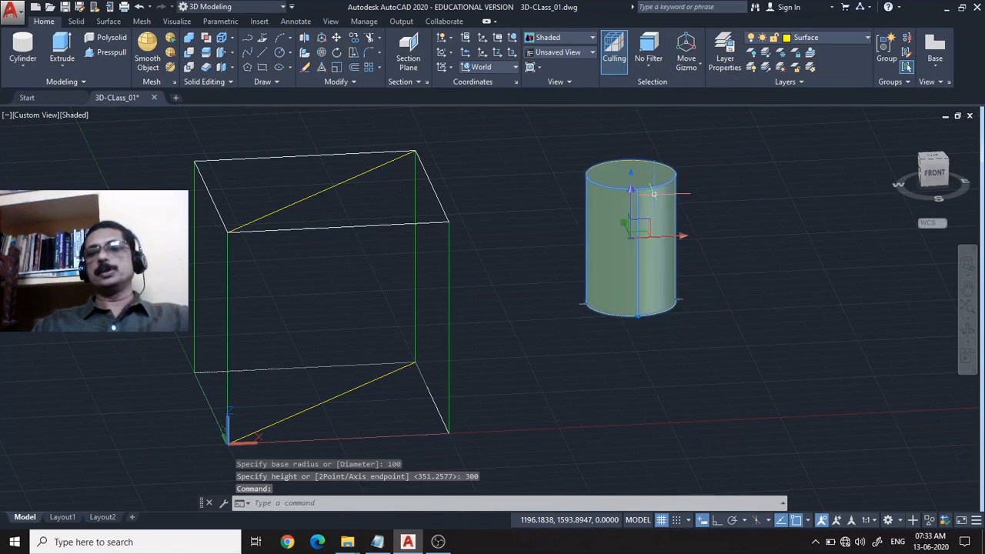
pyautogui.press('Delete')
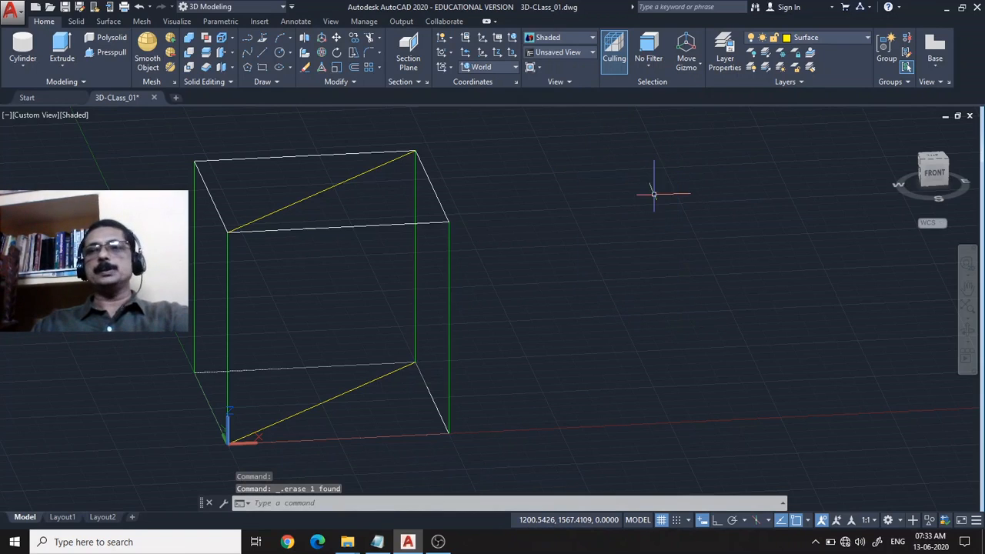
pyautogui.click(20, 69)
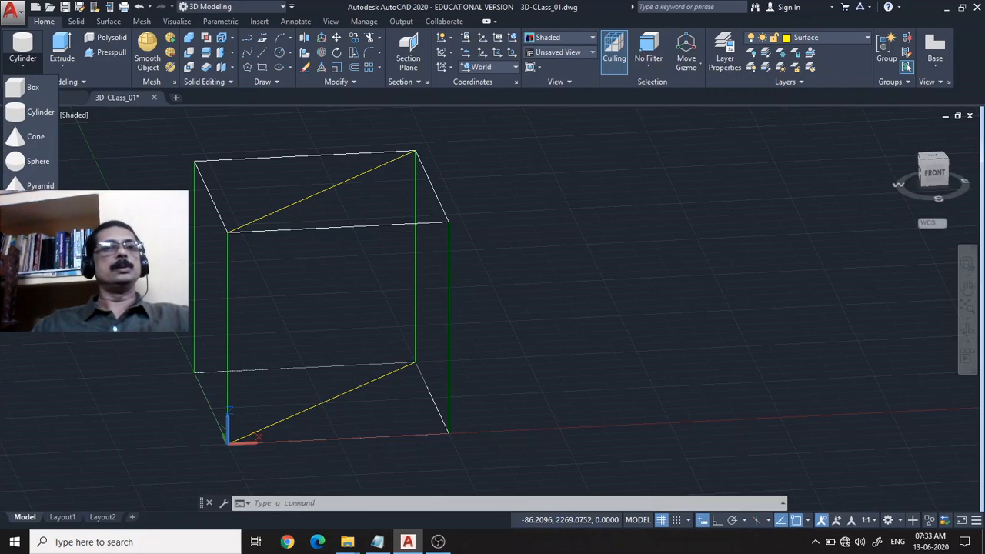
pyautogui.press('Escape')
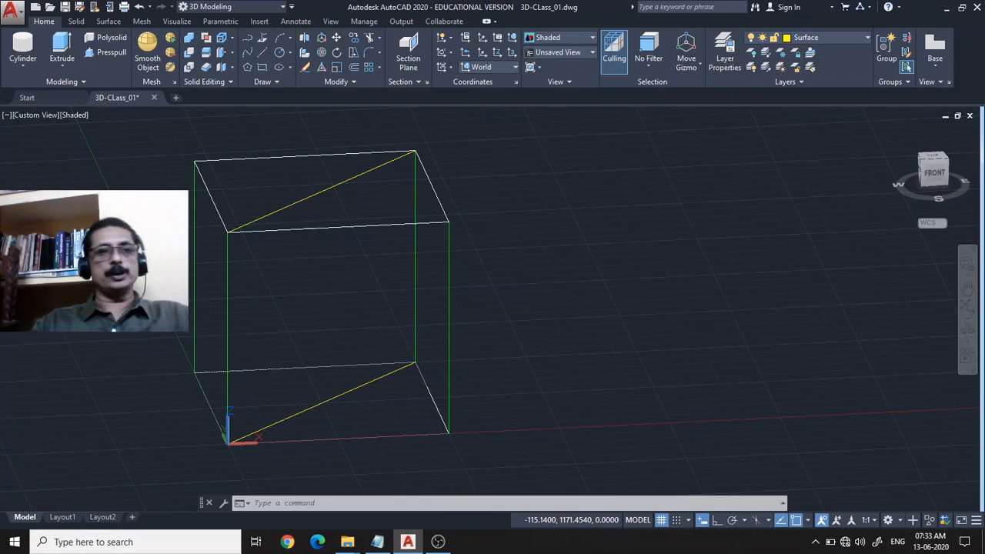
# Align the UCS to the wireframe's vertical diagonal plane with three corner points, X along the bottom diagonal and Y upward, and turn off the grid.
pyautogui.click(517, 52)
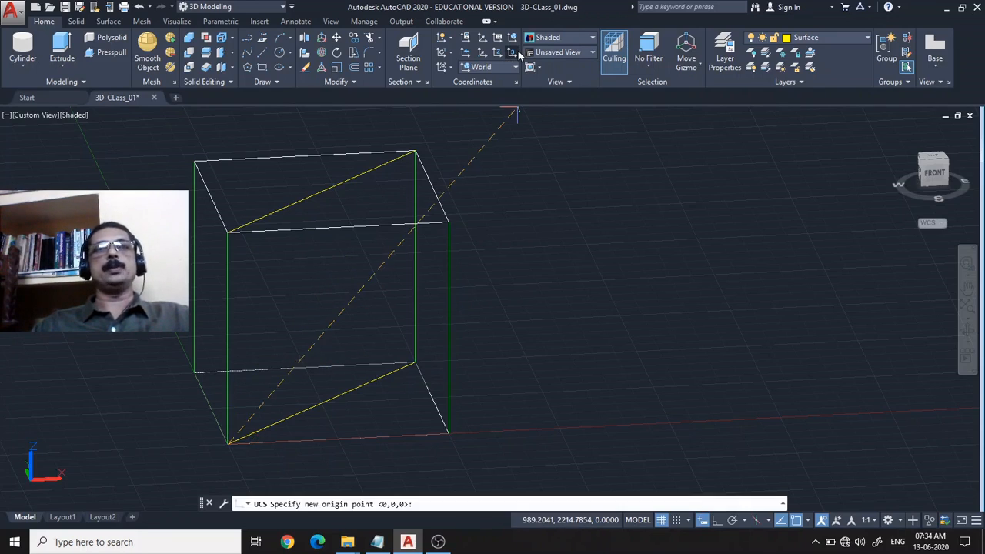
pyautogui.click(226, 442)
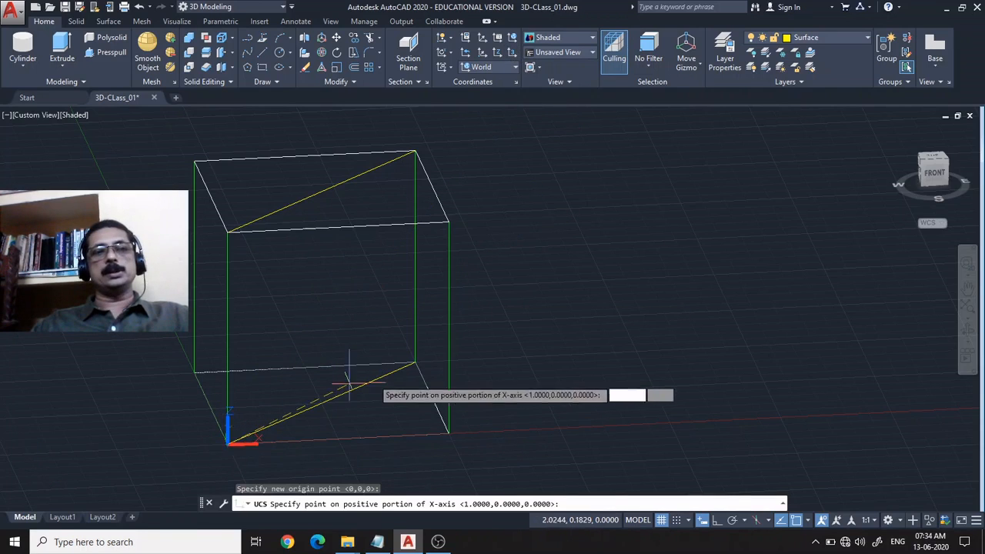
pyautogui.click(415, 363)
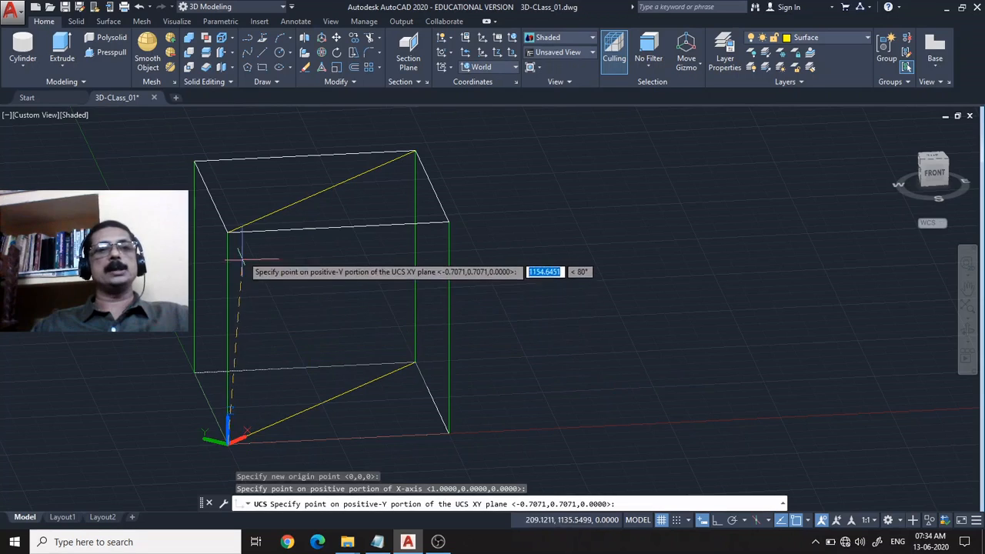
pyautogui.click(229, 230)
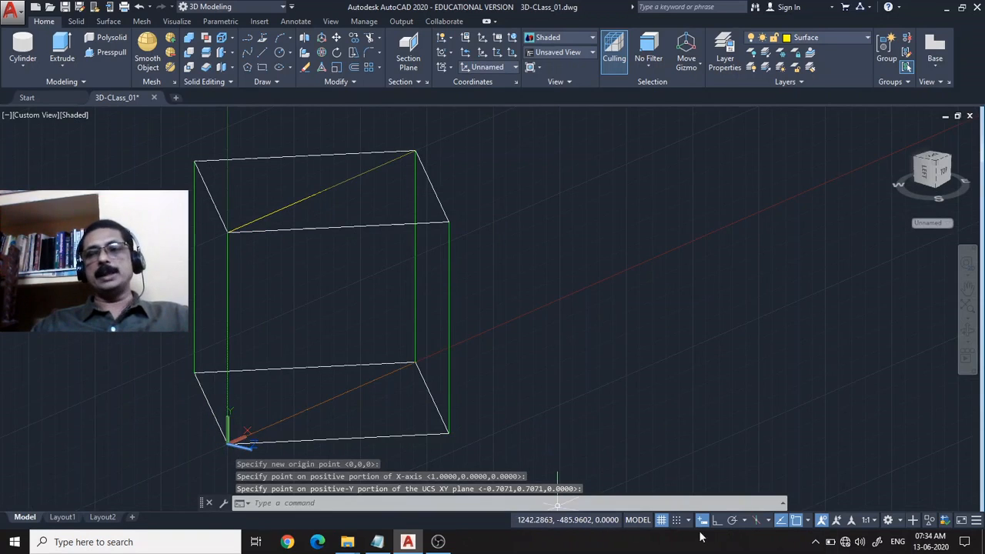
pyautogui.click(661, 520)
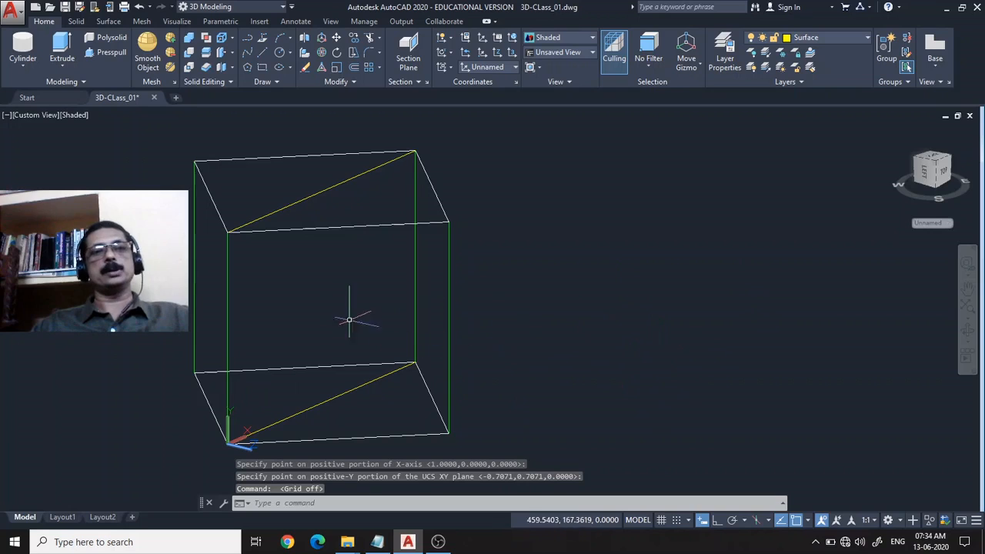
# Draw a long solid cylinder with its base on the wireframe's diagonal plane, extending outward beyond the wireframe.
pyautogui.moveTo(539, 297)
pyautogui.mouseDown(button='middle')
pyautogui.moveTo(567, 272)
pyautogui.moveTo(639, 262)
pyautogui.mouseUp(button='middle')
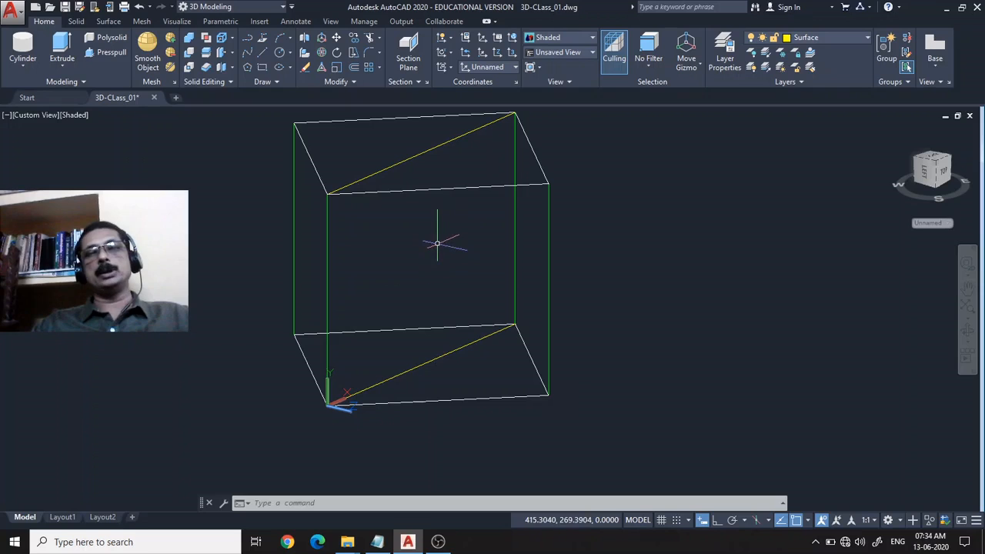
pyautogui.click(23, 54)
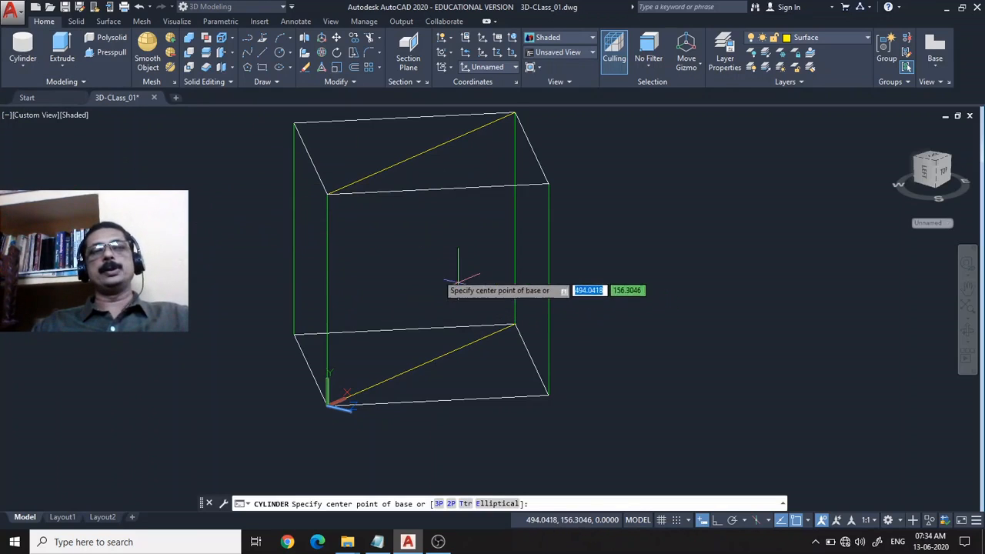
pyautogui.click(415, 258)
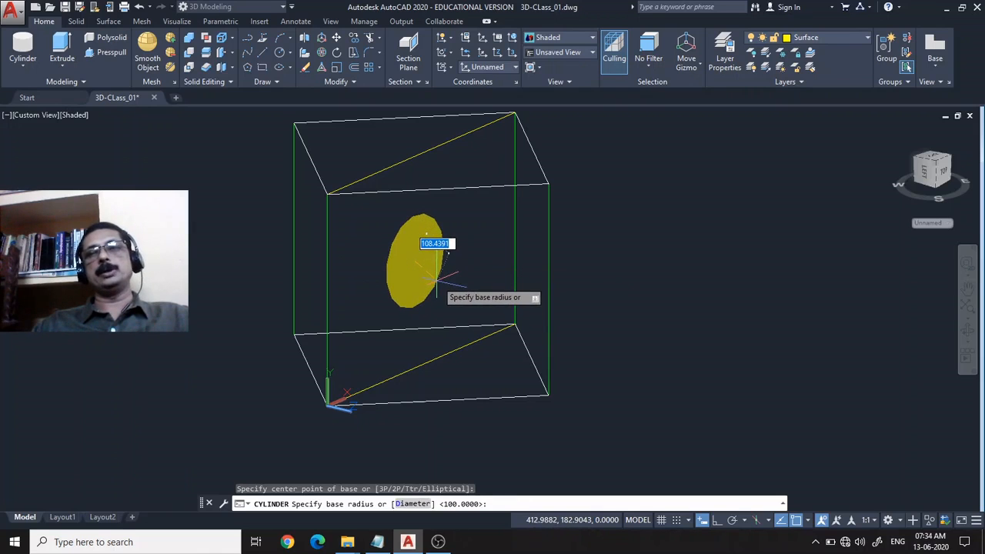
pyautogui.click(440, 278)
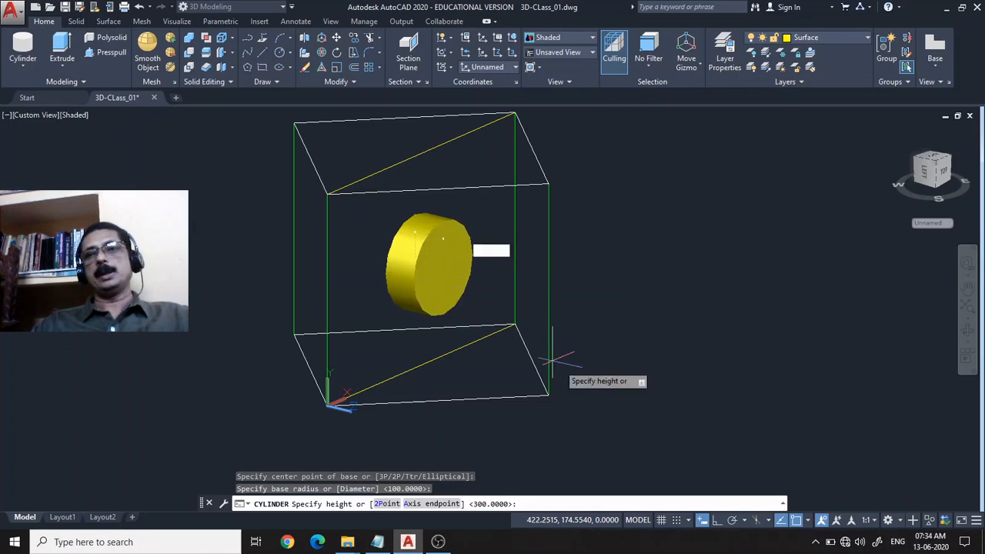
pyautogui.click(674, 432)
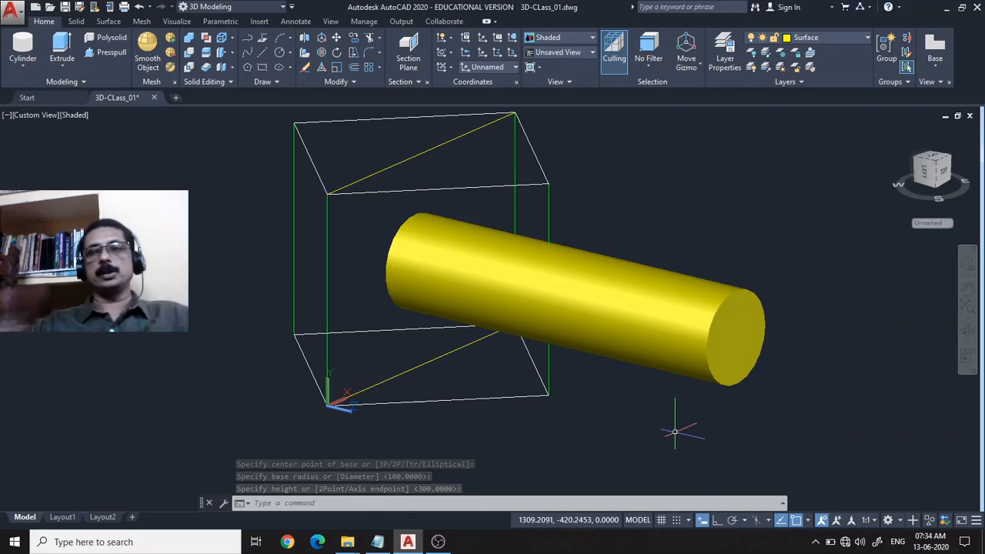
# Delete the cylinder projecting from the wireframe's diagonal plane.
pyautogui.scroll(-1, 689, 431)
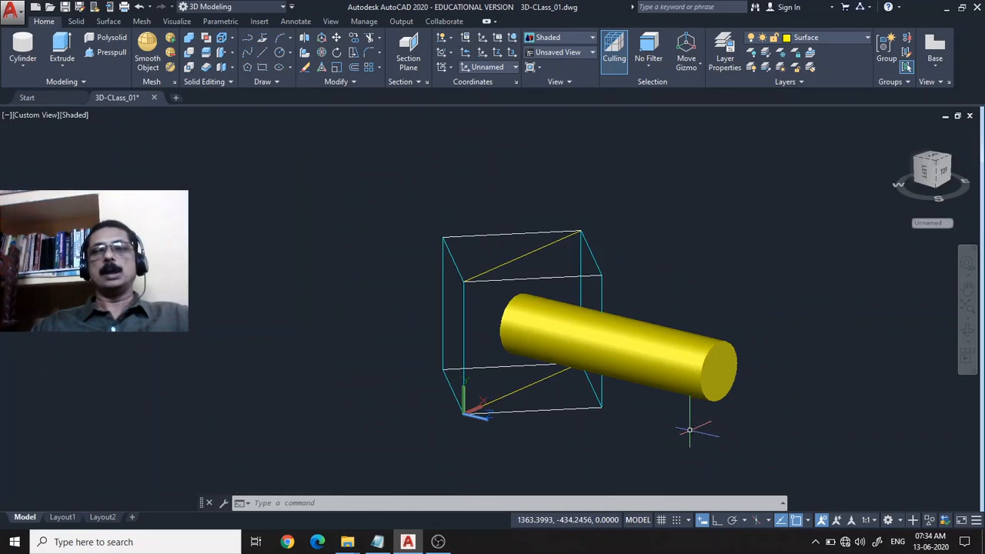
pyautogui.moveTo(785, 336); pyautogui.dragTo(634, 351, button='middle')
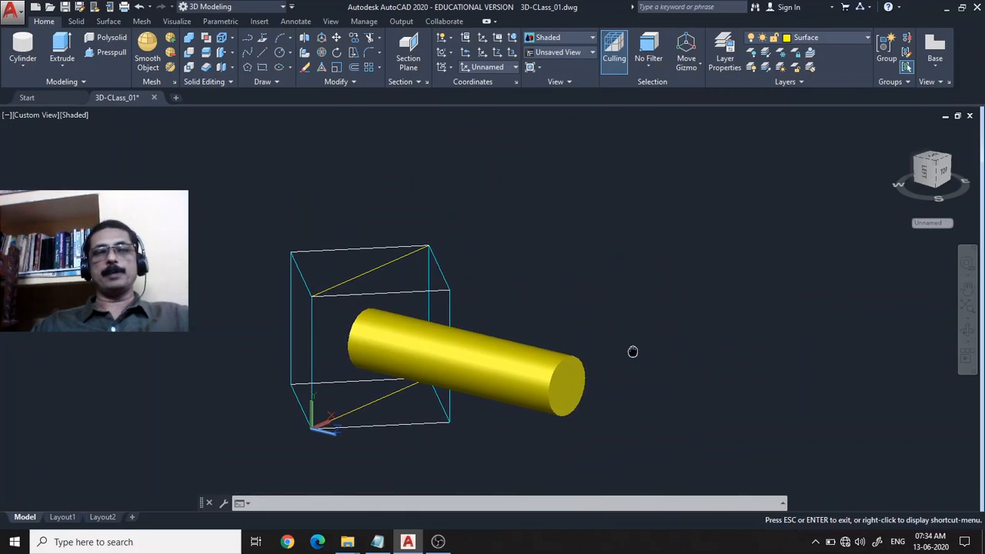
pyautogui.click(492, 378)
pyautogui.press('Delete')
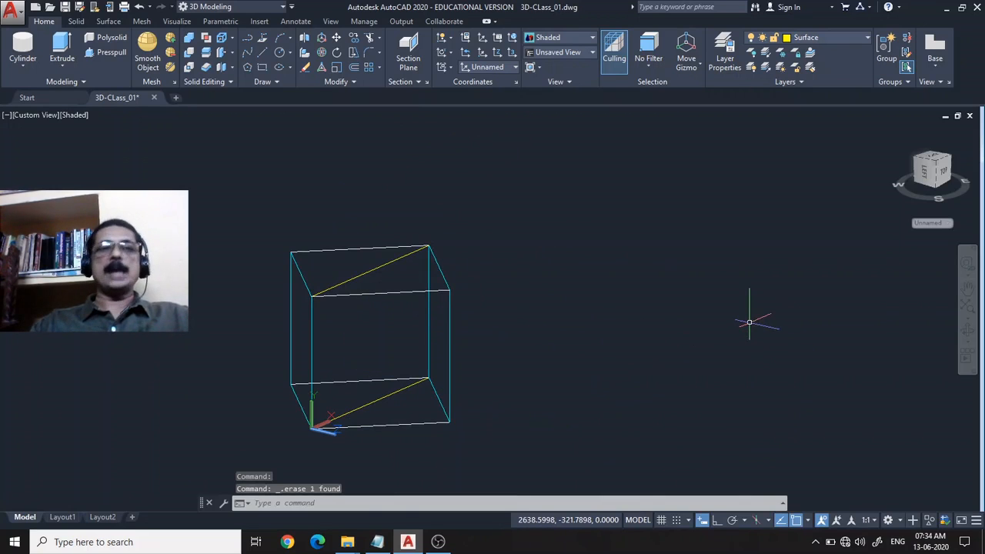
pyautogui.scroll(3, 651, 359)
pyautogui.scroll(-4, 739, 308)
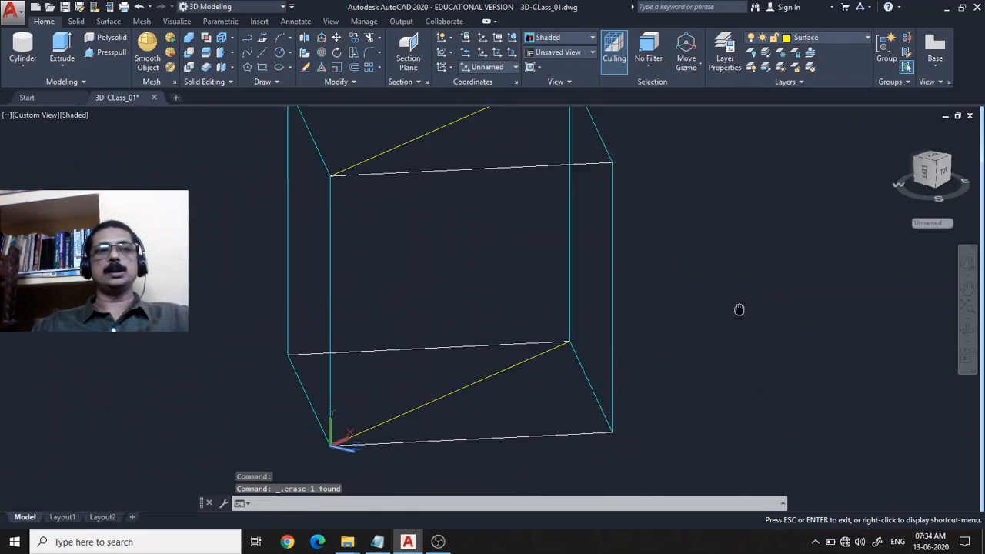
pyautogui.moveTo(739, 308); pyautogui.dragTo(646, 326, button='middle')
pyautogui.scroll(-2, 740, 327)
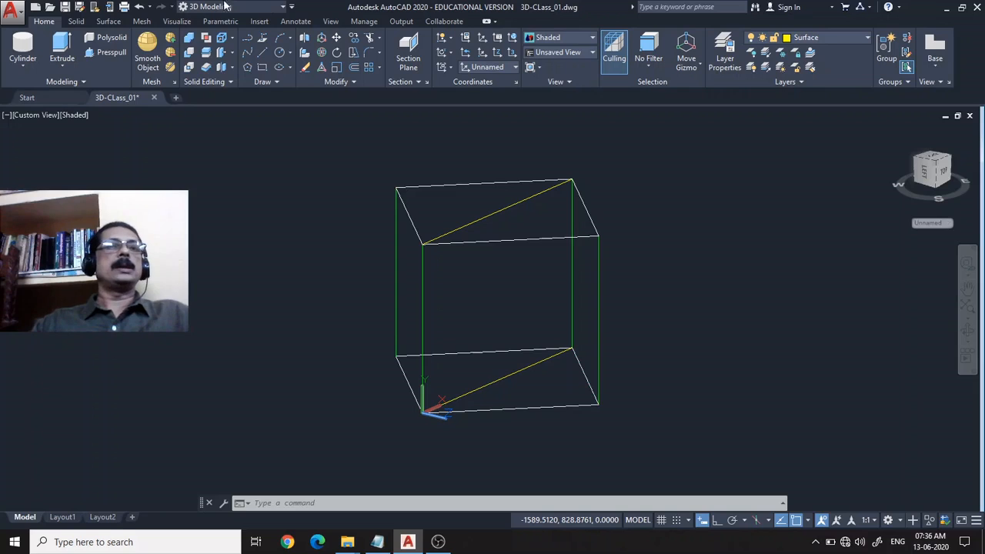
pyautogui.click(61, 66)
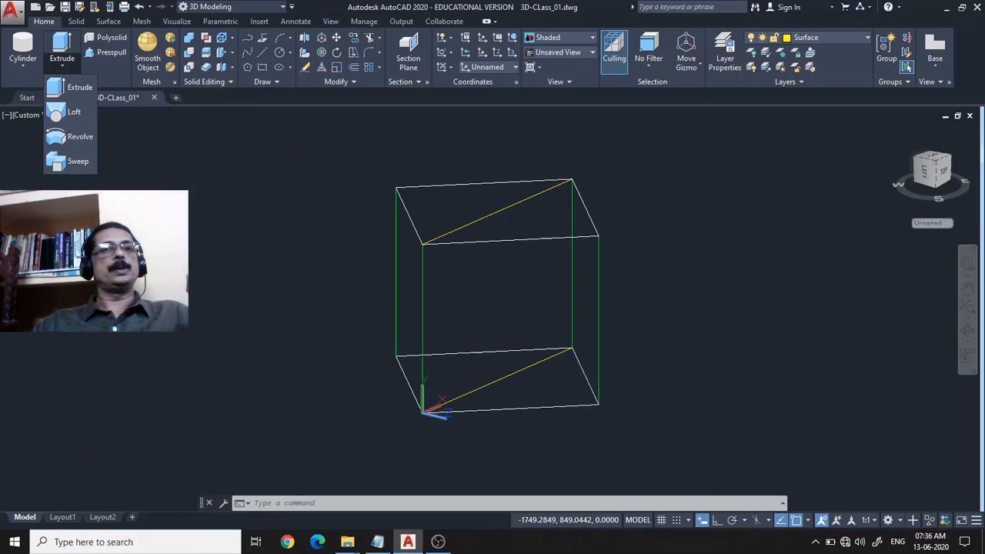
# Switch to the AutoCAD_Notes file in Notepad and add the heading "Part - 30 Moving to 3D" below Part 29, based on a copy of its heading.
pyautogui.click(375, 542)
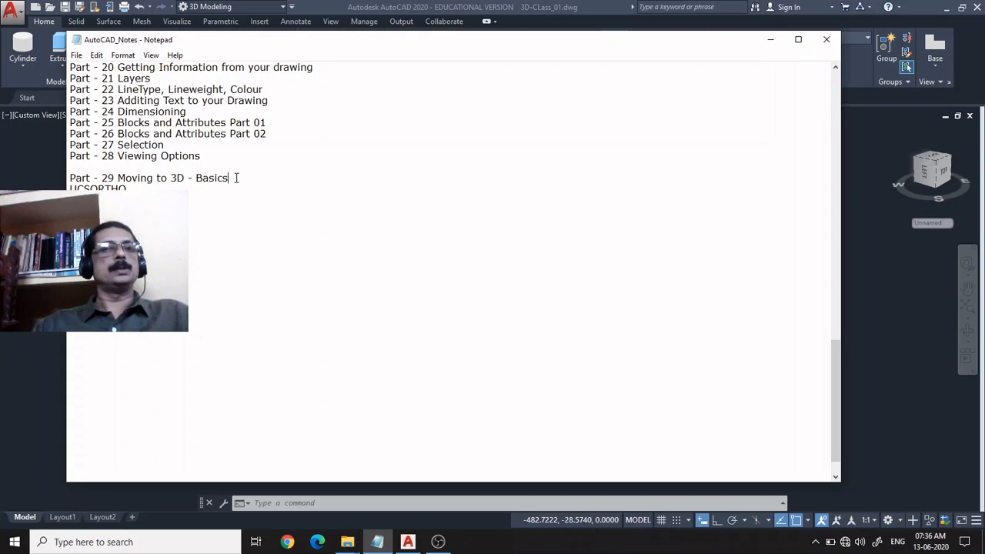
pyautogui.moveTo(237, 178); pyautogui.dragTo(52, 176)
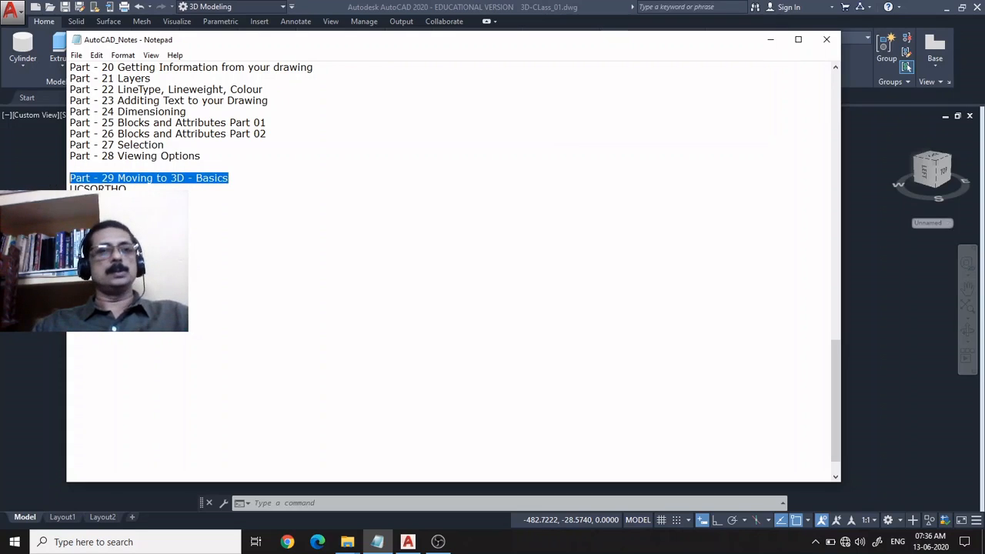
pyautogui.click(127, 223)
pyautogui.hotkey('ctrl', 'v')
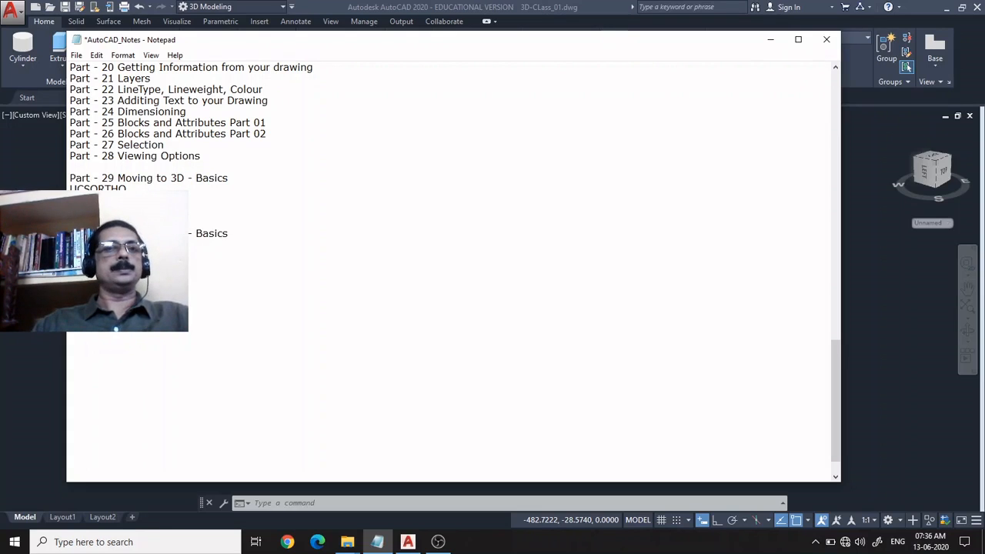
pyautogui.moveTo(218, 231); pyautogui.dragTo(184, 233)
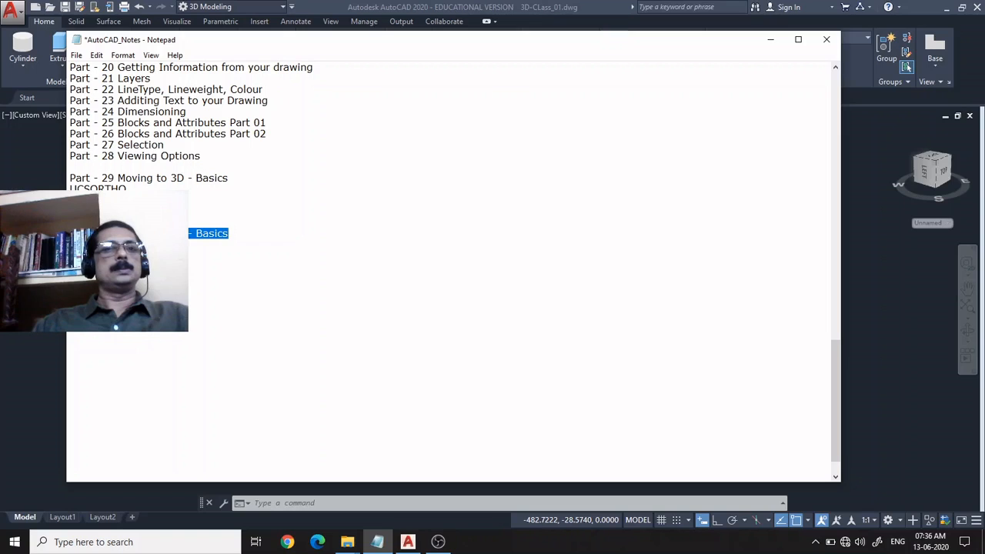
pyautogui.press('Delete')
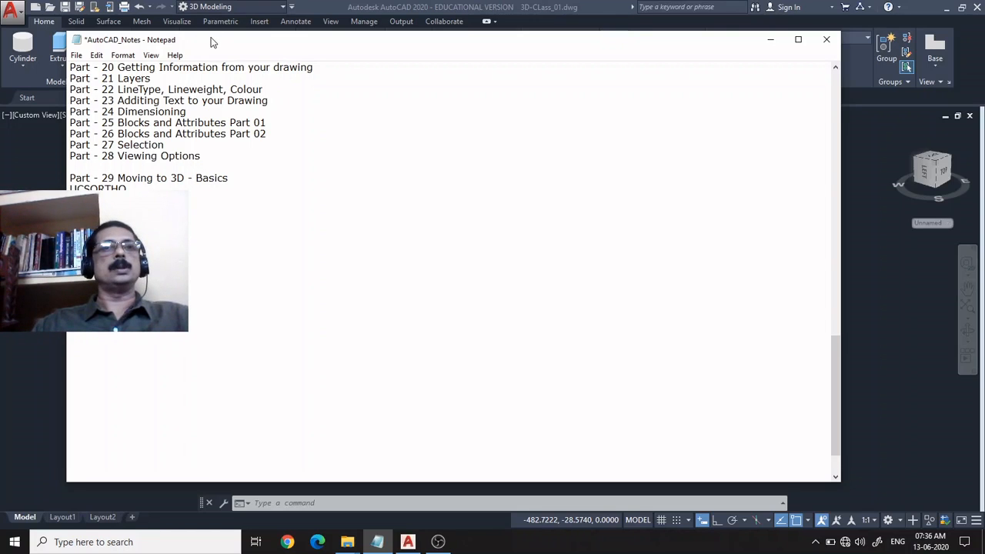
# List Extrude, Revolve and Sweep on separate lines under the Part 30 heading and enlarge the notes text.
pyautogui.moveTo(213, 43); pyautogui.dragTo(497, 50)
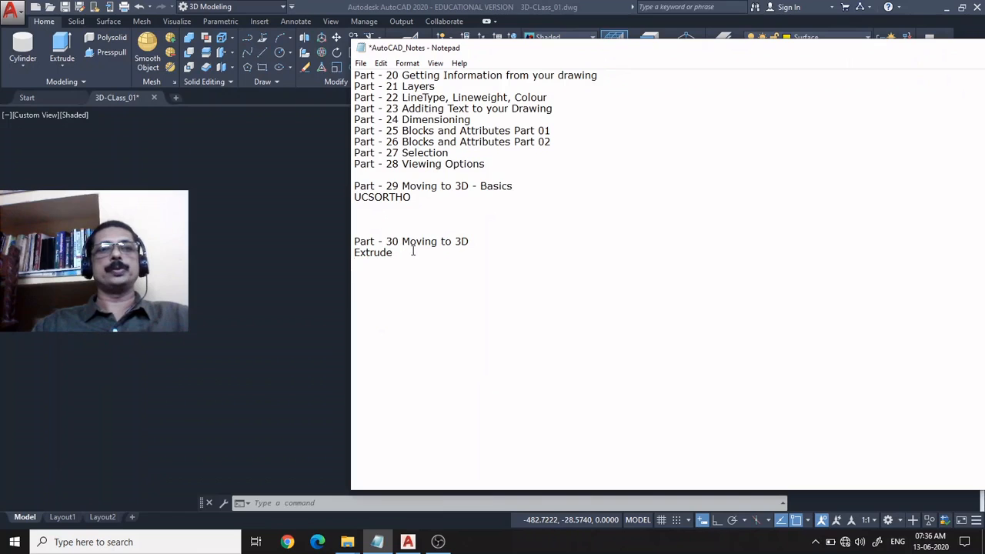
pyautogui.press('Return')
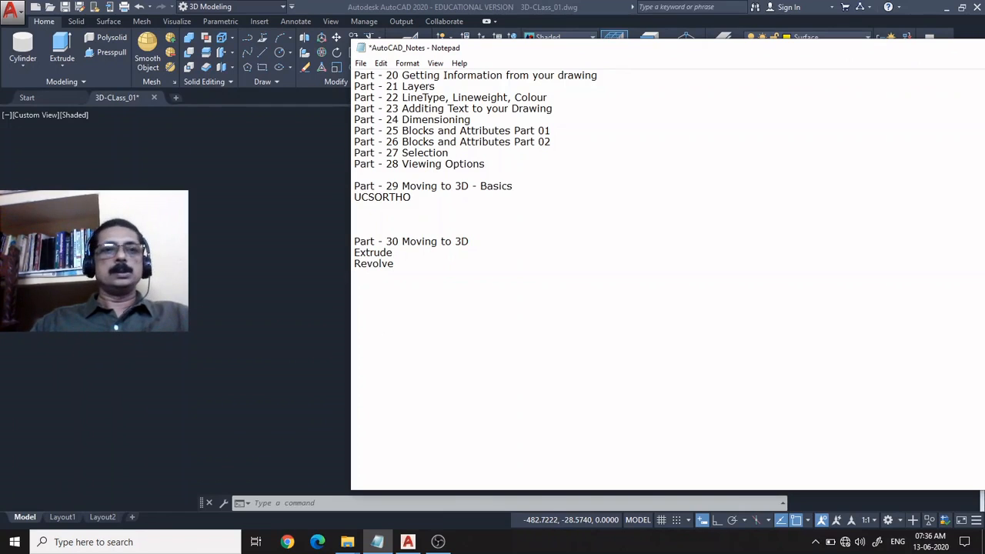
pyautogui.press('Return')
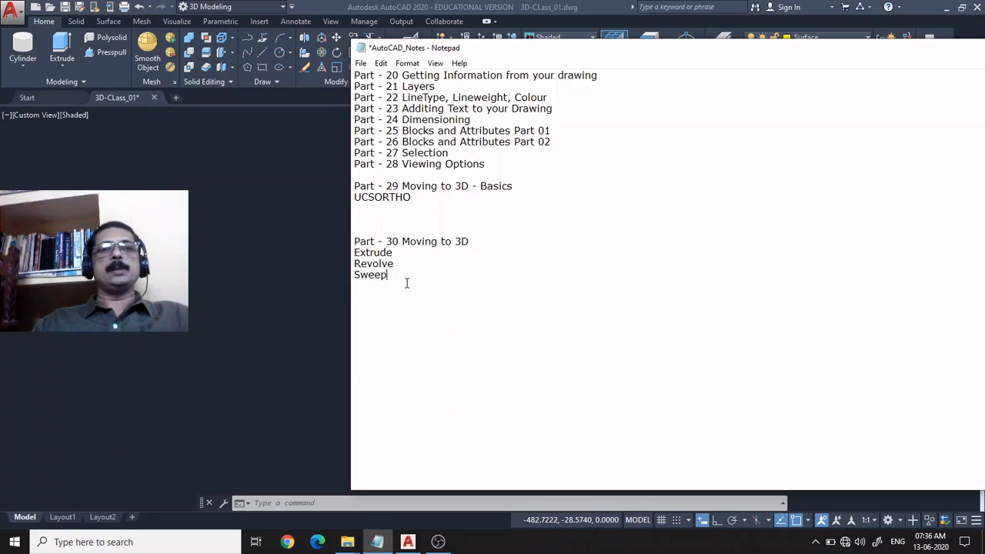
pyautogui.scroll(1, 406, 283)
pyautogui.scroll(-1, 407, 283)
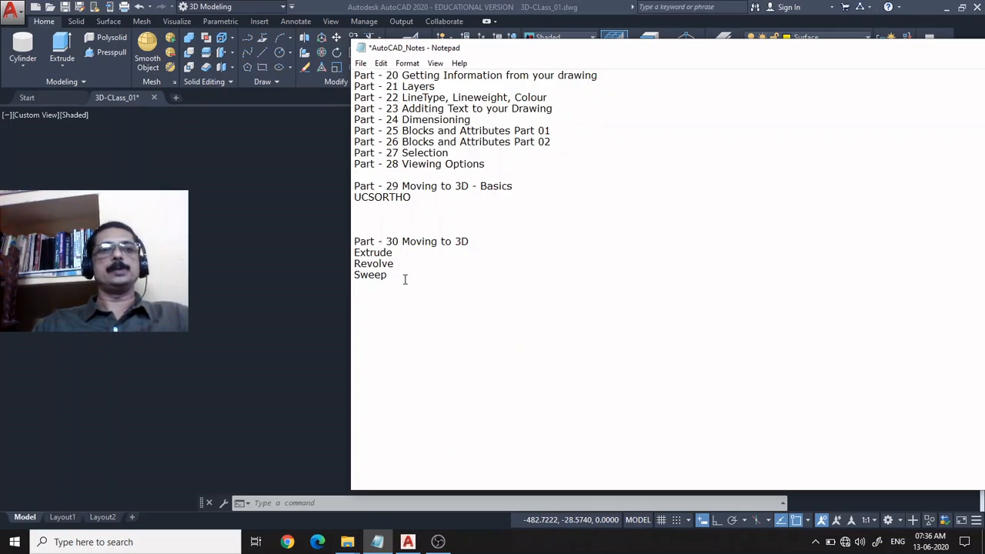
pyautogui.keyDown('ctrl'); pyautogui.scroll(4, 405, 279); pyautogui.keyUp('ctrl')
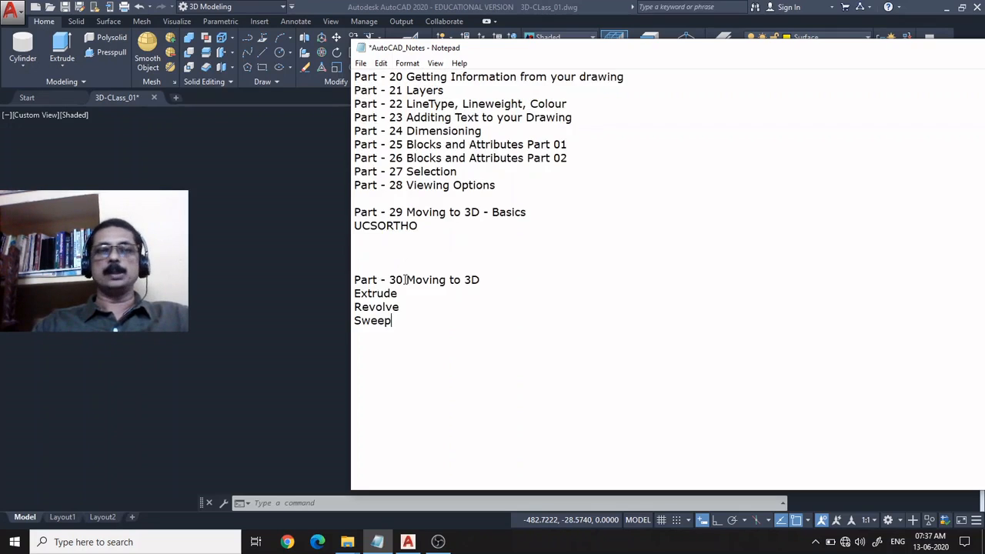
pyautogui.scroll(-4, 543, 411)
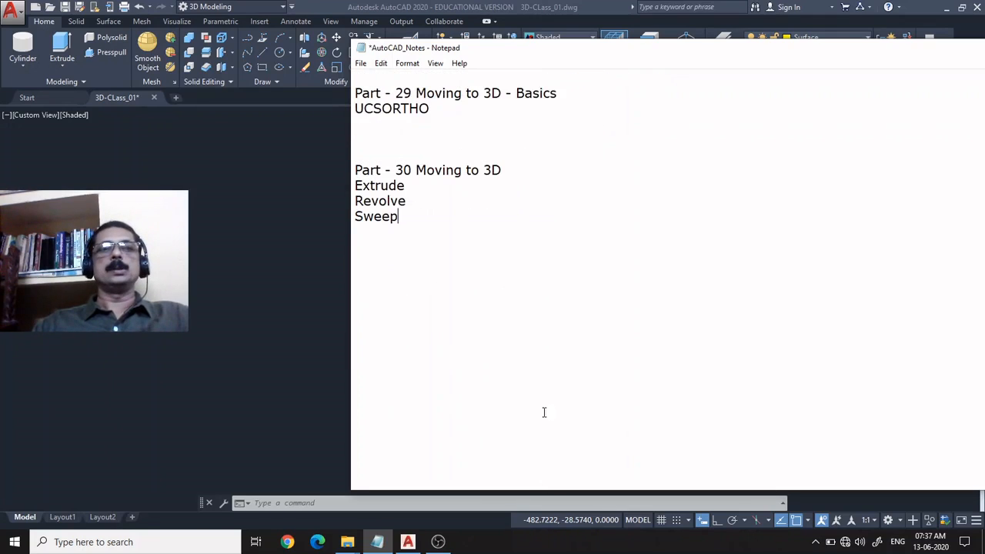
pyautogui.keyDown('ctrl'); pyautogui.scroll(3, 560, 351); pyautogui.keyUp('ctrl')
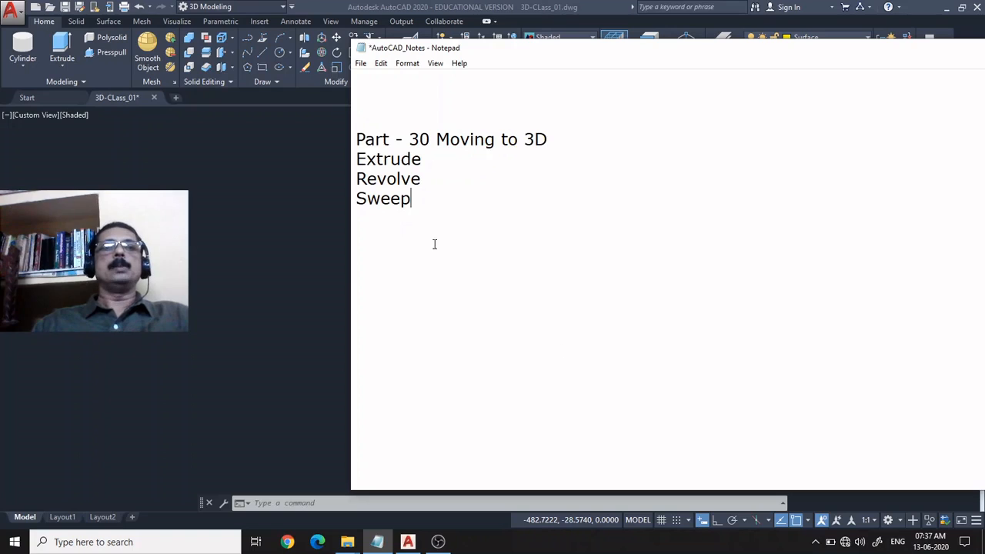
# Add Loft below Sweep in the Part 30 list and return to the AutoCAD drawing.
pyautogui.moveTo(427, 199); pyautogui.dragTo(353, 157)
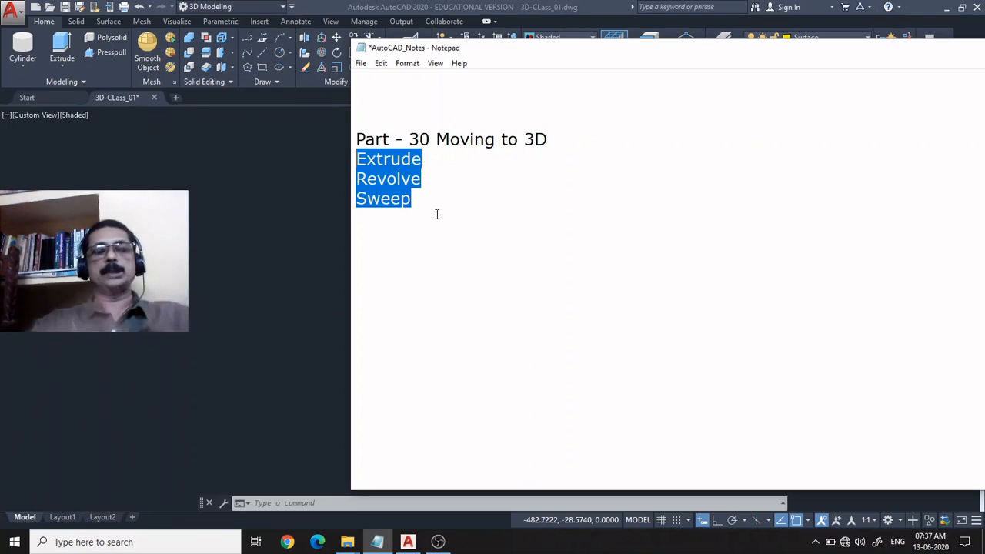
pyautogui.click(449, 203)
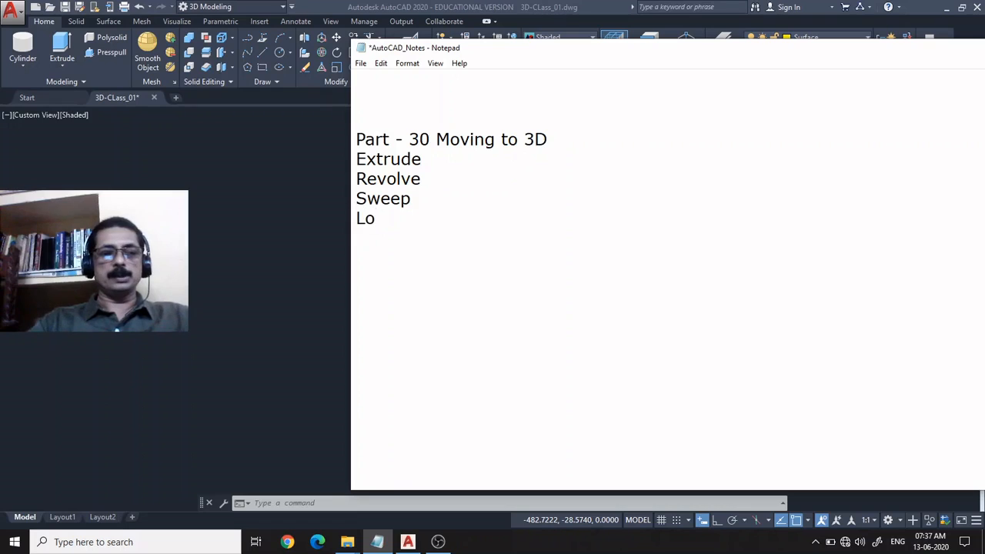
pyautogui.moveTo(413, 199); pyautogui.dragTo(355, 159)
pyautogui.click(424, 207)
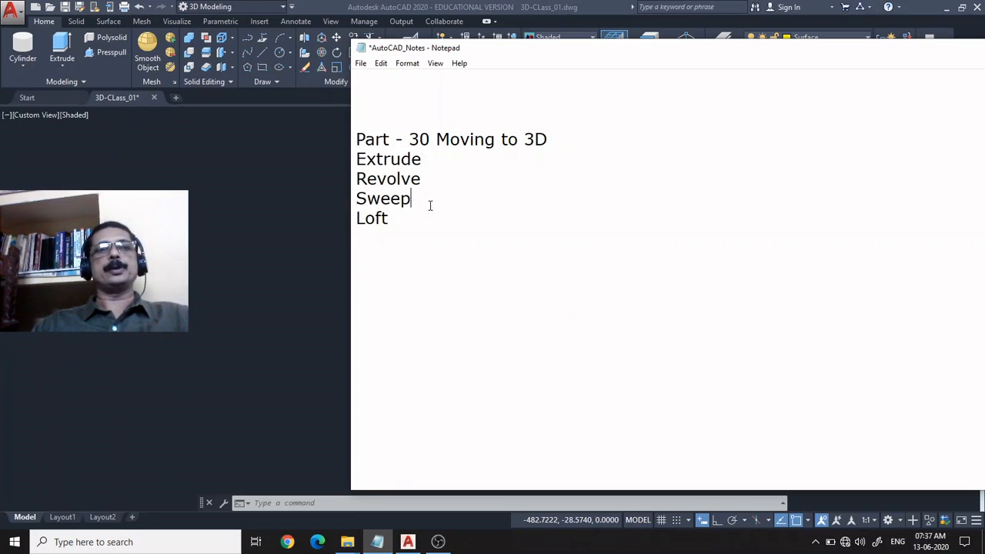
pyautogui.moveTo(428, 205); pyautogui.dragTo(331, 157)
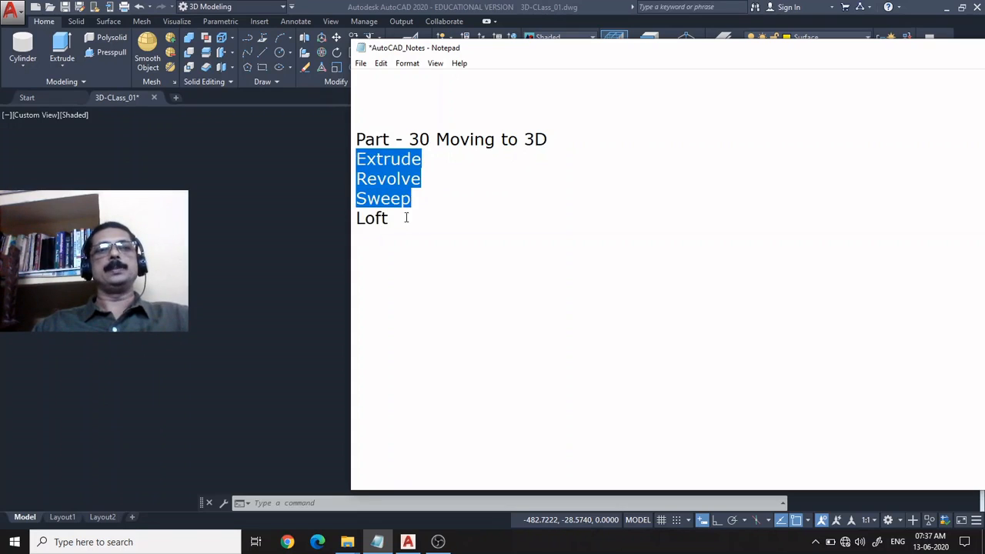
pyautogui.click(418, 220)
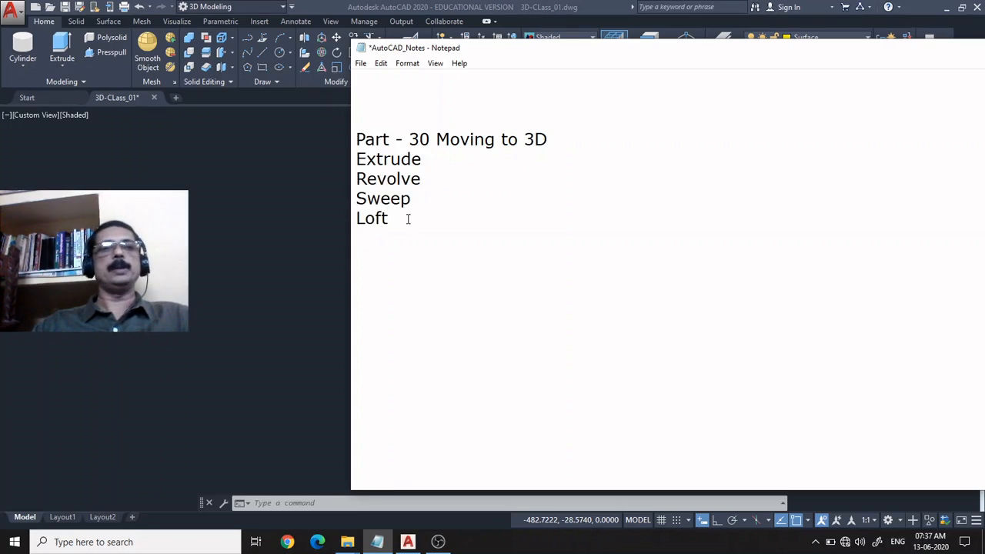
pyautogui.moveTo(408, 218); pyautogui.dragTo(340, 165)
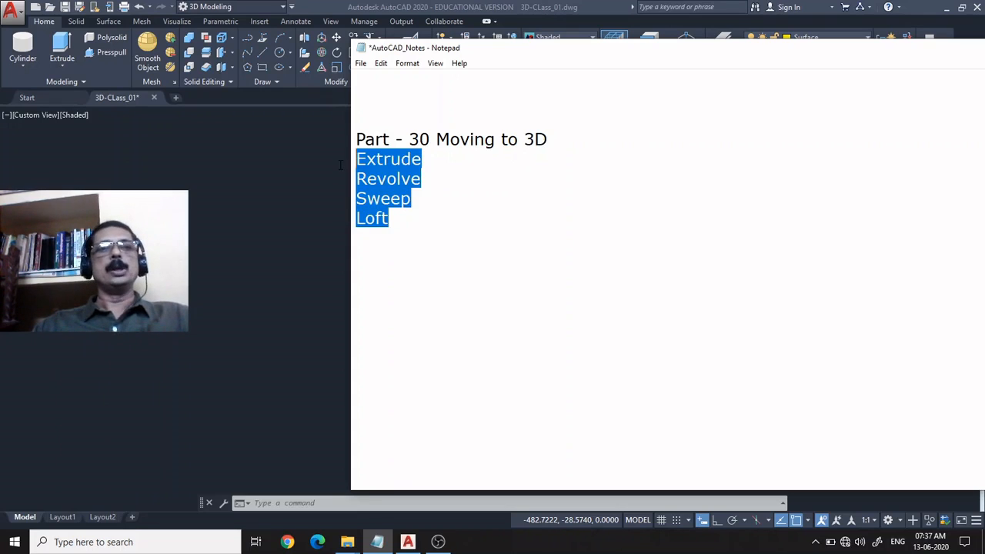
pyautogui.click(421, 218)
pyautogui.moveTo(744, 62); pyautogui.dragTo(657, 78)
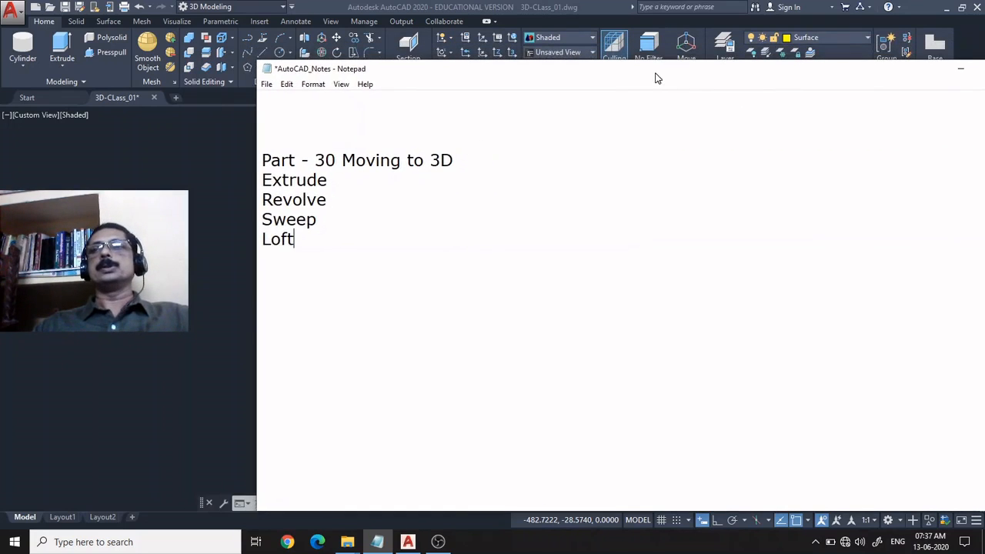
pyautogui.click(960, 69)
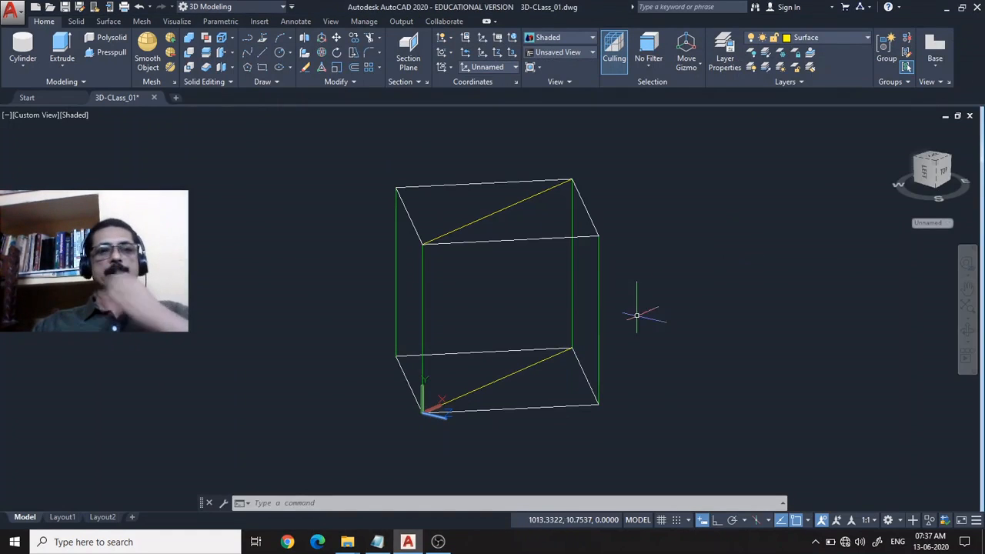
# Reset the UCS to the World coordinate system.
pyautogui.scroll(1, 624, 321)
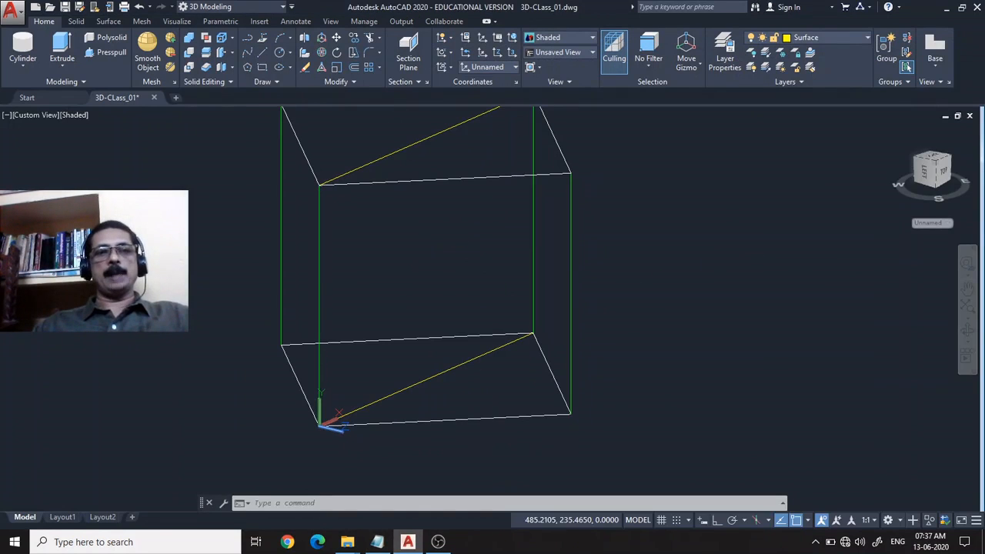
pyautogui.moveTo(460, 282)
pyautogui.mouseDown(button='middle')
pyautogui.moveTo(469, 267)
pyautogui.moveTo(451, 292)
pyautogui.mouseUp(button='middle')
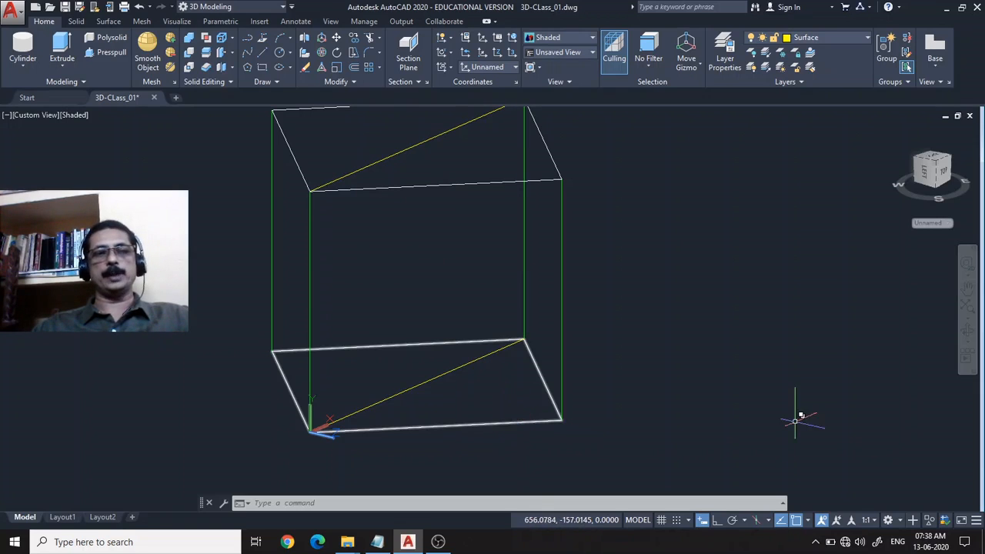
pyautogui.write('uc')
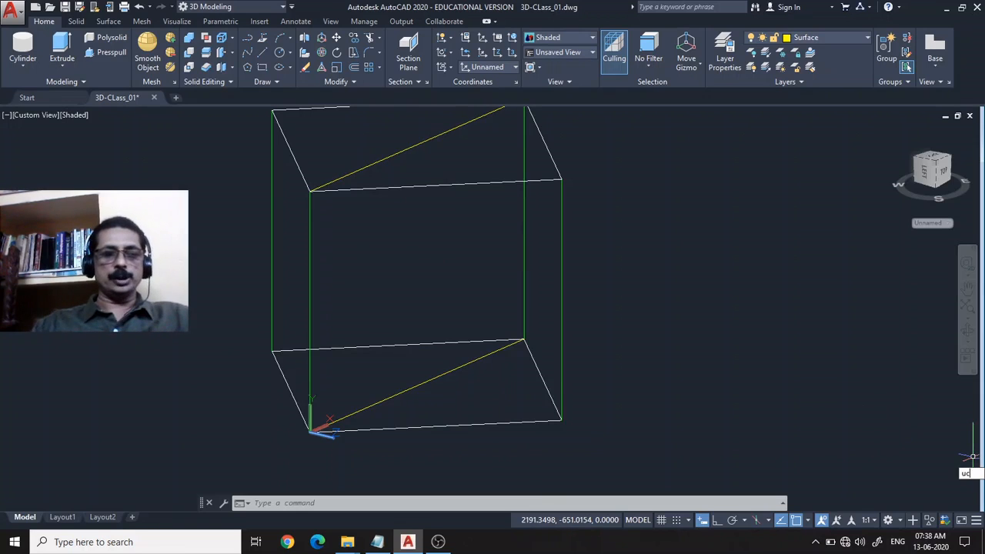
pyautogui.write('s')
pyautogui.press('Return')
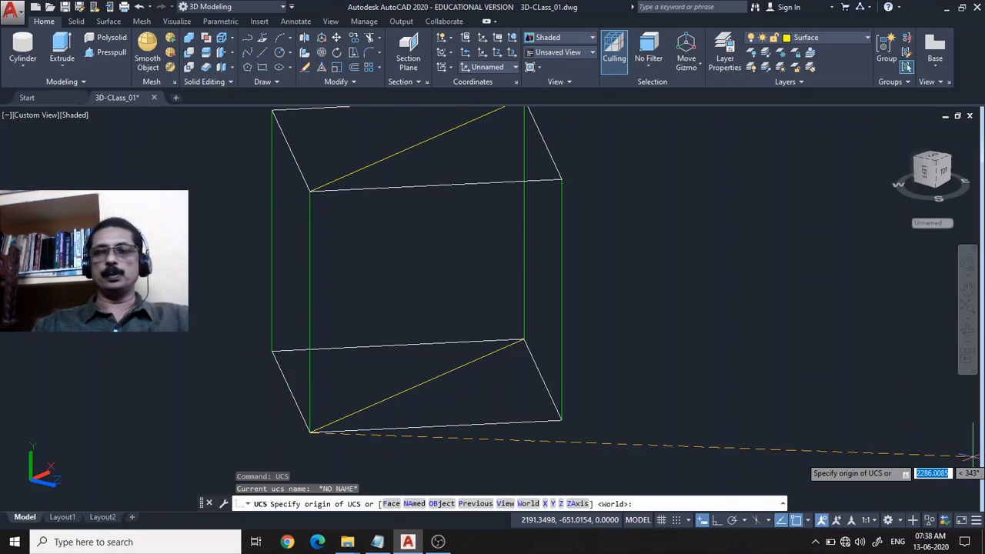
pyautogui.write('w')
pyautogui.press('Return')
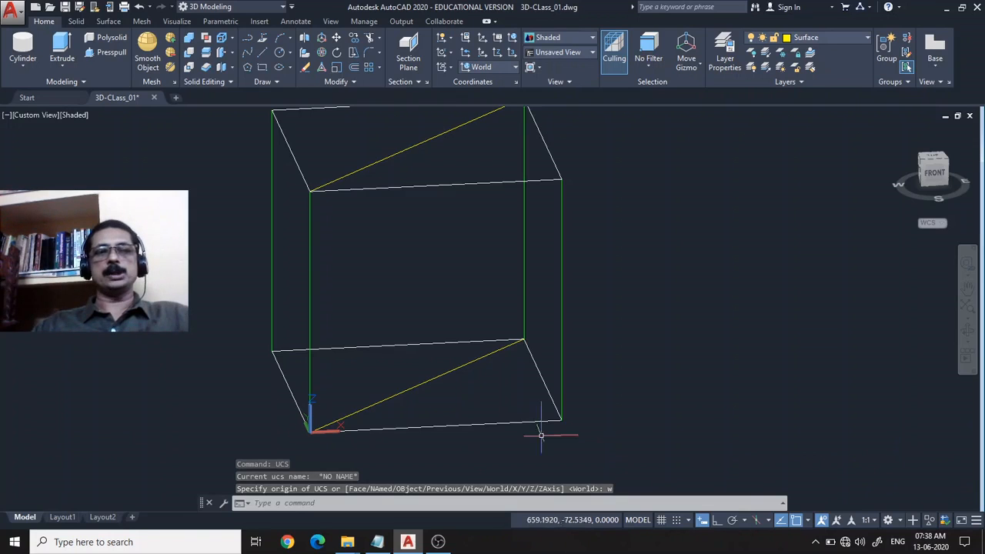
# Draw a circle on the World XY plane beside the wireframe box, on its positive X side.
pyautogui.scroll(2, 603, 369)
pyautogui.moveTo(603, 369); pyautogui.dragTo(720, 300, button='middle')
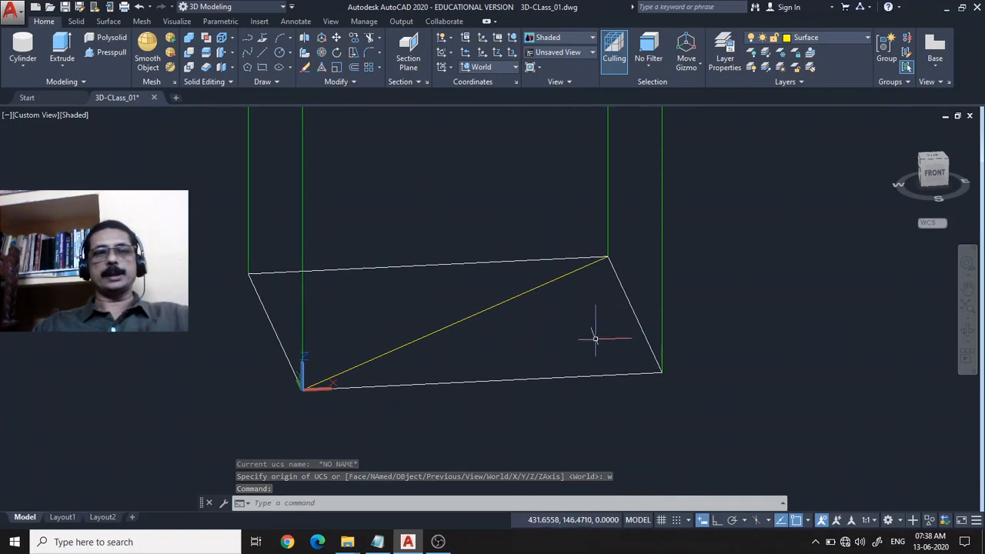
pyautogui.scroll(-1, 562, 310)
pyautogui.scroll(-3, 681, 277)
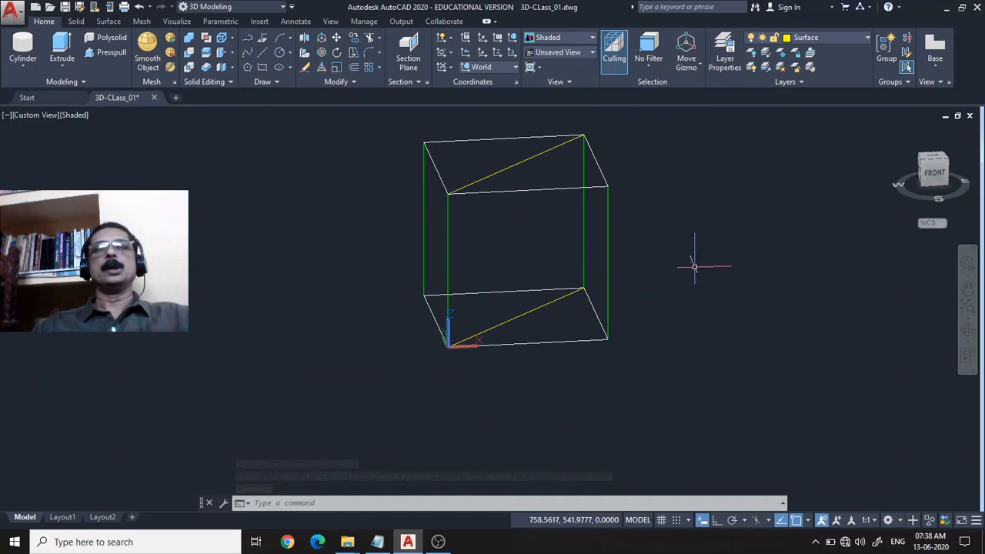
pyautogui.moveTo(693, 263); pyautogui.dragTo(576, 308, button='middle')
pyautogui.scroll(2, 567, 330)
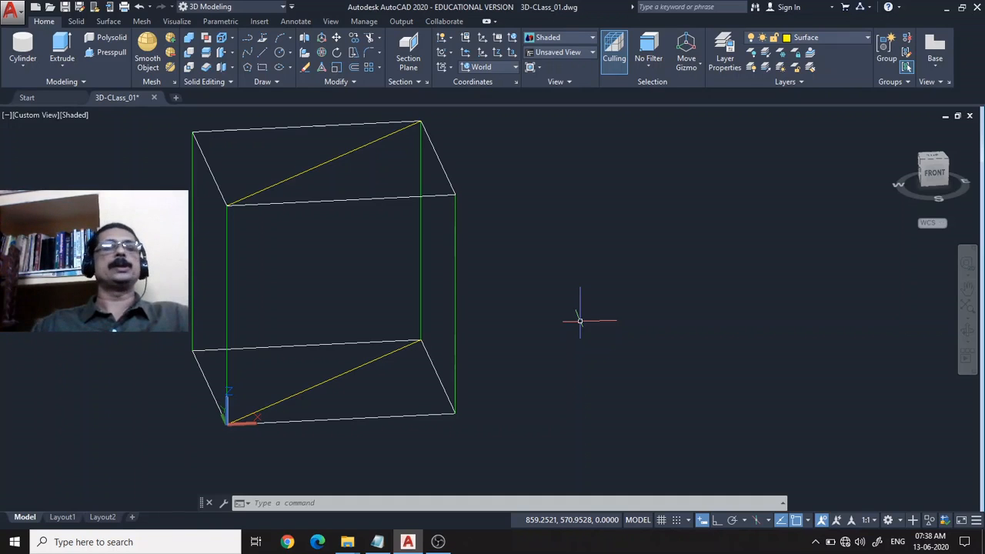
pyautogui.click(280, 52)
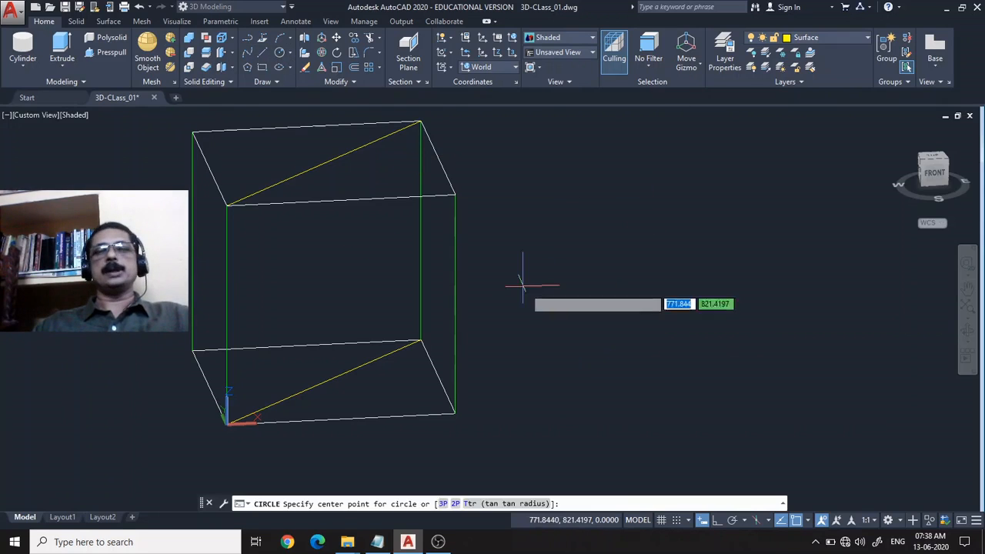
pyautogui.click(610, 377)
pyautogui.click(695, 378)
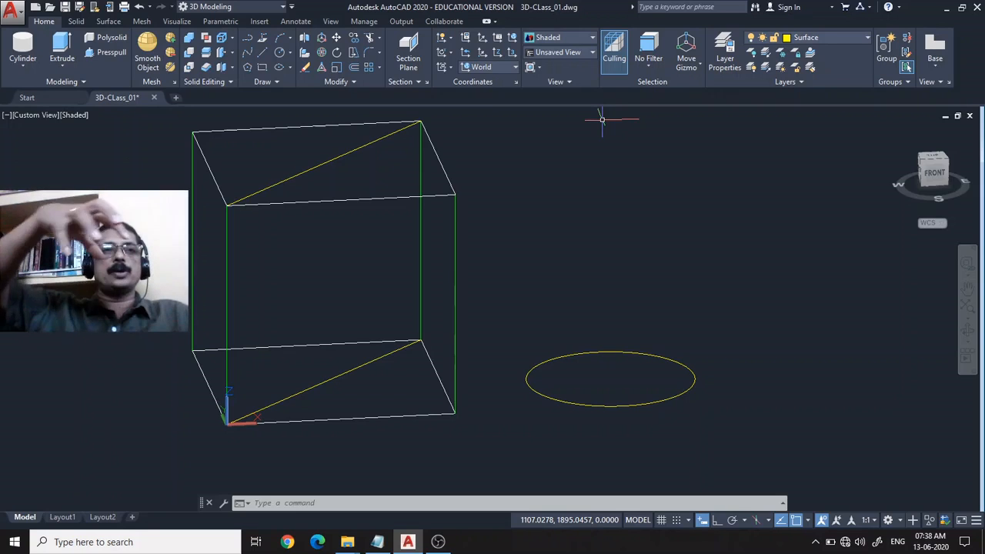
# Extrude the circle beside the wireframe upward into a solid with a height of 300.
pyautogui.click(63, 50)
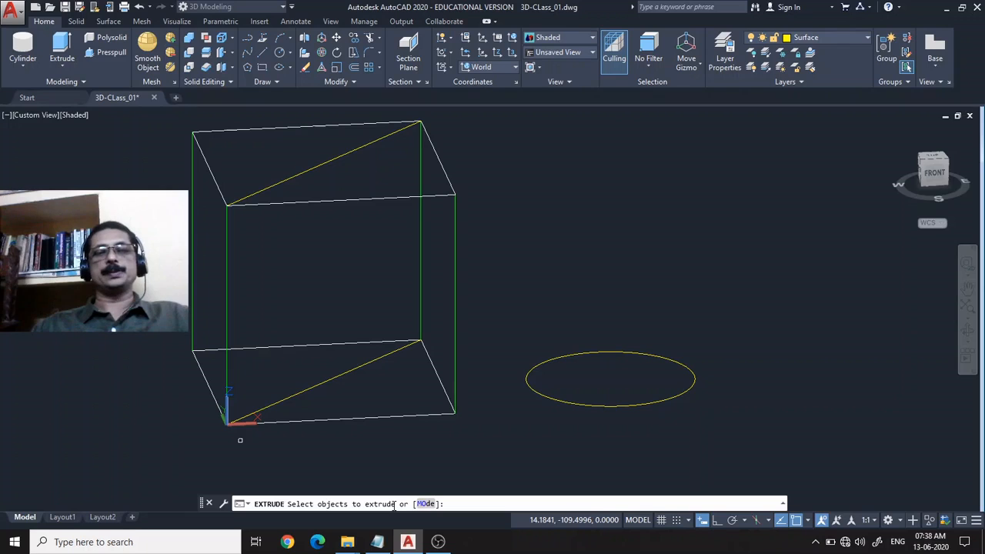
pyautogui.click(600, 405)
pyautogui.press('Return')
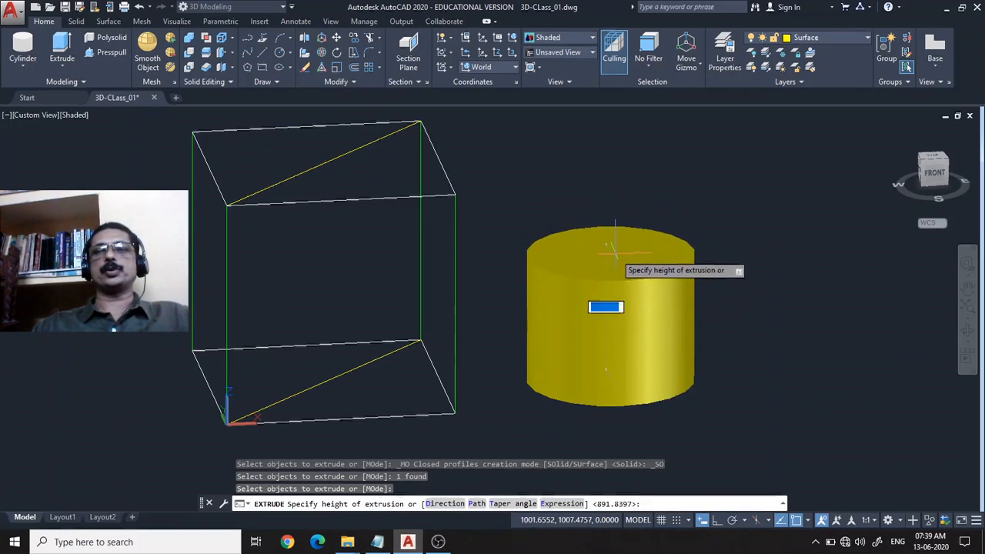
pyautogui.write('300')
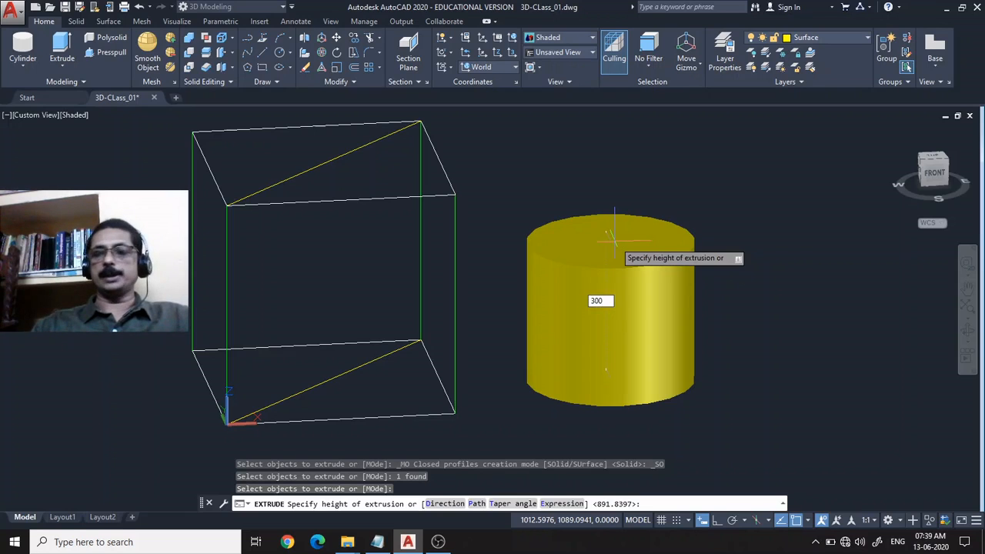
pyautogui.press('Return')
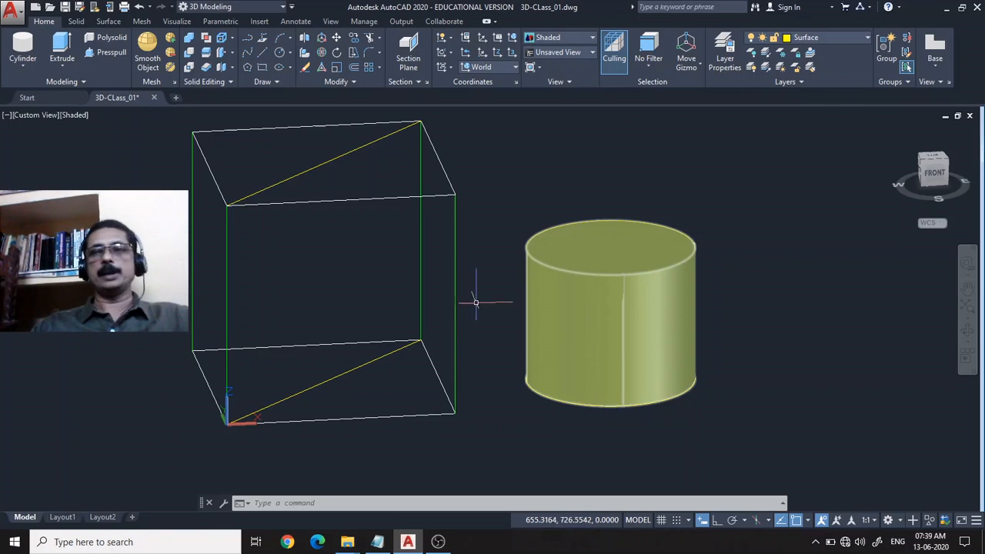
# Erase the extruded cylinder and its source circle beside the wireframe box.
pyautogui.click(644, 279)
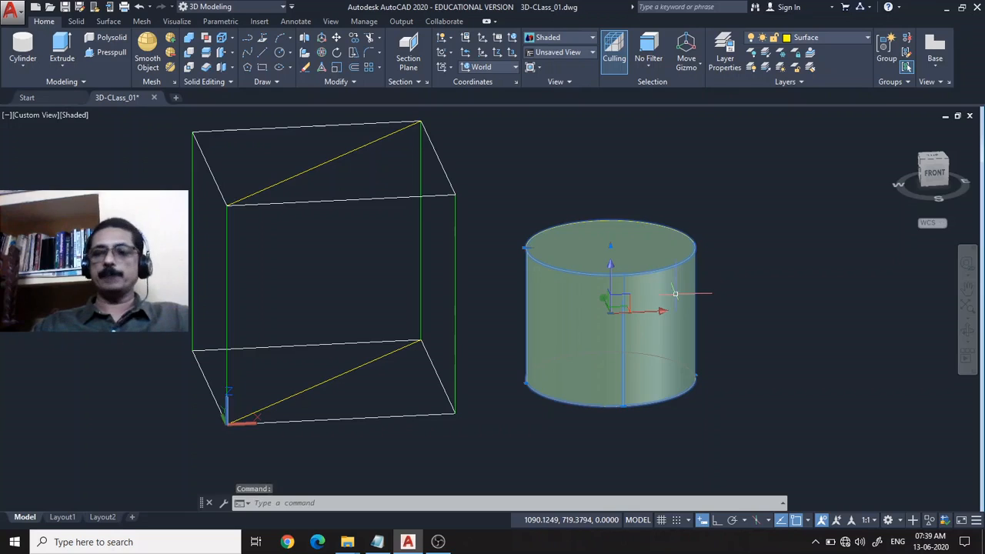
pyautogui.press('Delete')
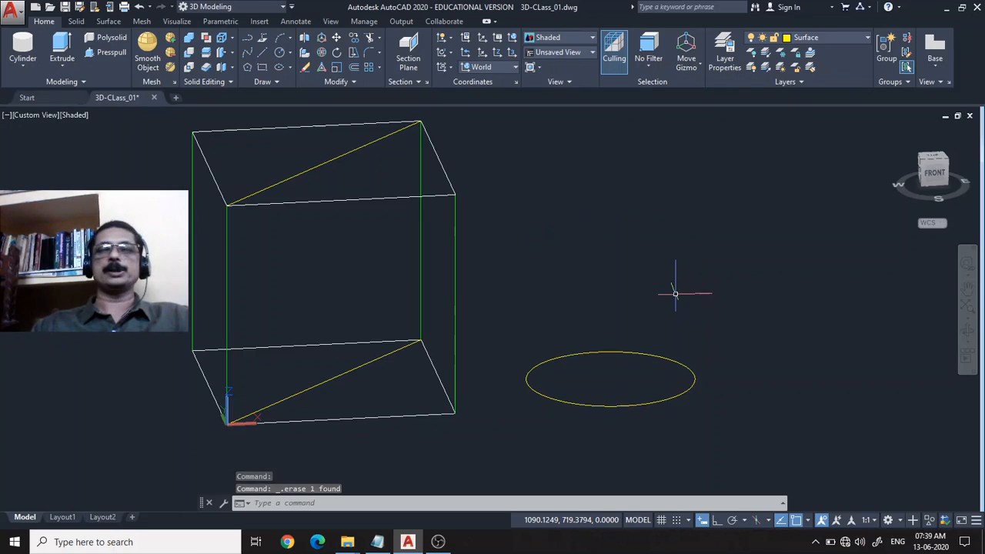
pyautogui.click(689, 387)
pyautogui.press('Delete')
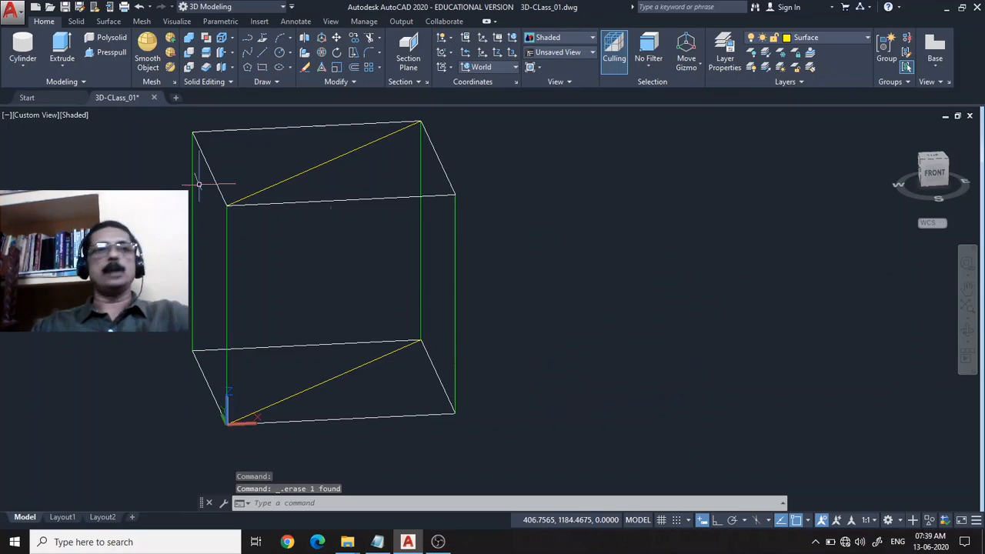
# Draw a closed five-sided polyline with an inward notch on the XY plane, on the positive X side of the wireframe box.
pyautogui.click(247, 38)
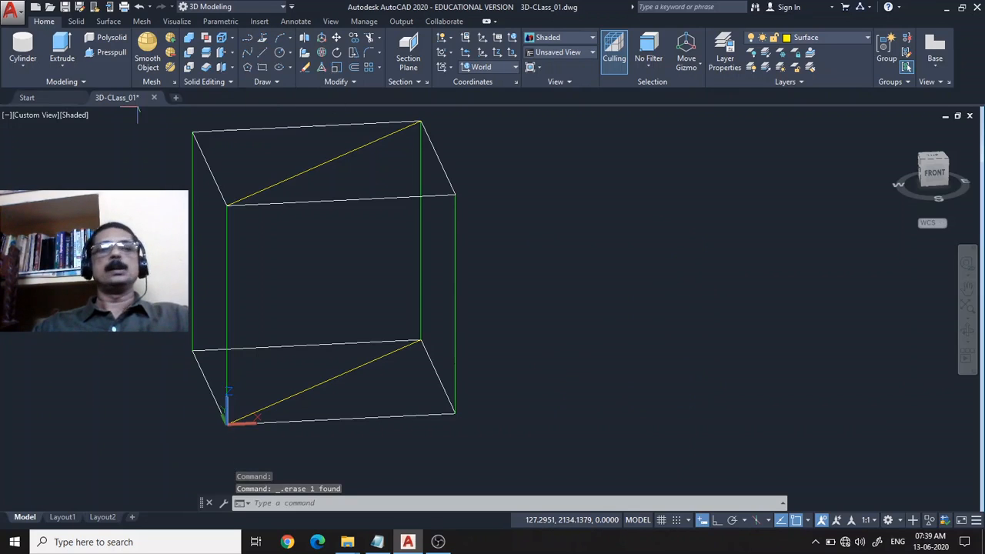
pyautogui.click(538, 366)
pyautogui.click(631, 163)
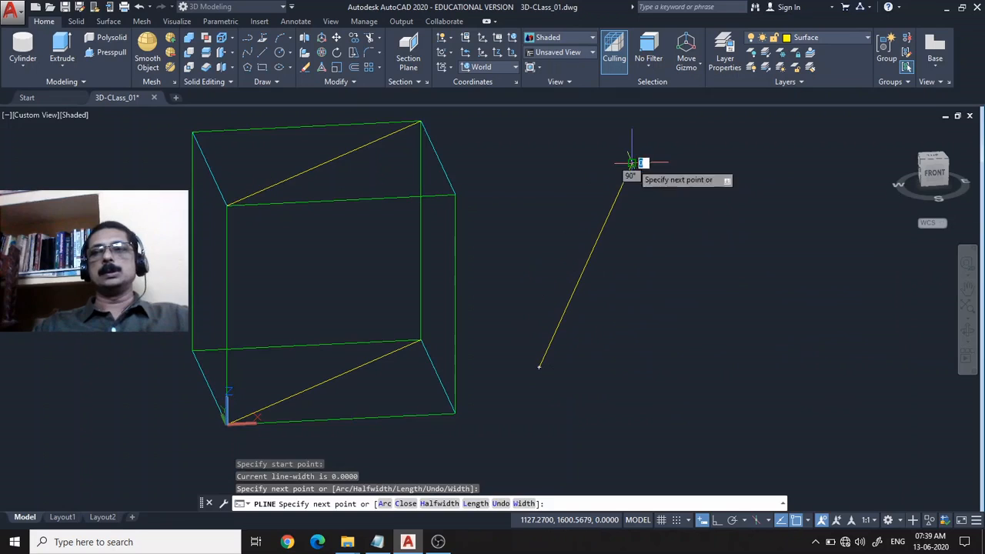
pyautogui.click(789, 237)
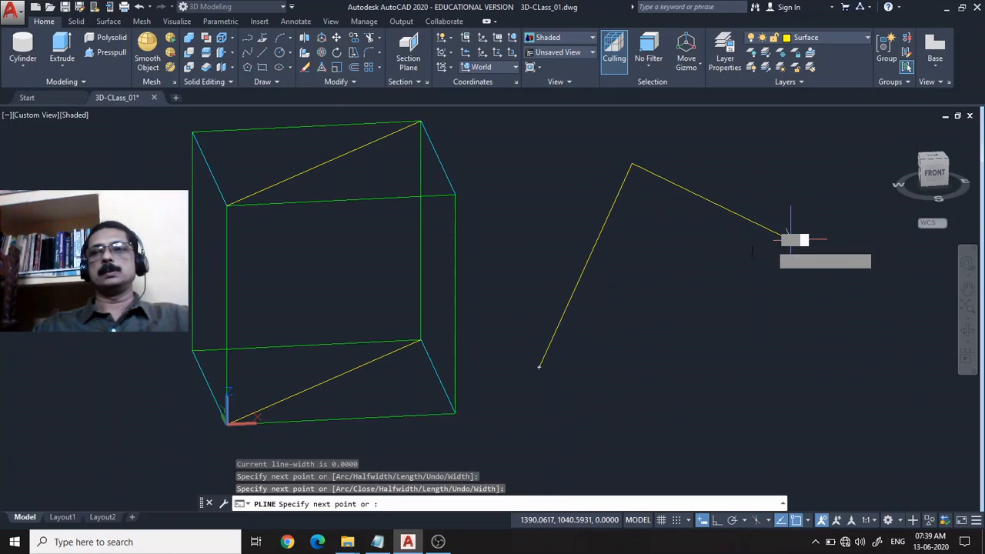
pyautogui.click(626, 285)
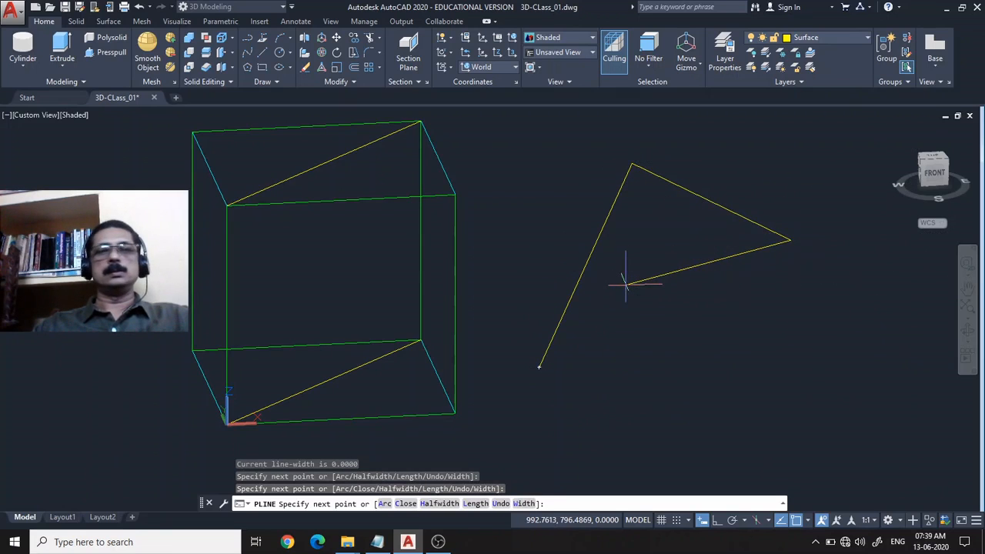
pyautogui.click(797, 372)
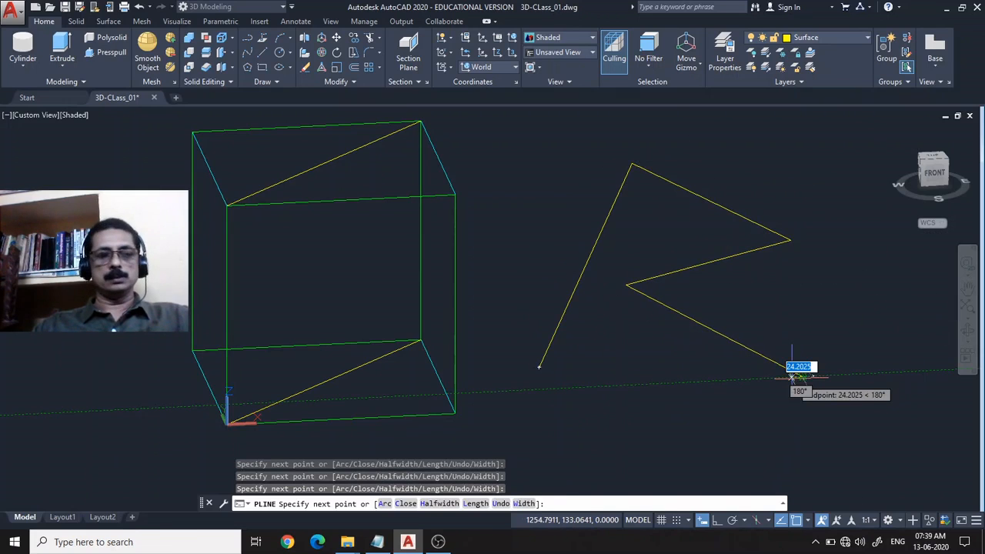
pyautogui.write('c')
pyautogui.press('Return')
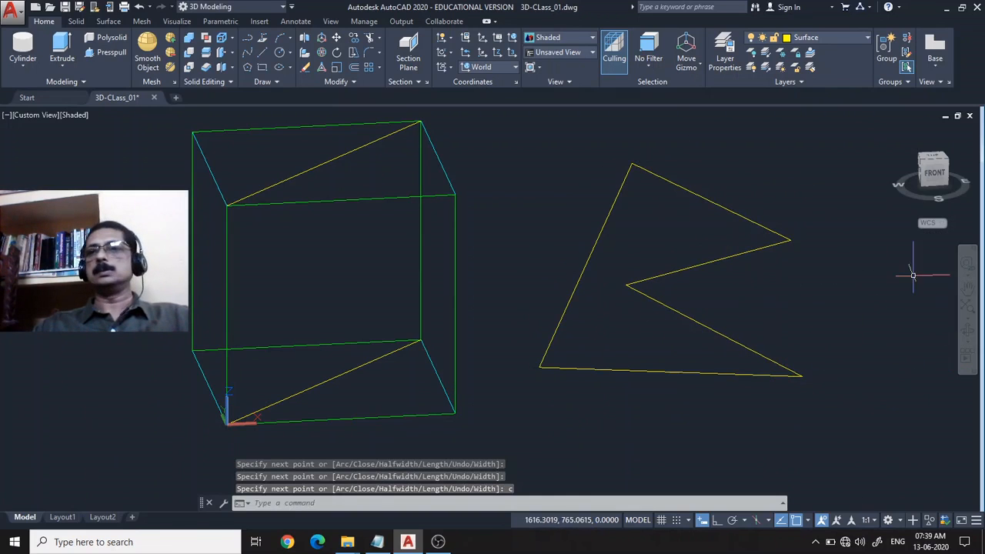
# Erase the notched five-sided polyline, leaving only the wireframe box.
pyautogui.click(897, 133)
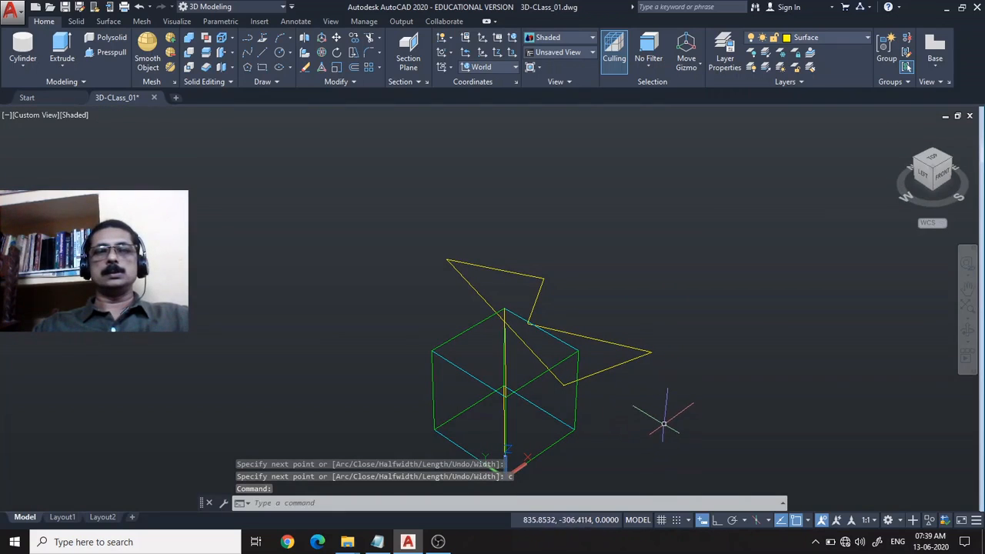
pyautogui.moveTo(663, 423); pyautogui.dragTo(659, 329, button='middle')
pyautogui.scroll(3, 654, 329)
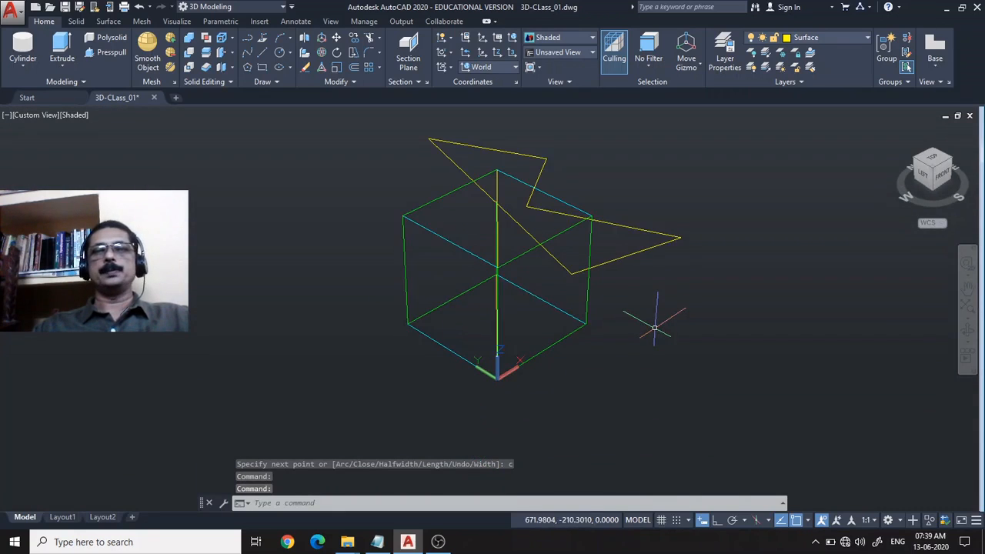
pyautogui.scroll(-1, 654, 328)
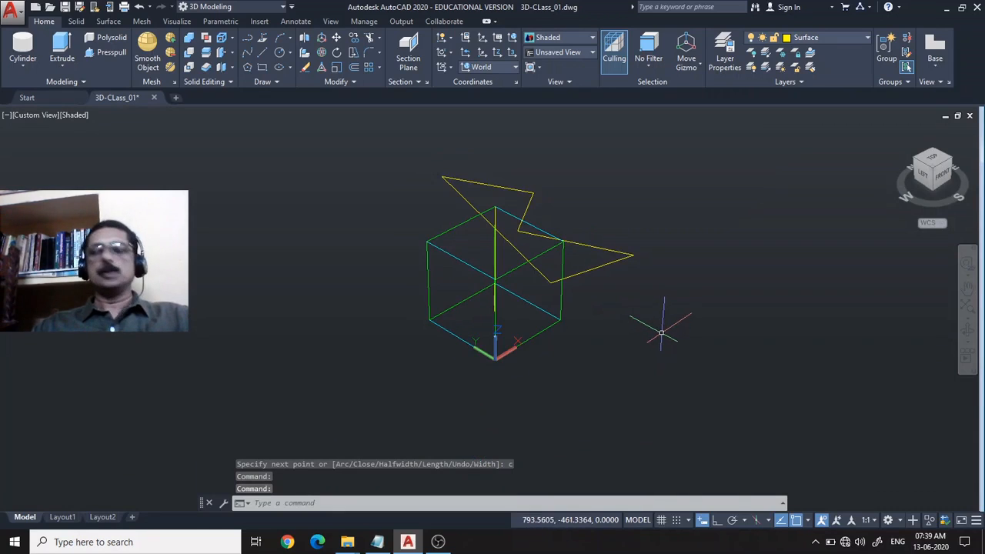
pyautogui.write('z')
pyautogui.press('Return')
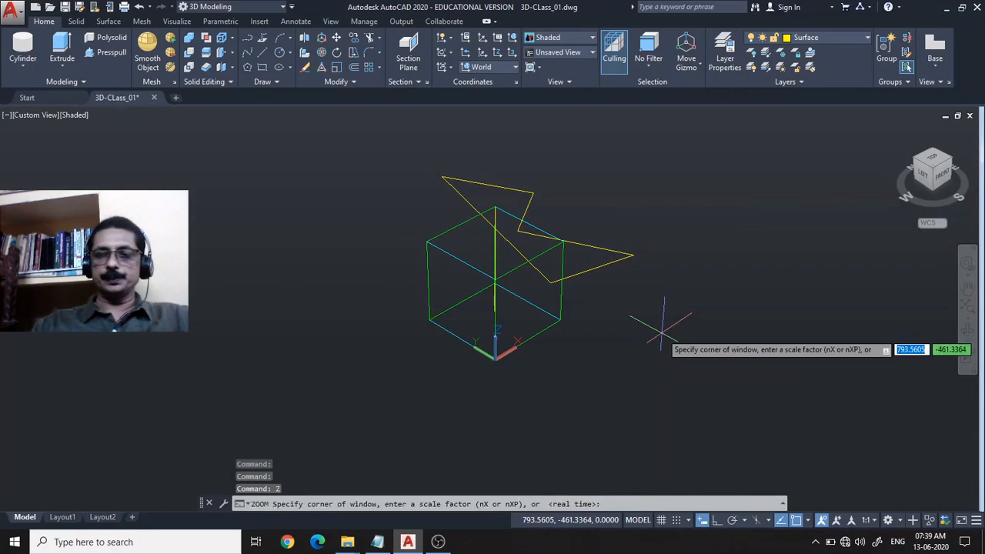
pyautogui.write('p')
pyautogui.press('Return')
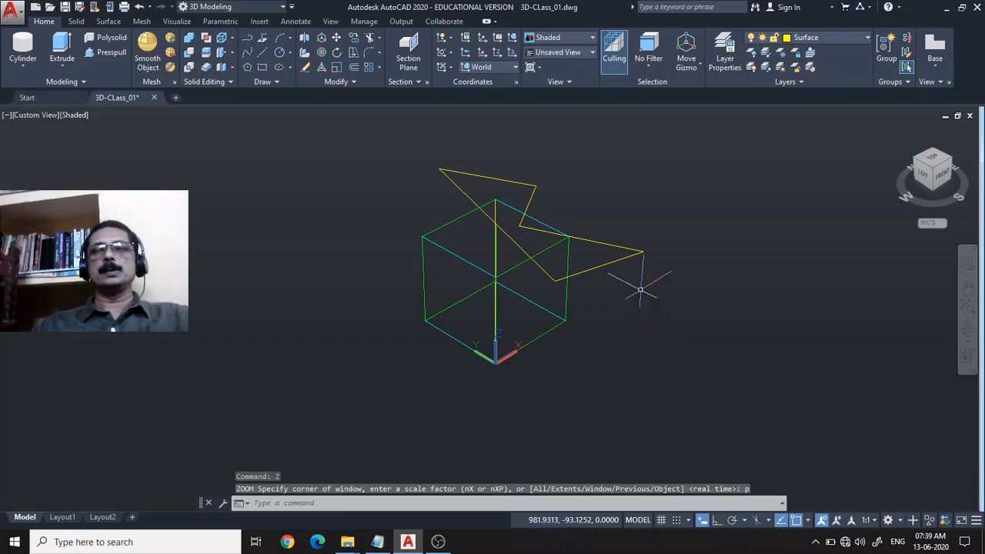
pyautogui.click(633, 248)
pyautogui.press('Delete')
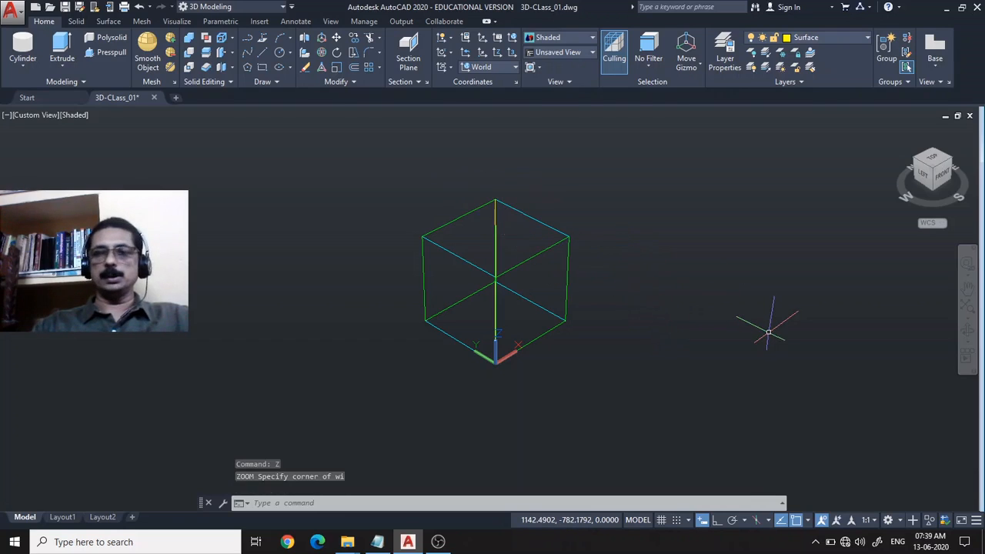
# Orbit to see the front of the wireframe box and draw a new closed, notched five-sided polyline on its positive X side.
pyautogui.click(966, 337)
pyautogui.moveTo(717, 311); pyautogui.dragTo(593, 276)
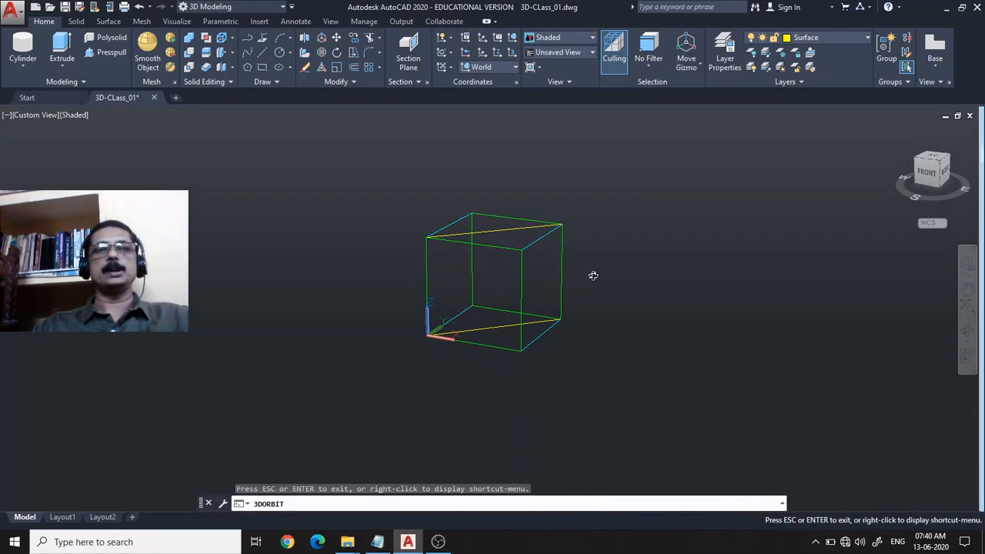
pyautogui.press('Escape')
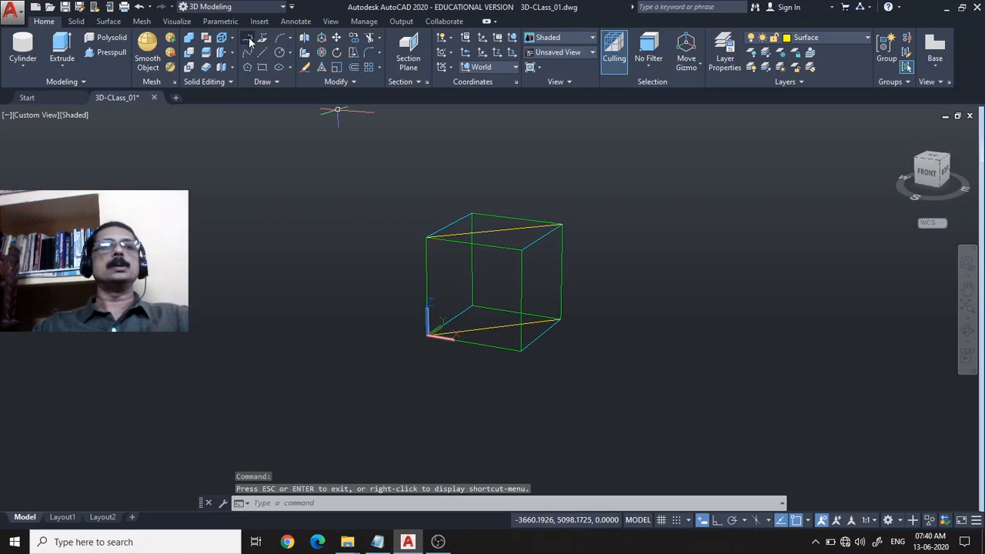
pyautogui.write('pl')
pyautogui.press('Return')
pyautogui.click(582, 355)
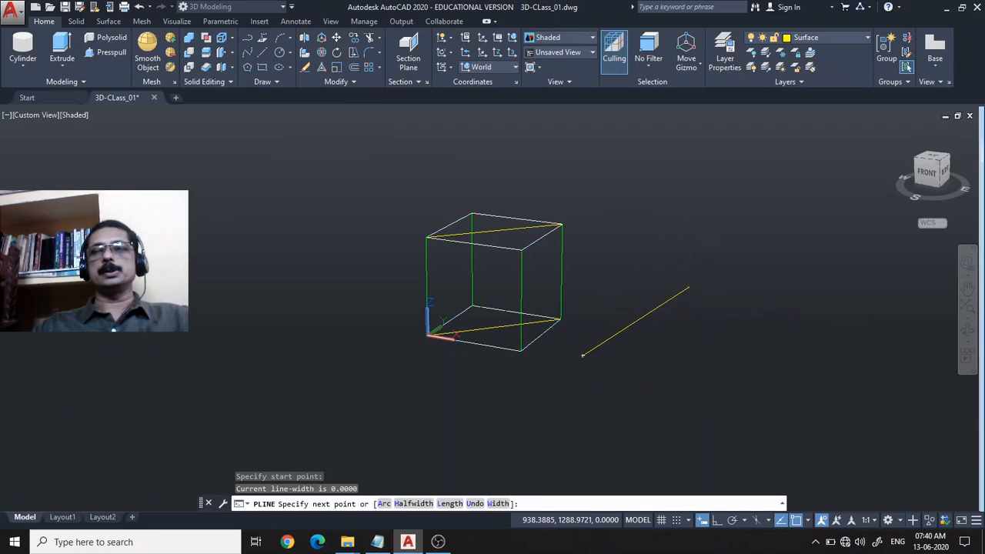
pyautogui.click(689, 288)
pyautogui.click(848, 342)
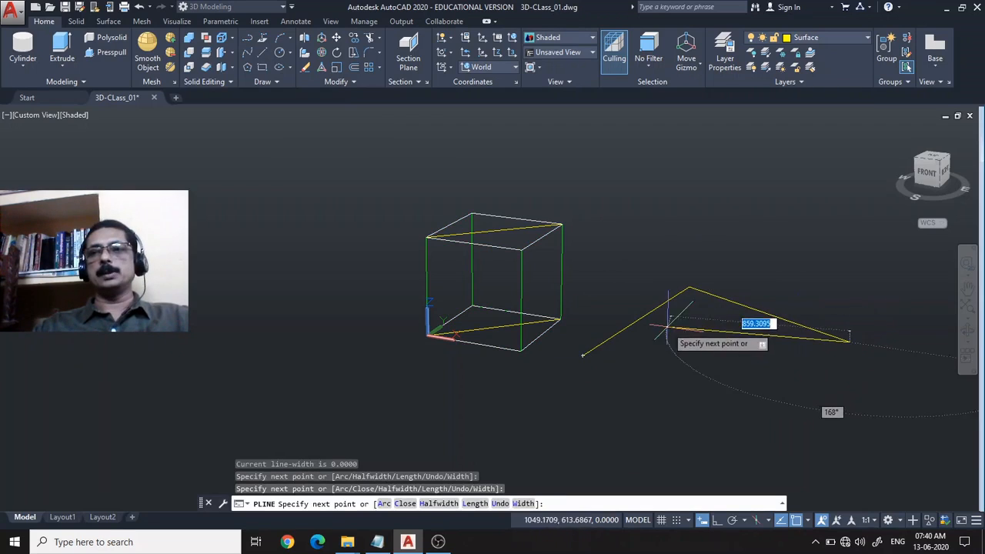
pyautogui.click(707, 320)
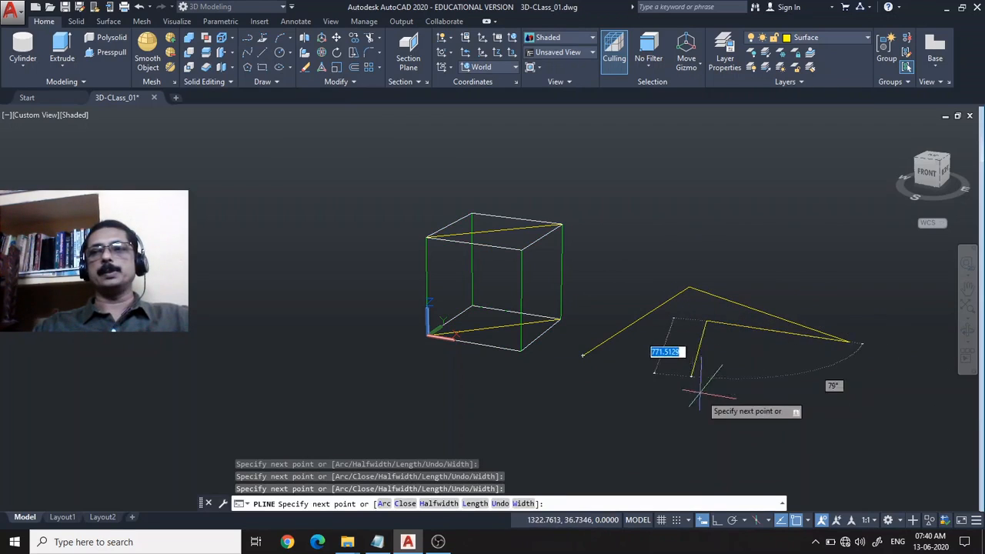
pyautogui.click(741, 377)
pyautogui.write('c')
pyautogui.press('Return')
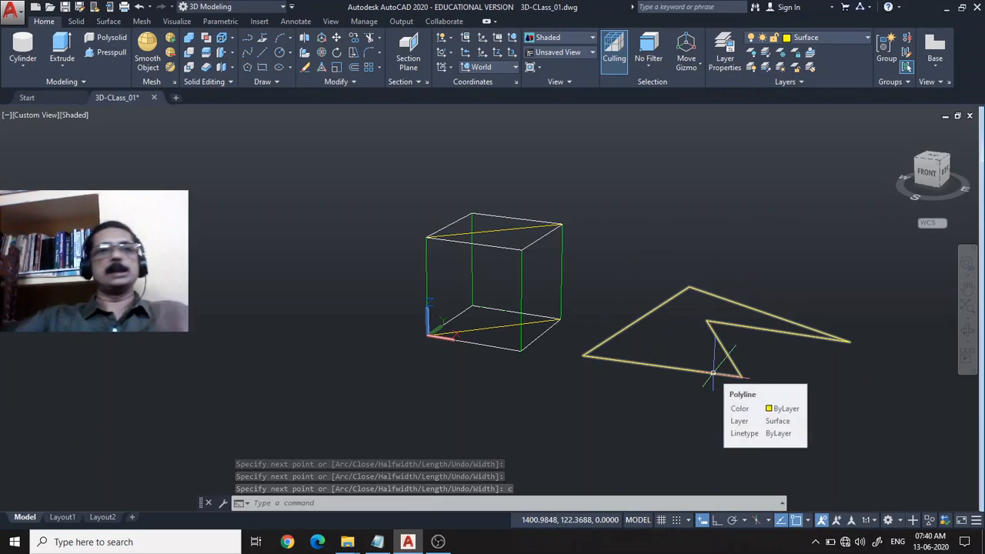
# Extrude the closed notched polyline upward into a solid about 770 high.
pyautogui.click(62, 46)
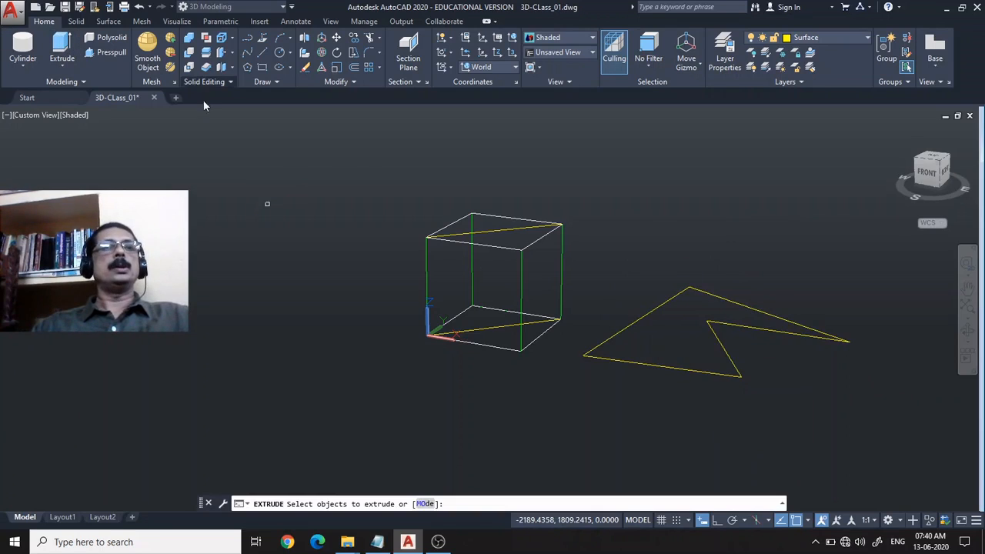
pyautogui.click(706, 373)
pyautogui.press('Return')
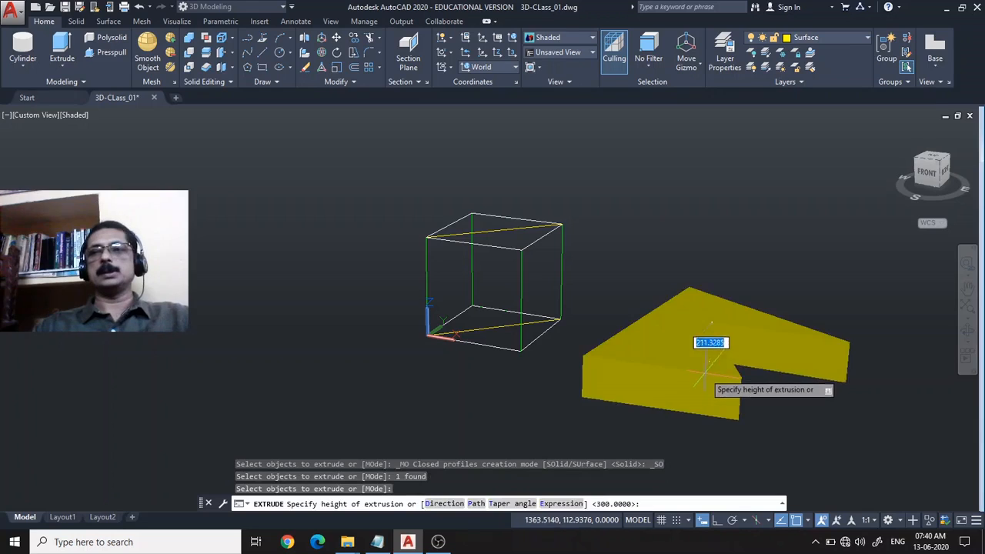
pyautogui.click(676, 178)
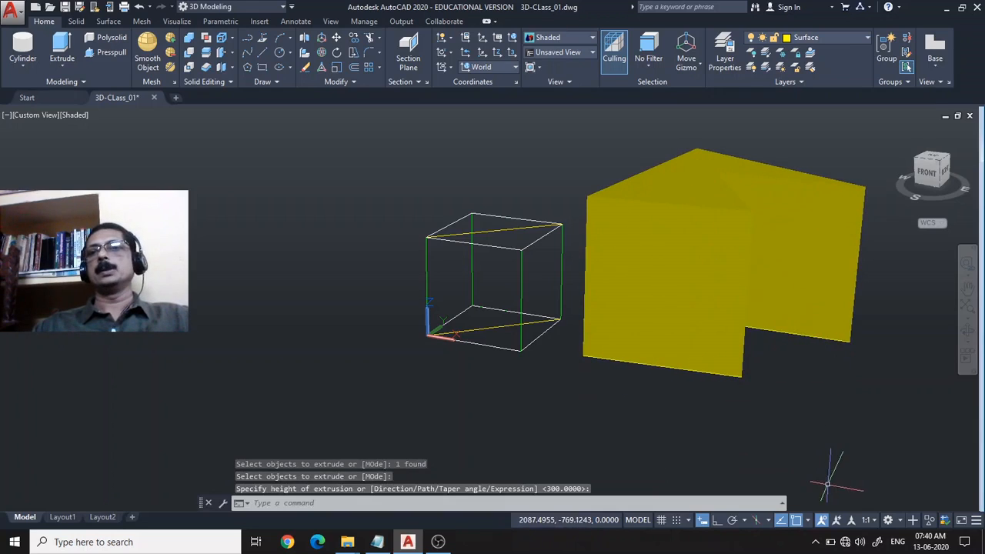
# Erase the extruded notched solid and its source polyline.
pyautogui.click(968, 331)
pyautogui.moveTo(752, 300); pyautogui.dragTo(805, 271)
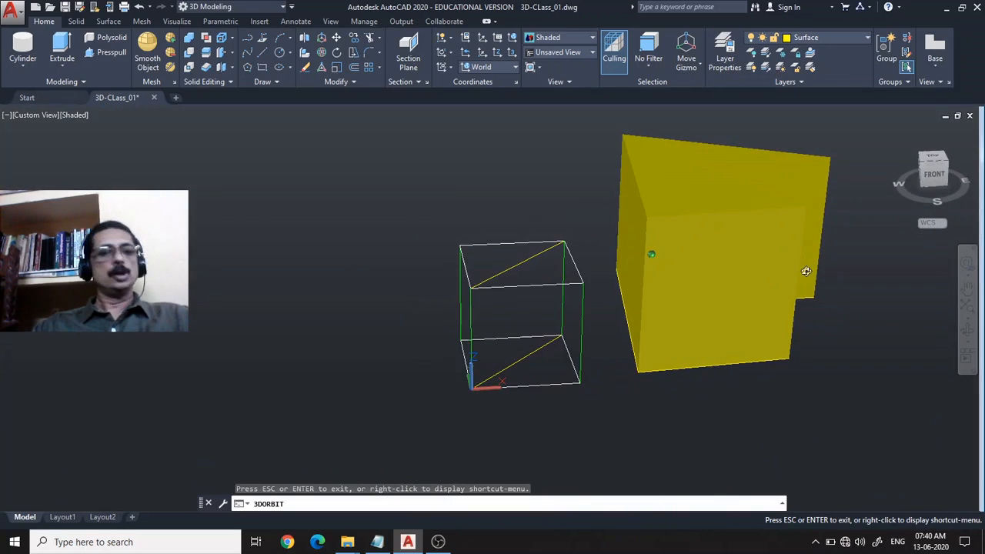
pyautogui.press('Escape')
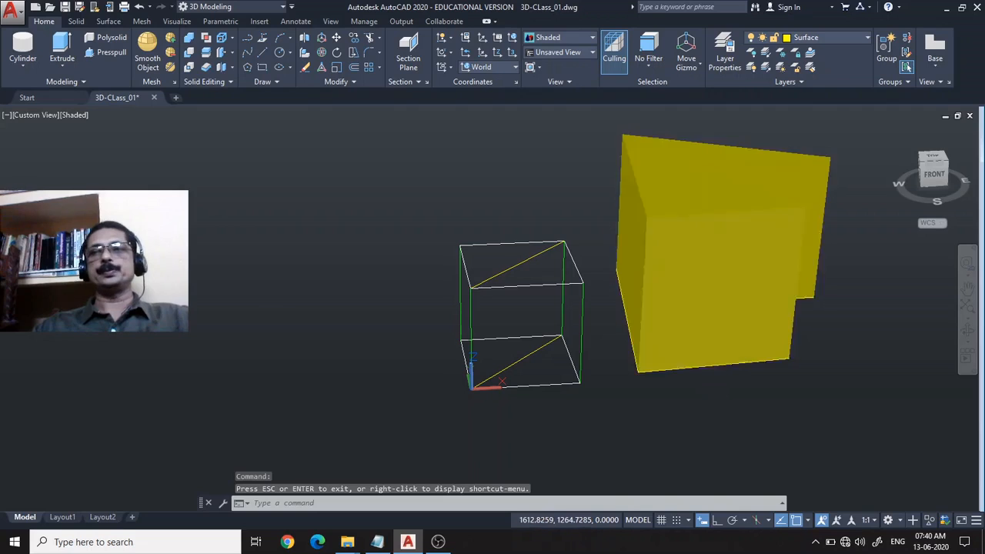
pyautogui.click(735, 267)
pyautogui.press('Delete')
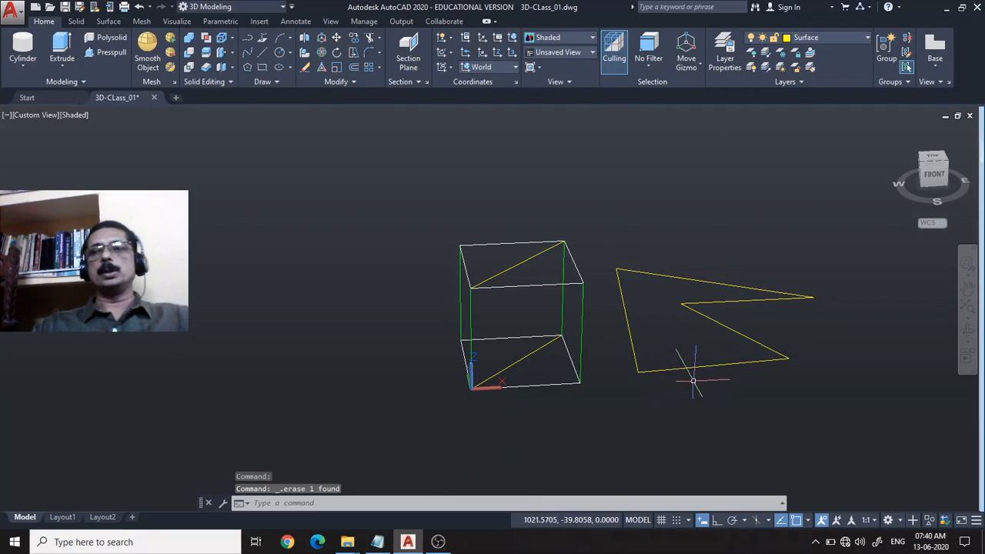
pyautogui.scroll(2, 694, 377)
pyautogui.moveTo(538, 330)
pyautogui.keyDown('shift'); pyautogui.mouseDown(button='middle')
pyautogui.moveTo(466, 321)
pyautogui.moveTo(548, 332)
pyautogui.mouseUp(button='middle'); pyautogui.keyUp('shift')
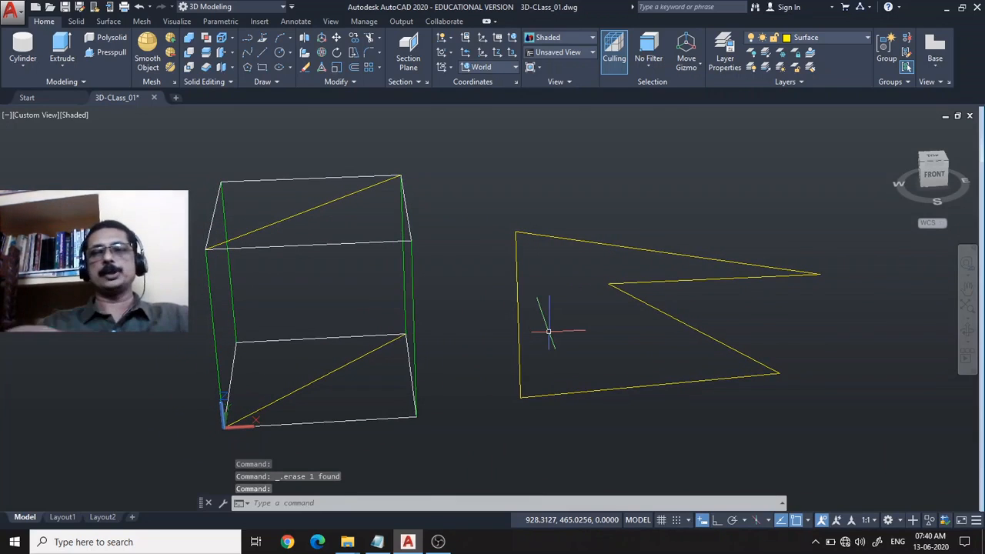
pyautogui.click(601, 391)
pyautogui.press('Delete')
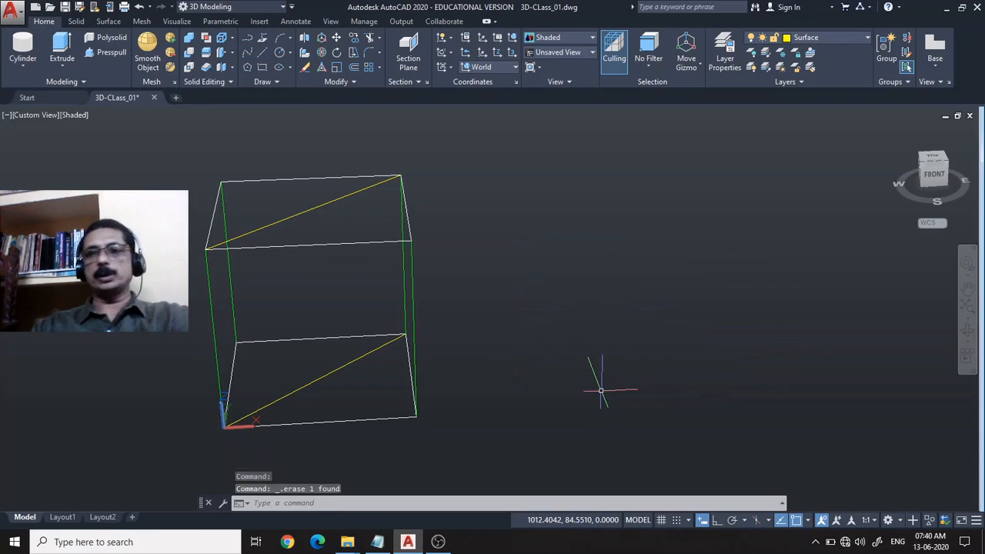
# Draw a single diagonal line on the XY plane, on the positive X side of the wireframe box.
pyautogui.click(260, 56)
pyautogui.click(499, 421)
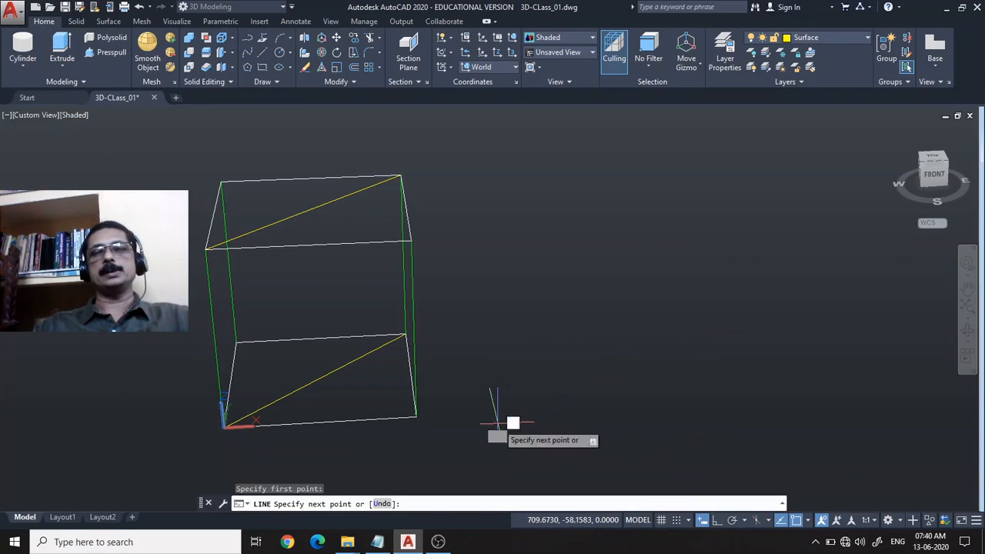
pyautogui.click(731, 314)
pyautogui.press('Return')
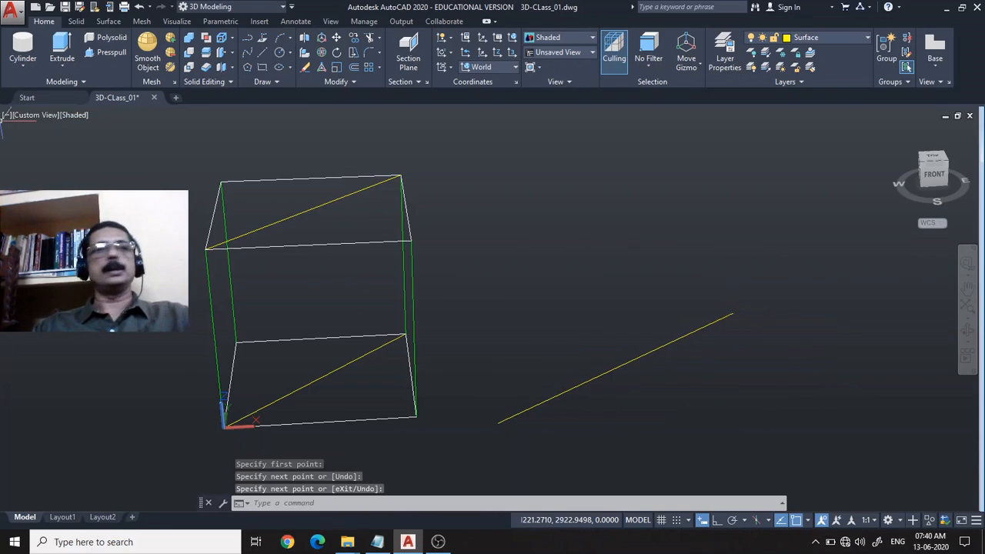
# Extrude the diagonal line upward into a vertical surface, roughly as tall on screen as the wireframe box.
pyautogui.click(62, 46)
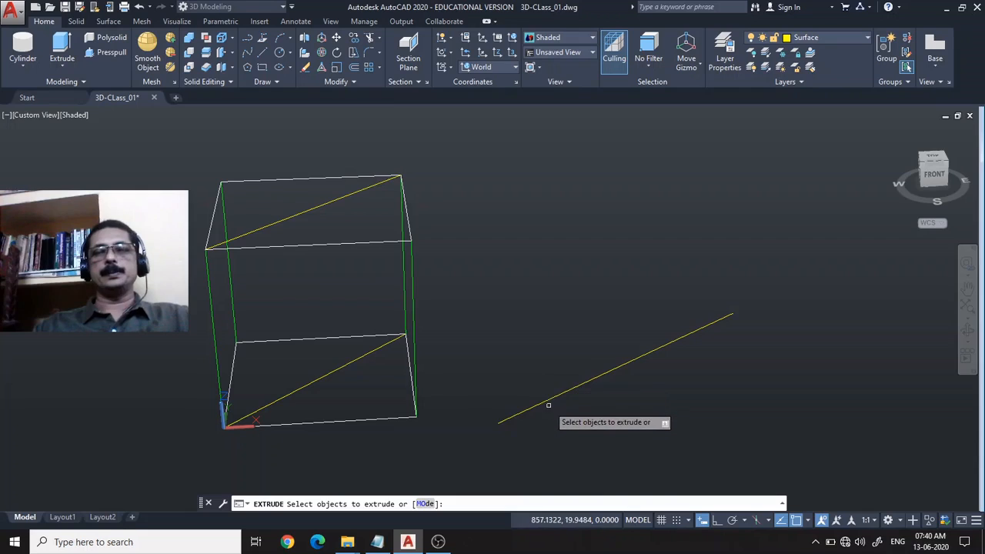
pyautogui.click(548, 397)
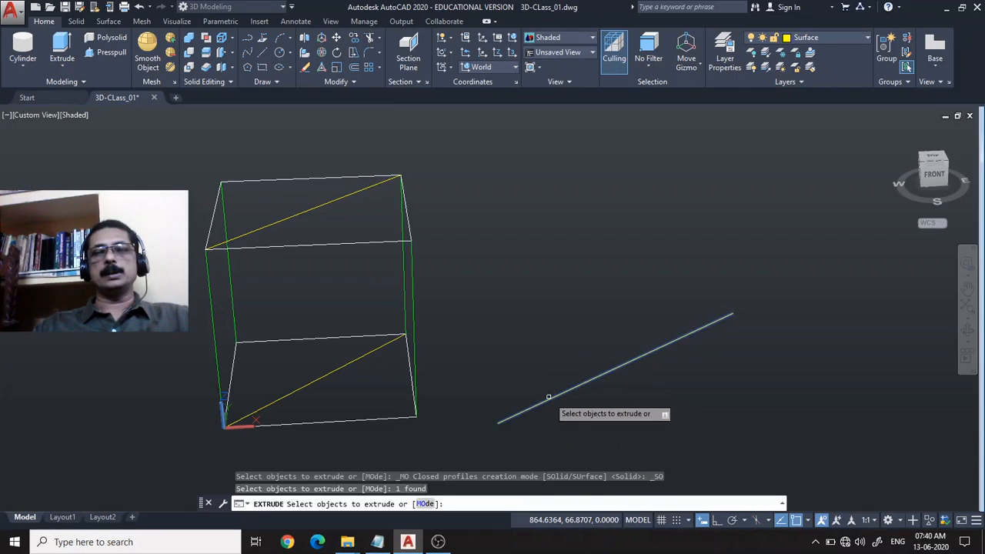
pyautogui.press('Return')
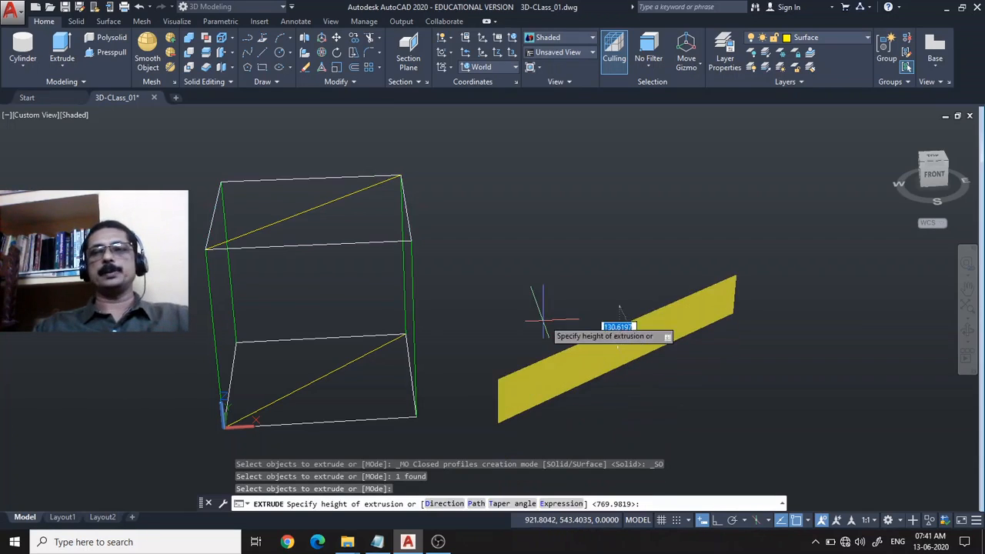
pyautogui.click(552, 173)
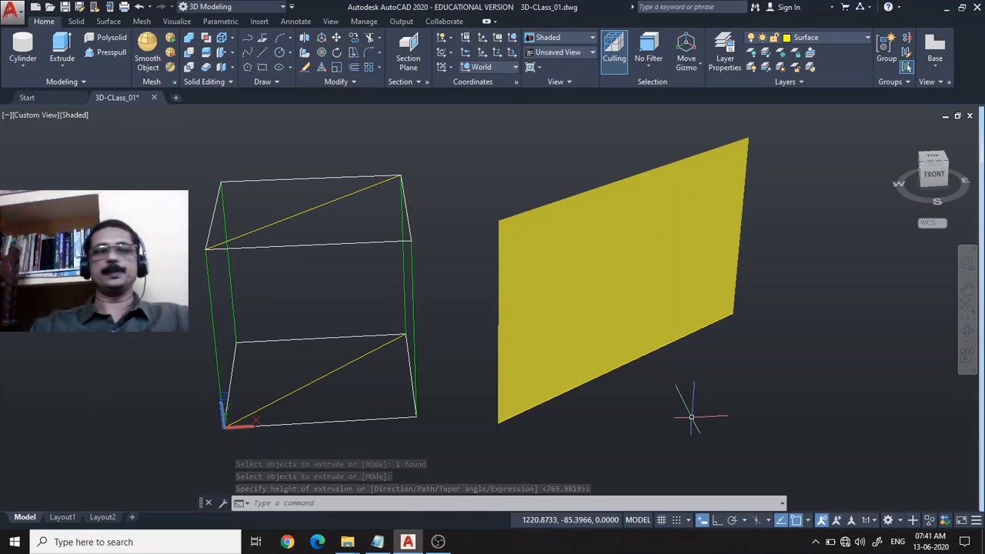
# Erase the extruded vertical surface and the diagonal line it was made from.
pyautogui.click(713, 313)
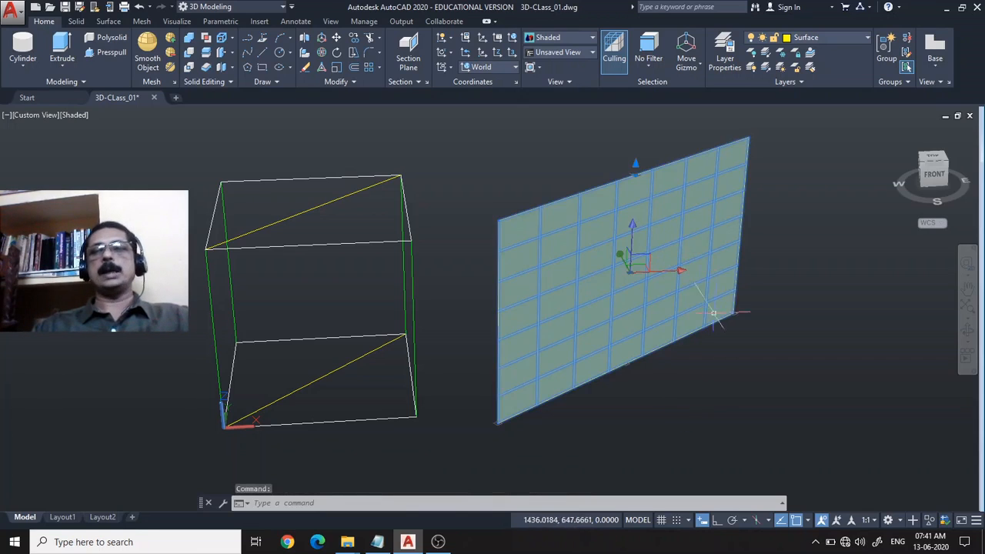
pyautogui.press('Delete')
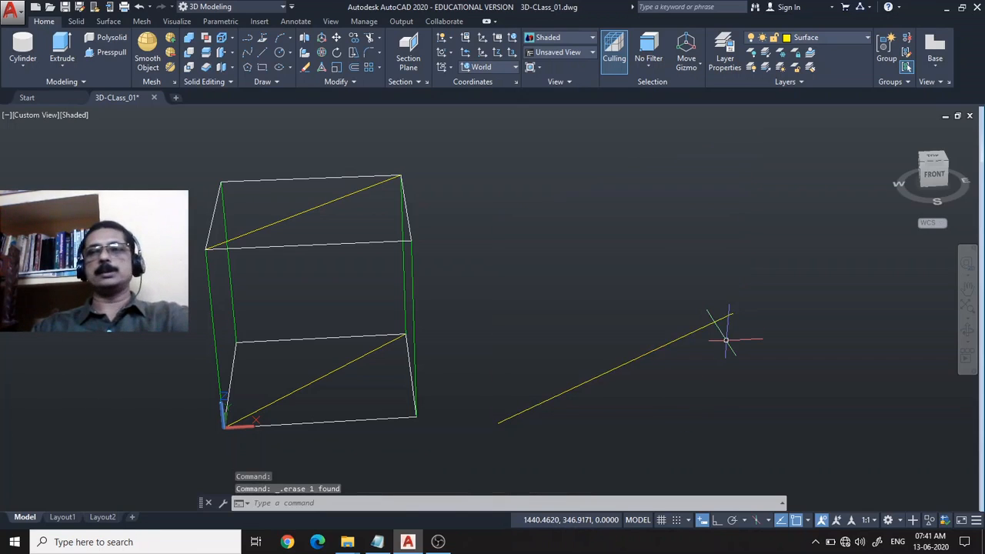
pyautogui.click(649, 350)
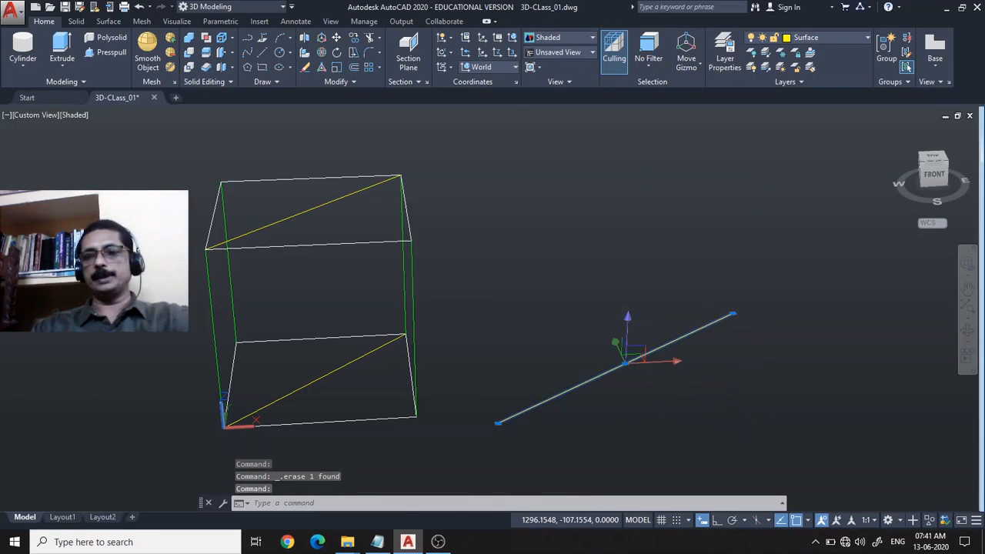
pyautogui.press('Delete')
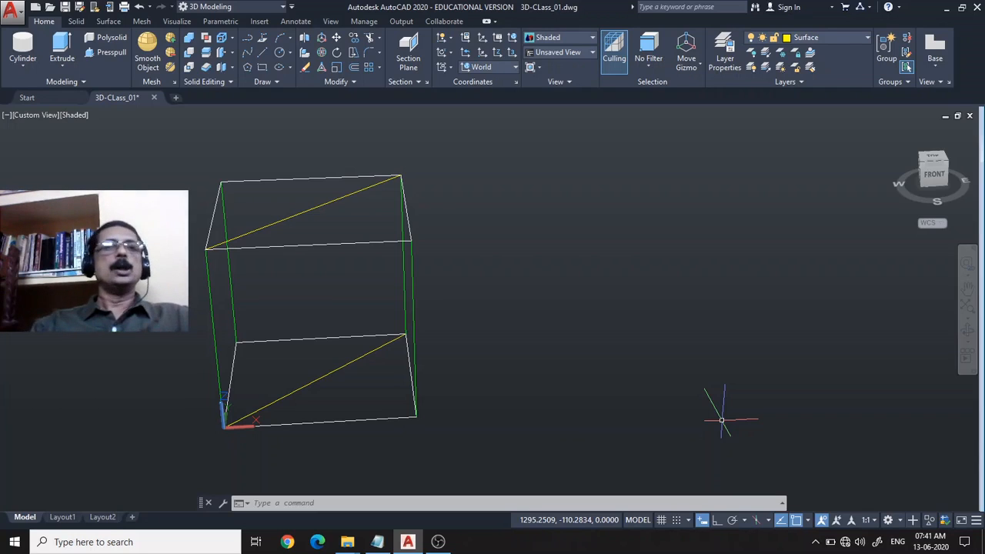
# Switch the view of the wireframe box to parallel projection.
pyautogui.moveTo(514, 385); pyautogui.dragTo(679, 381, button='middle')
pyautogui.scroll(2, 682, 377)
pyautogui.scroll(-2, 679, 379)
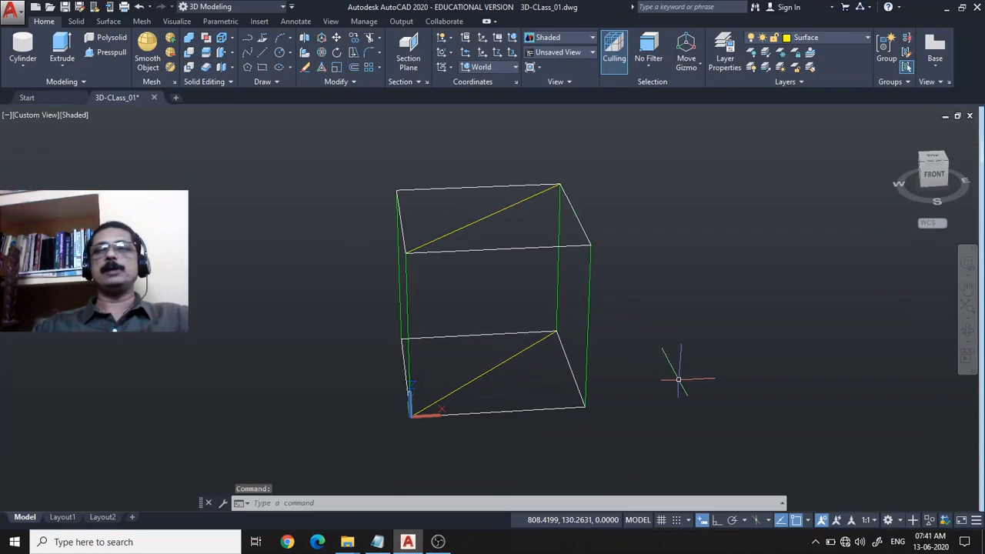
pyautogui.click(967, 332)
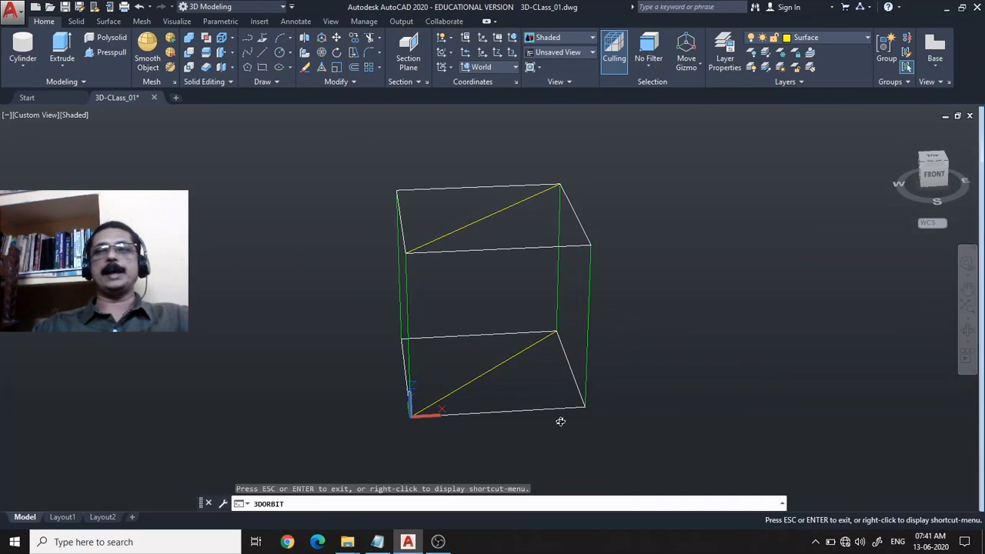
pyautogui.moveTo(560, 420); pyautogui.dragTo(591, 407)
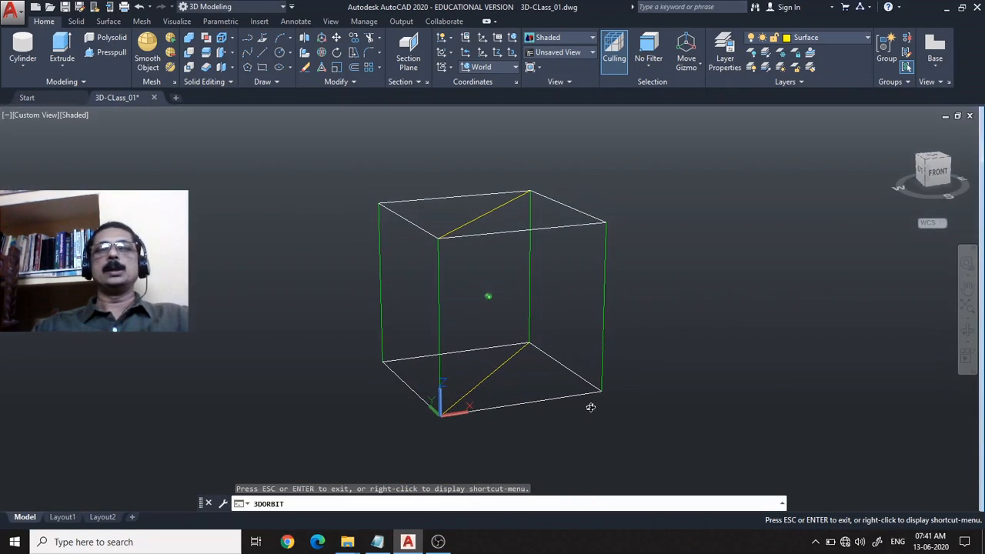
pyautogui.press('Escape')
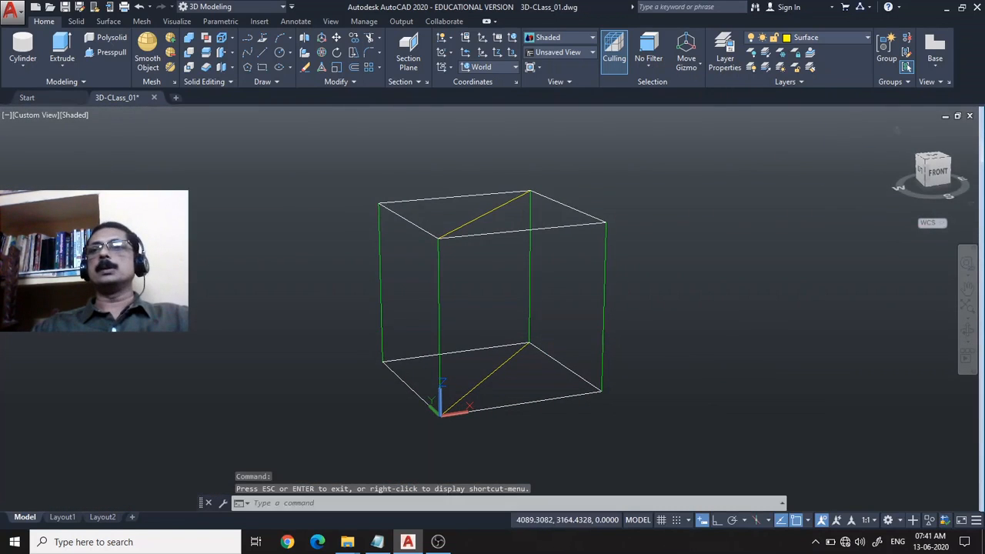
pyautogui.click(897, 131)
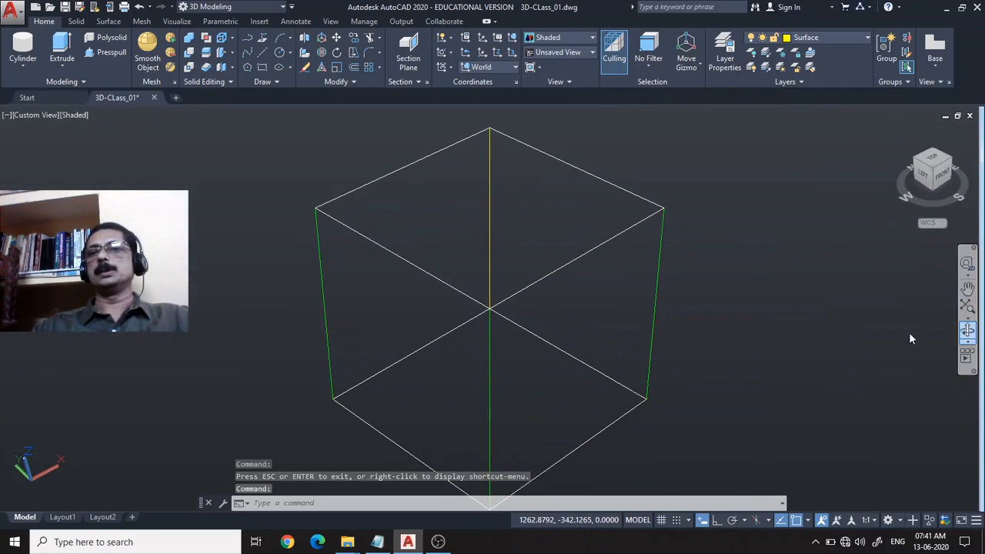
pyautogui.keyDown('shift'); pyautogui.moveTo(909, 338); pyautogui.dragTo(757, 333, button='middle'); pyautogui.keyUp('shift')
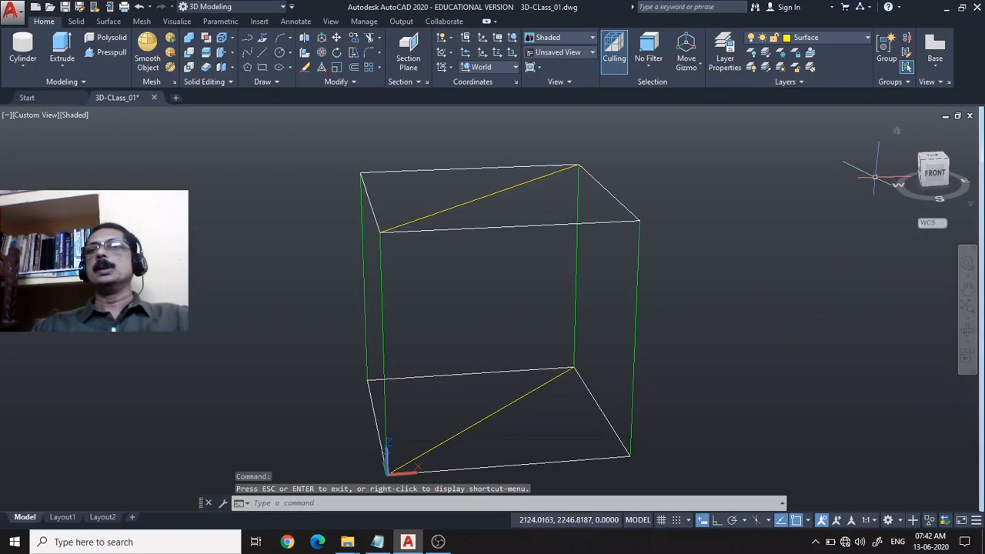
pyautogui.rightClick(895, 132)
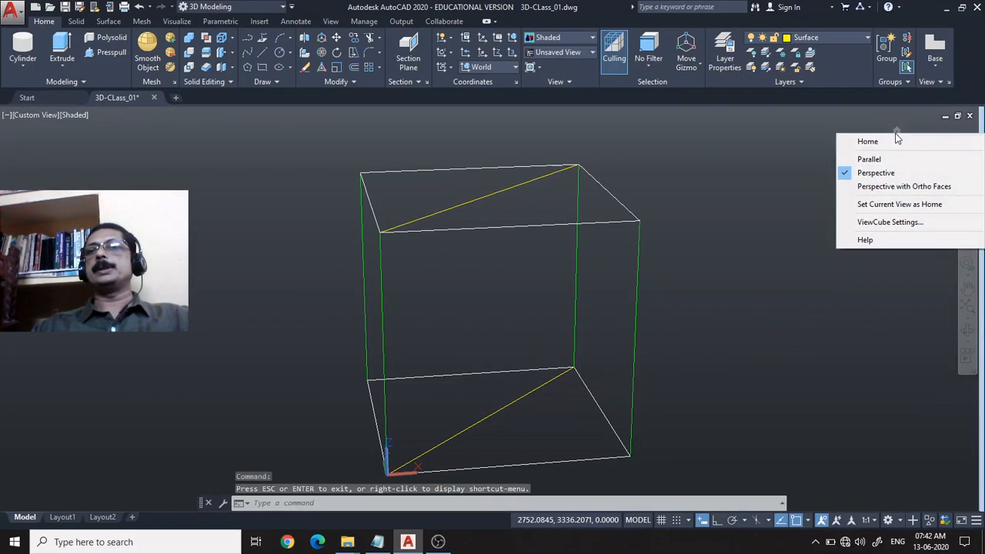
pyautogui.click(866, 163)
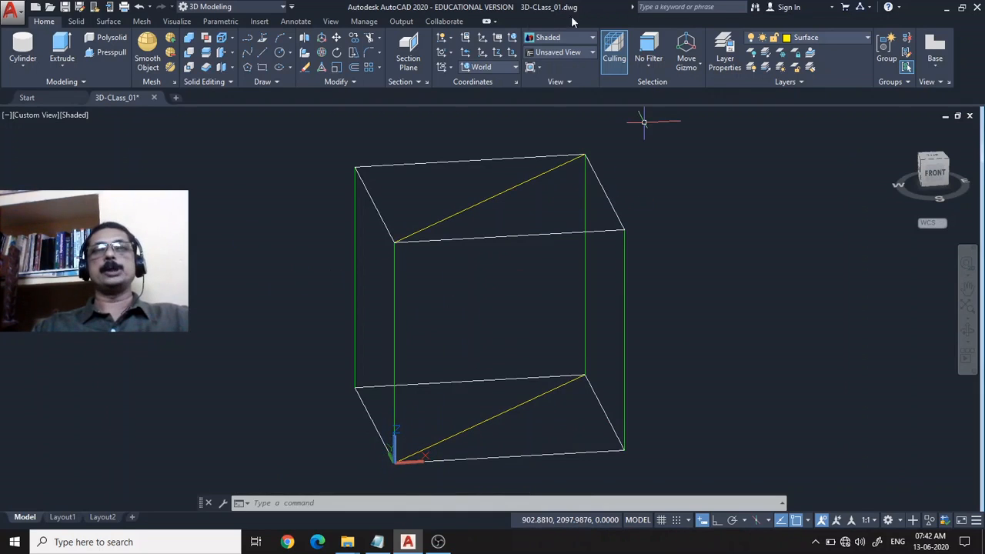
# Define a 3-point UCS with its origin at base corner 0,0,0, X along the bottom diagonal and Y up the box's vertical edge.
pyautogui.click(514, 52)
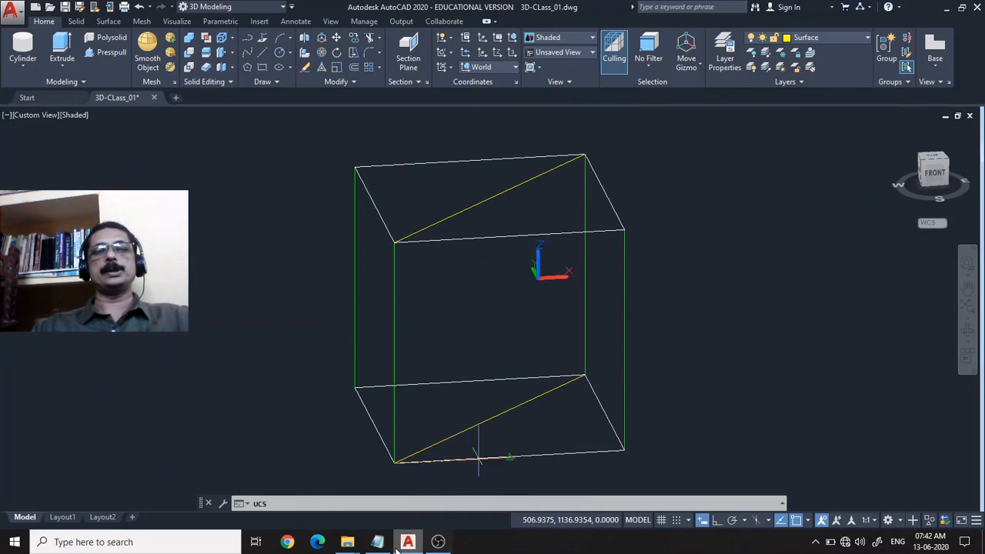
pyautogui.click(393, 460)
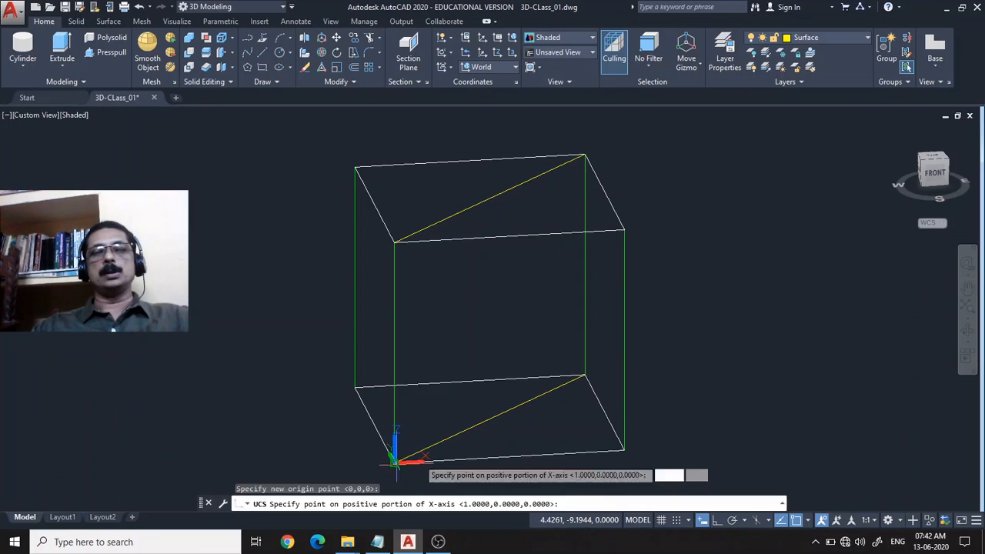
pyautogui.click(586, 375)
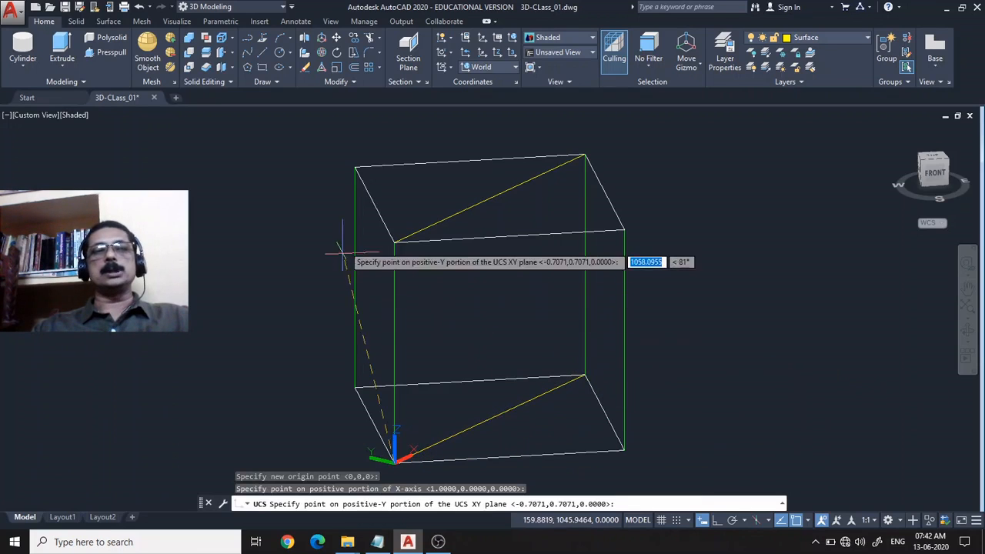
pyautogui.click(394, 243)
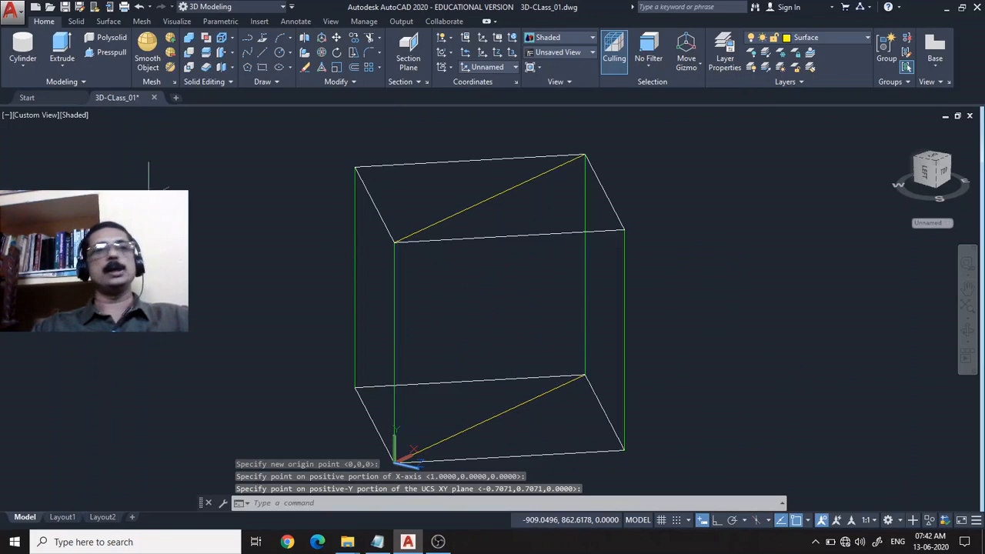
# Draw a closed polyline on the box's vertical diagonal plane, combining straight segments with two arcs over its top and side.
pyautogui.click(250, 38)
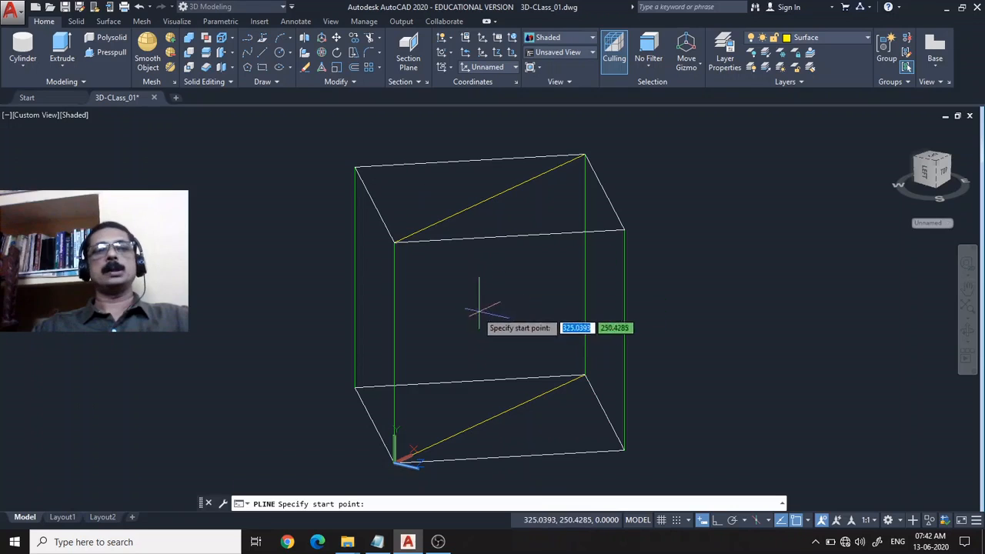
pyautogui.click(452, 332)
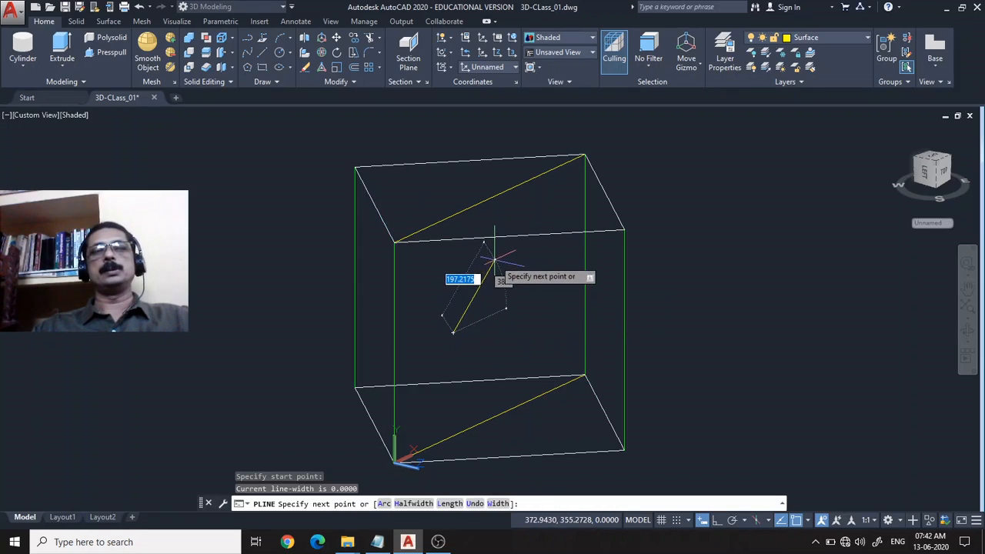
pyautogui.click(475, 263)
pyautogui.write('a')
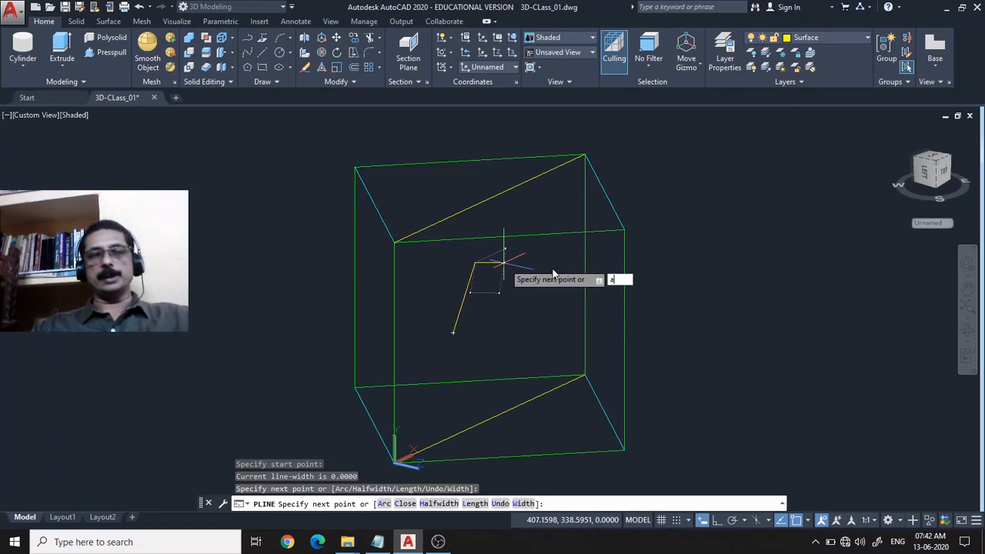
pyautogui.press('Return')
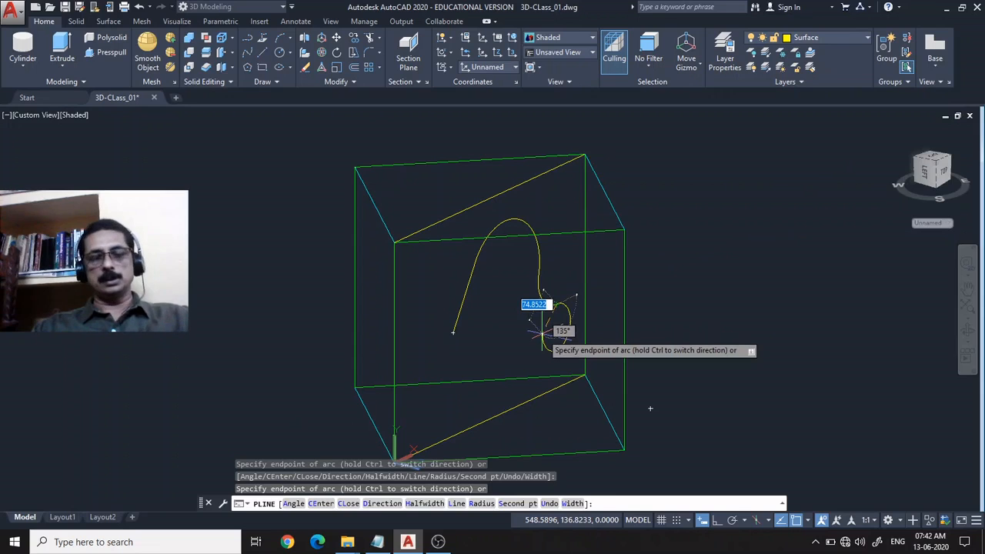
pyautogui.write('l')
pyautogui.press('Return')
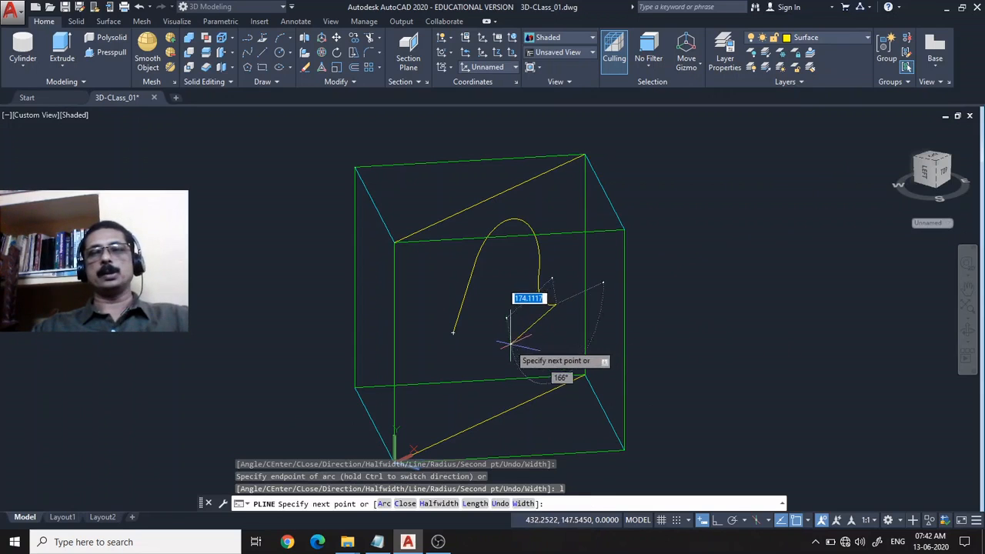
pyautogui.write('c')
pyautogui.press('Return')
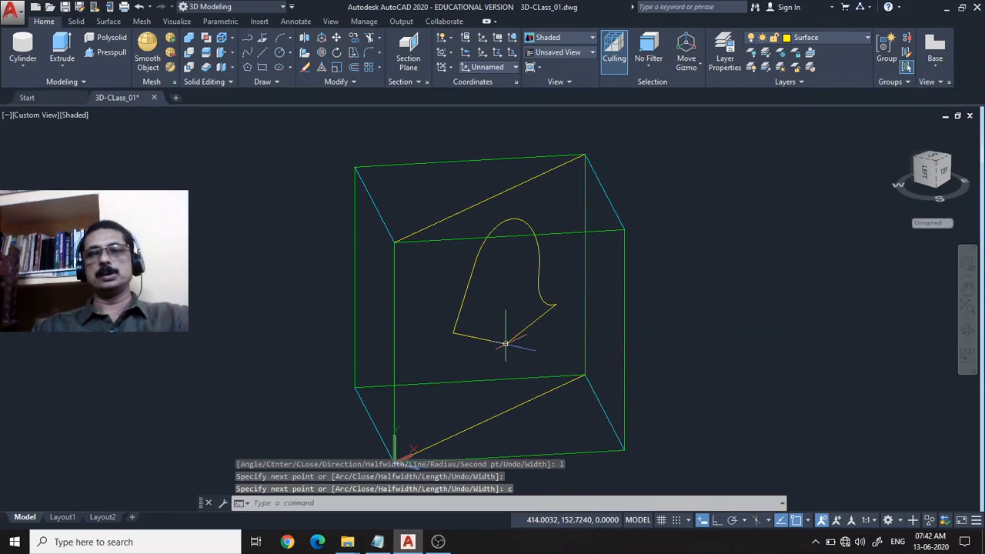
# Extrude the closed polyline along the negative Z direction of the UCS into a solid reaching outside the wireframe box.
pyautogui.click(62, 51)
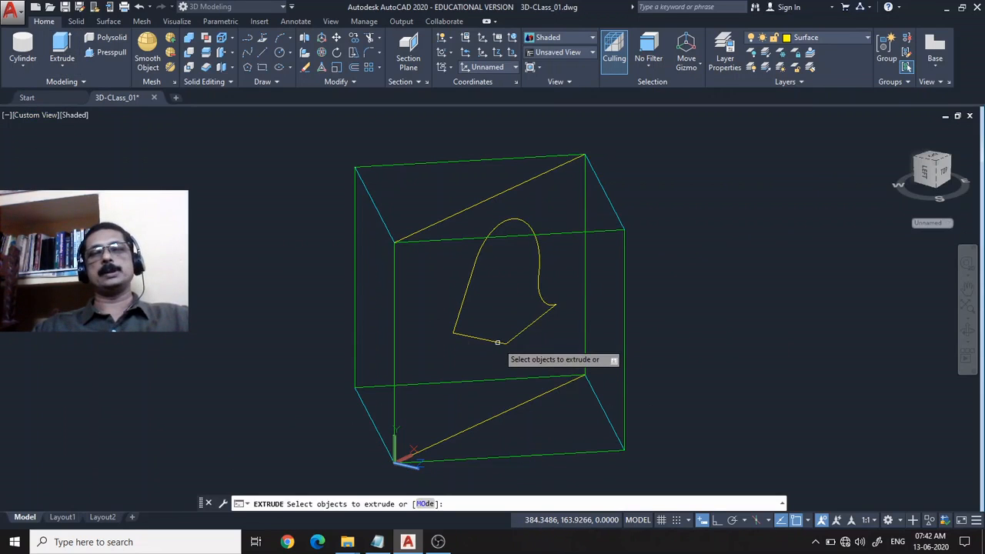
pyautogui.click(497, 342)
pyautogui.press('Return')
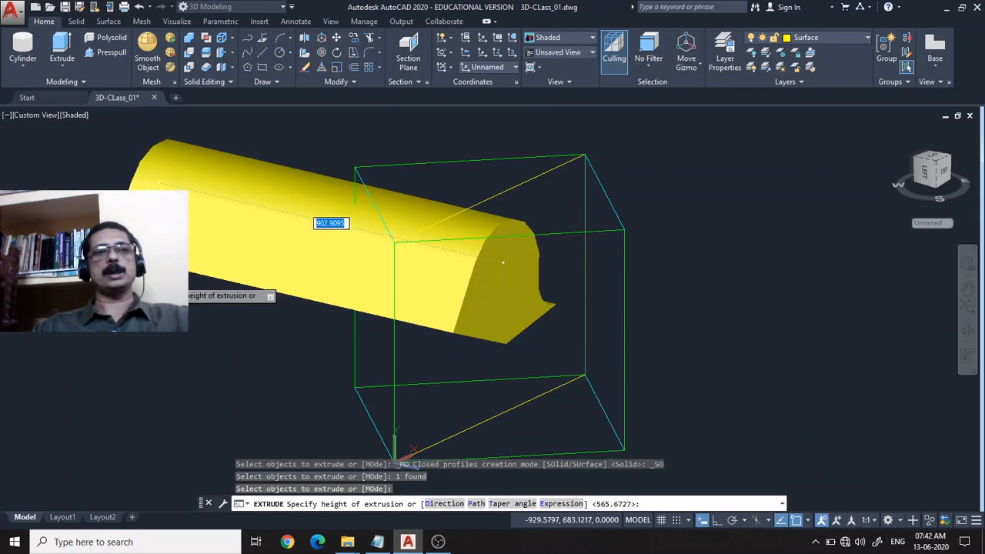
pyautogui.click(234, 297)
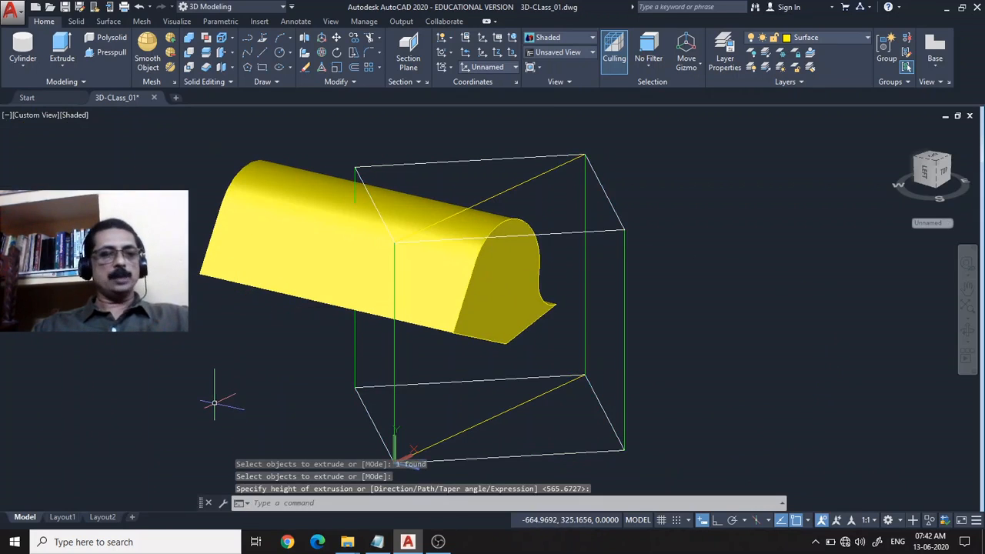
# Erase the extruded solid and its source polyline from the diagonal plane.
pyautogui.press('Escape')
pyautogui.click(260, 263)
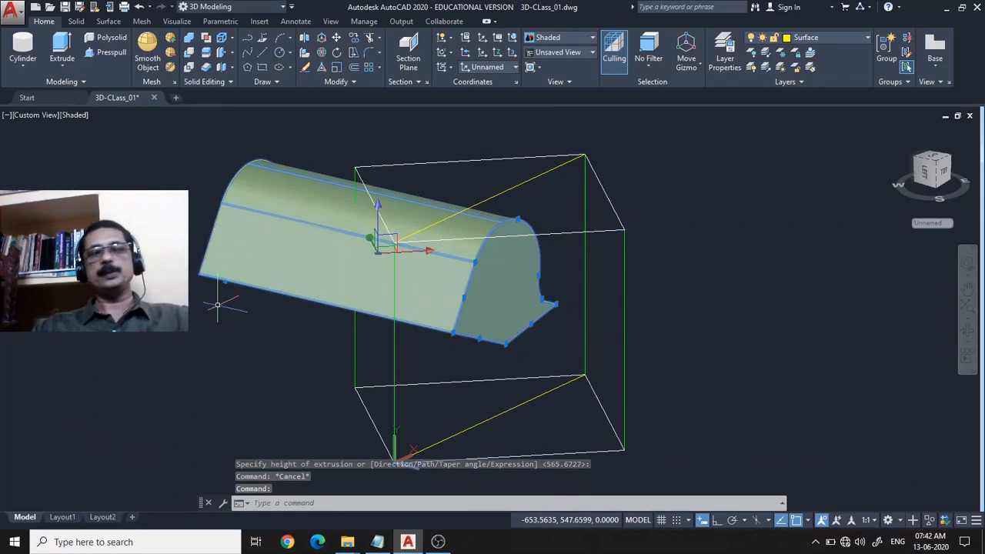
pyautogui.press('Delete')
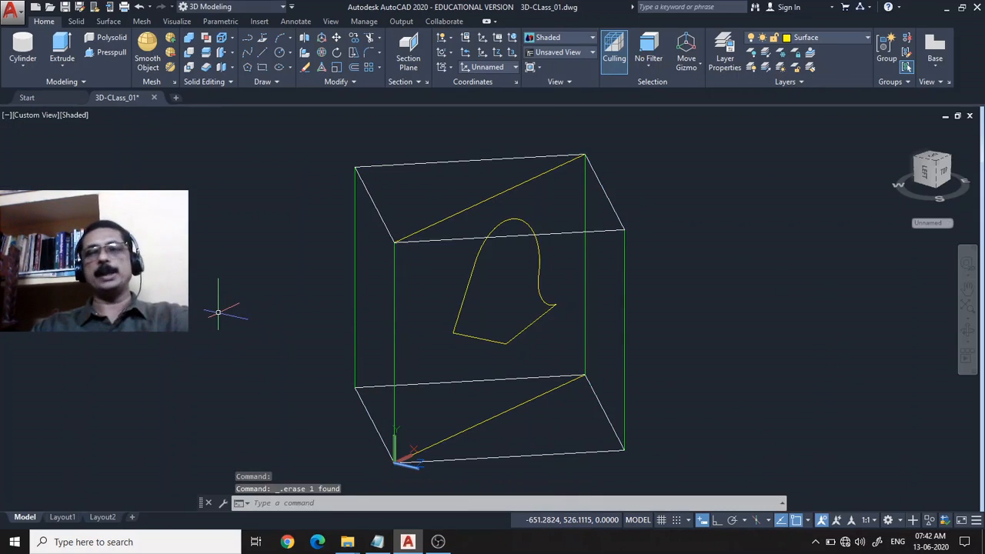
pyautogui.click(490, 338)
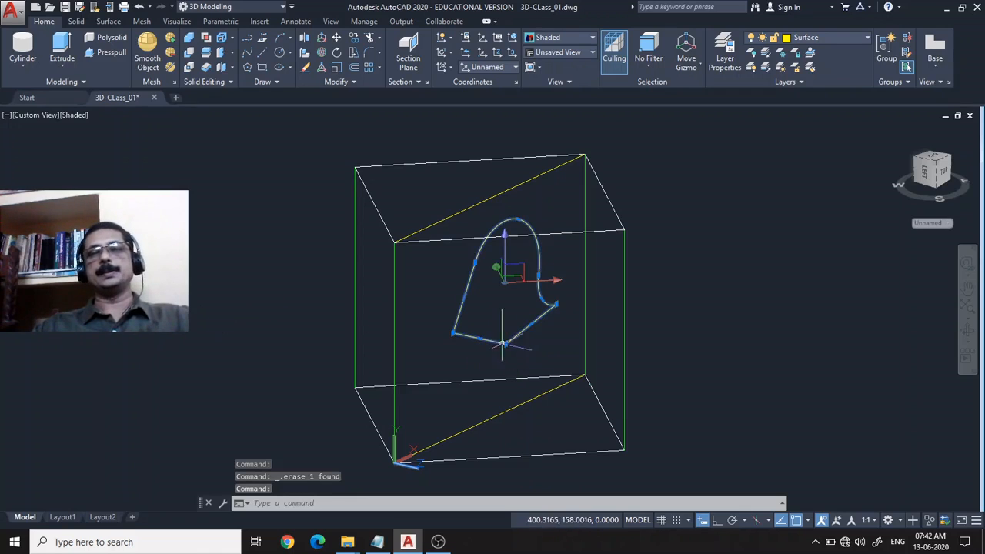
pyautogui.press('Delete')
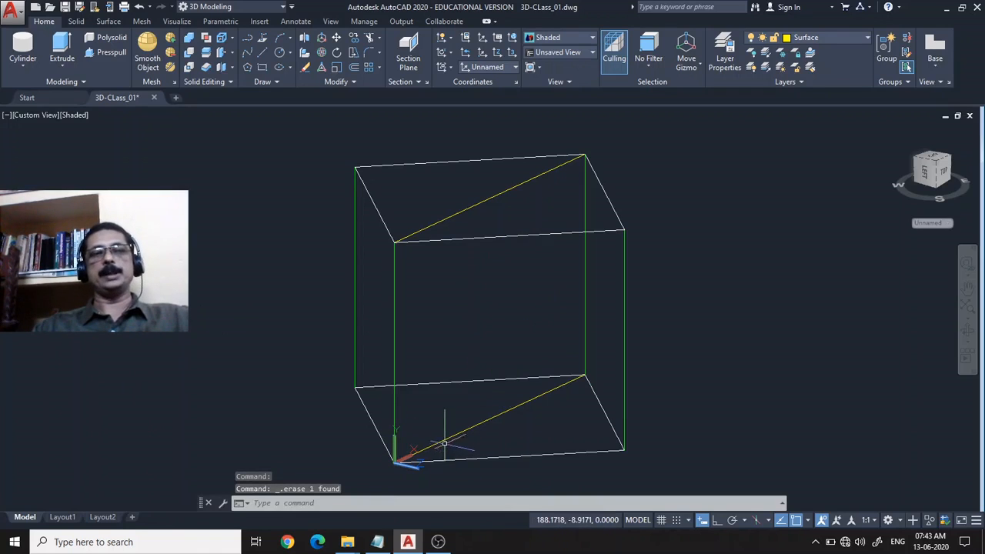
pyautogui.moveTo(803, 340); pyautogui.dragTo(734, 334, button='middle')
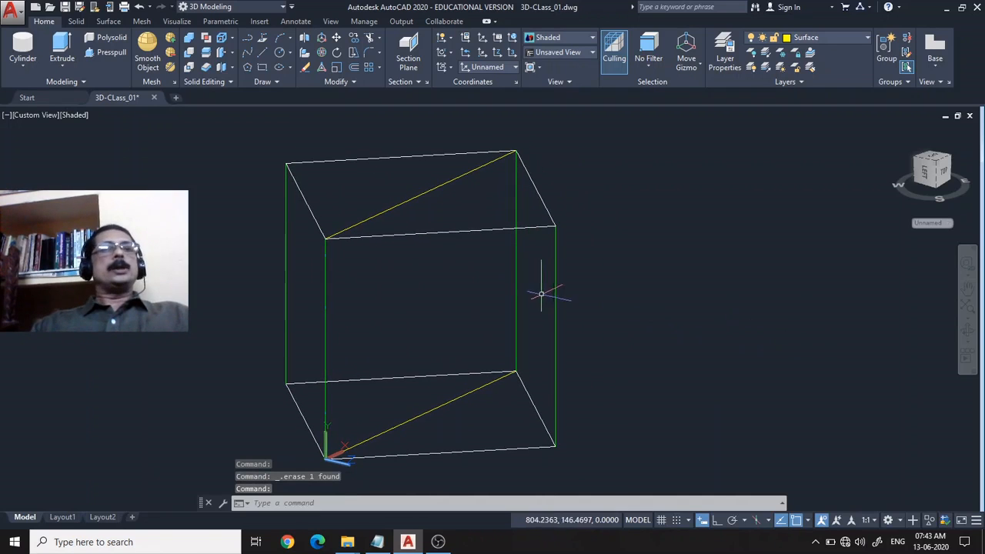
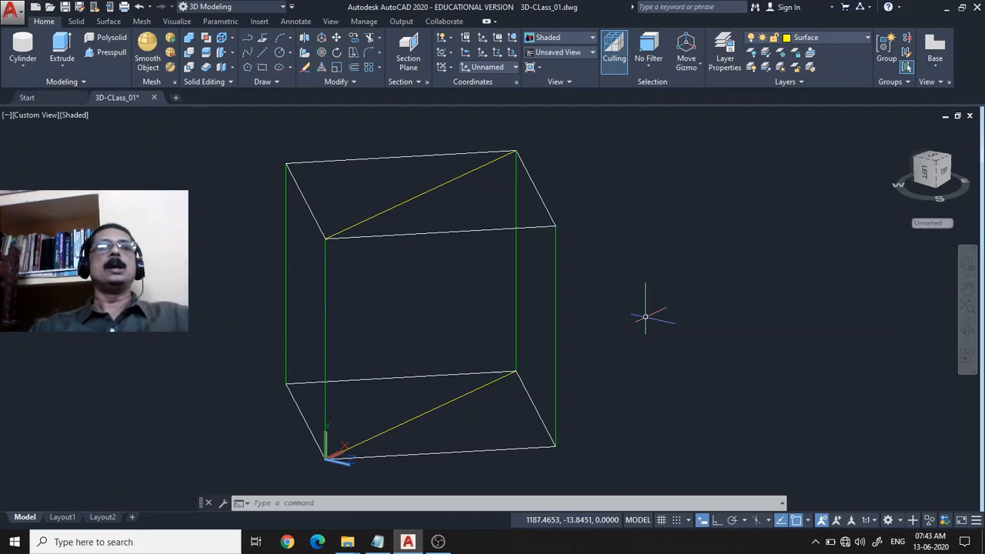
# Draw a rectangle about 146 by 218 units on the box's vertical diagonal plane, near its middle.
pyautogui.click(247, 52)
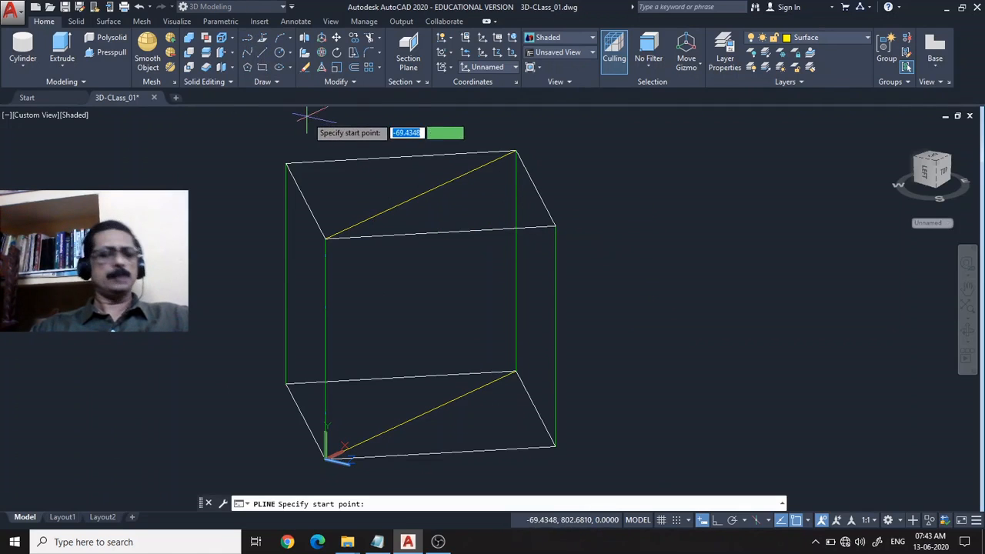
pyautogui.press('Escape')
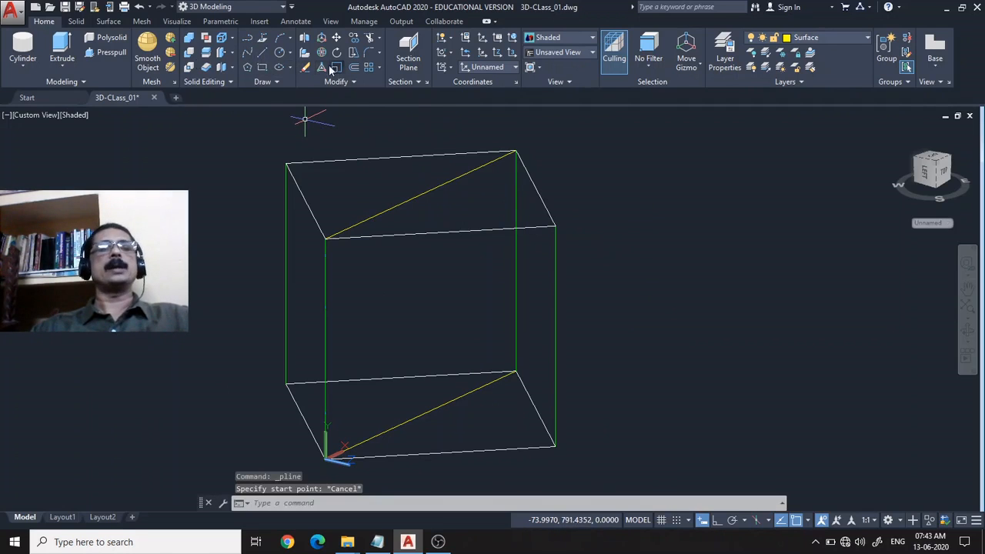
pyautogui.click(262, 67)
pyautogui.click(363, 271)
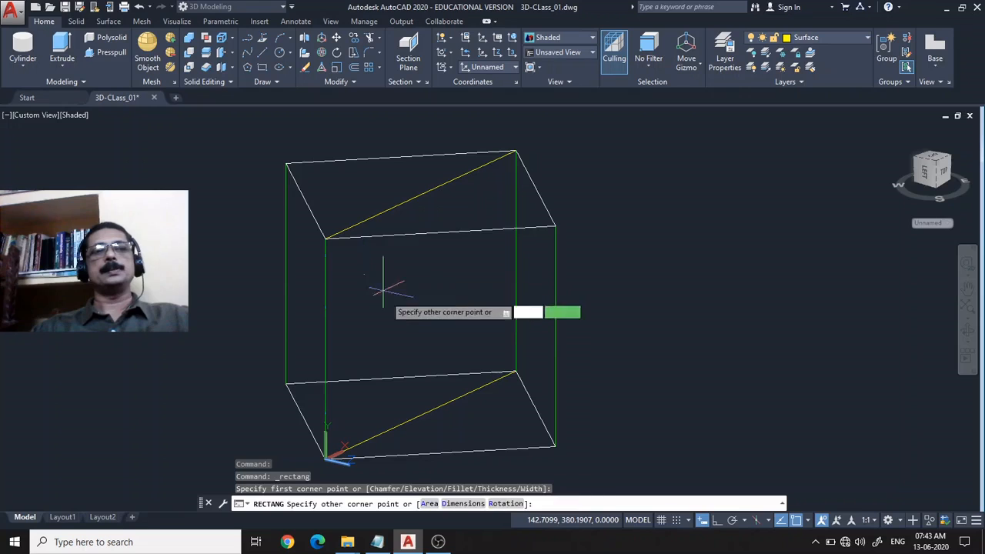
pyautogui.click(402, 352)
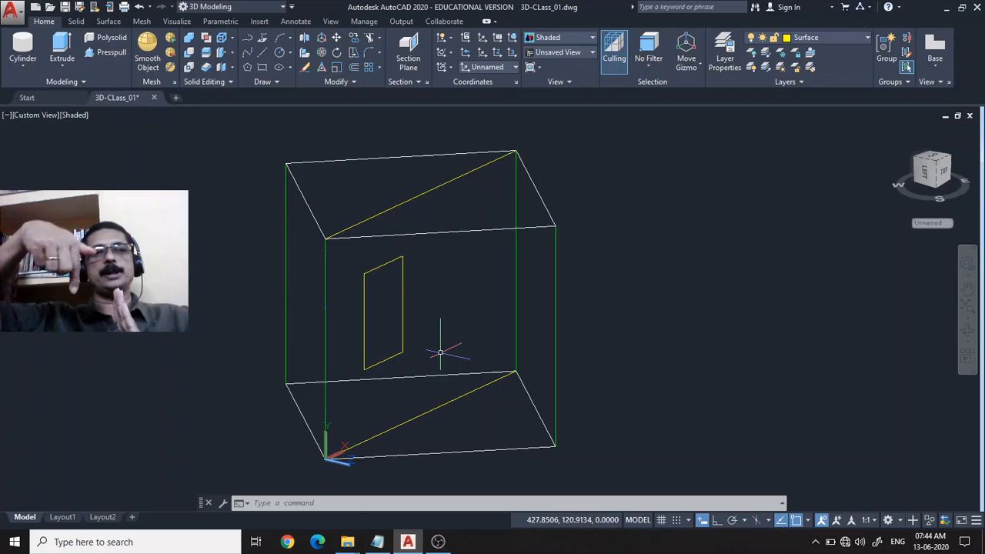
# Revolve the rectangle a full 360 degrees about its vertical edge farther from the UCS origin, forming a solid cylinder.
pyautogui.click(65, 70)
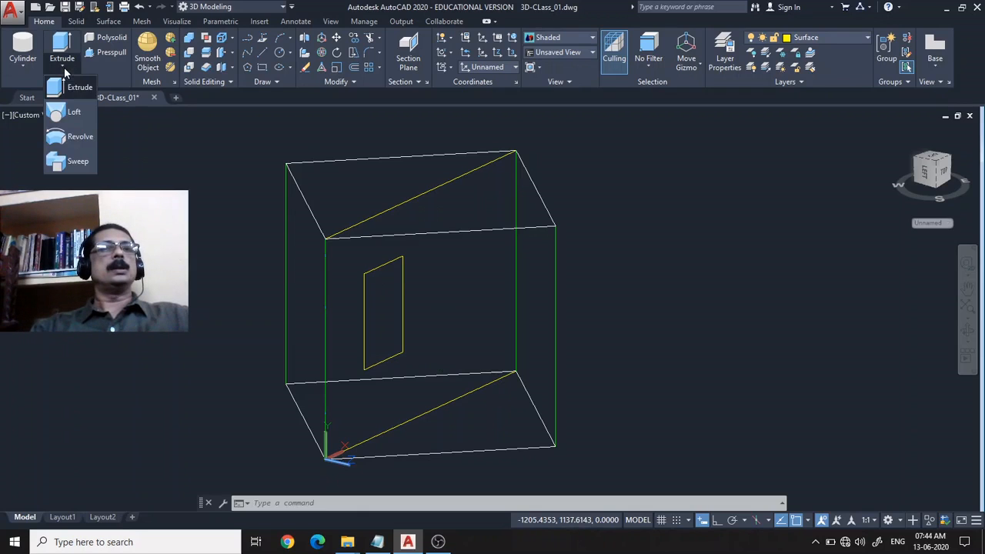
pyautogui.click(65, 138)
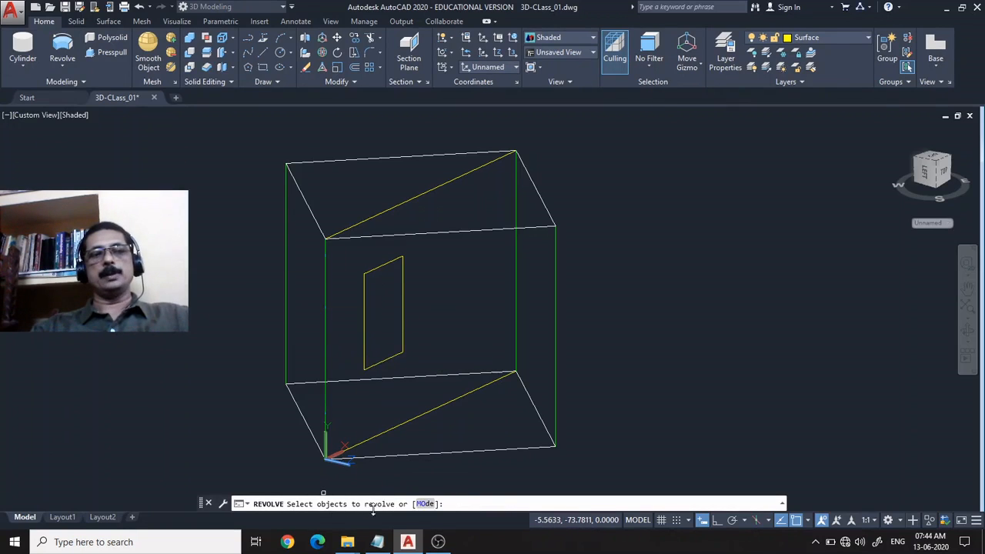
pyautogui.click(363, 335)
pyautogui.press('Return')
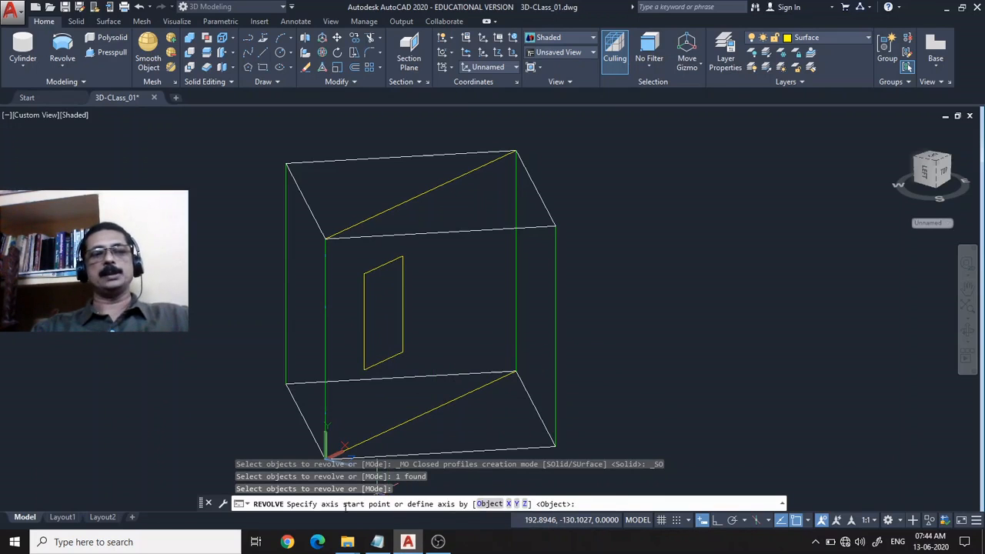
pyautogui.click(402, 353)
pyautogui.click(401, 259)
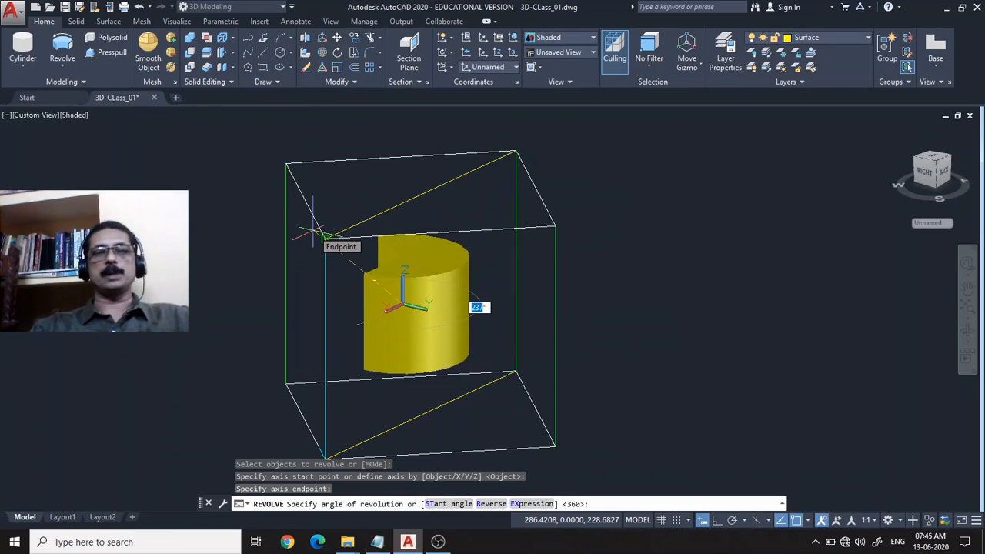
pyautogui.press('Return')
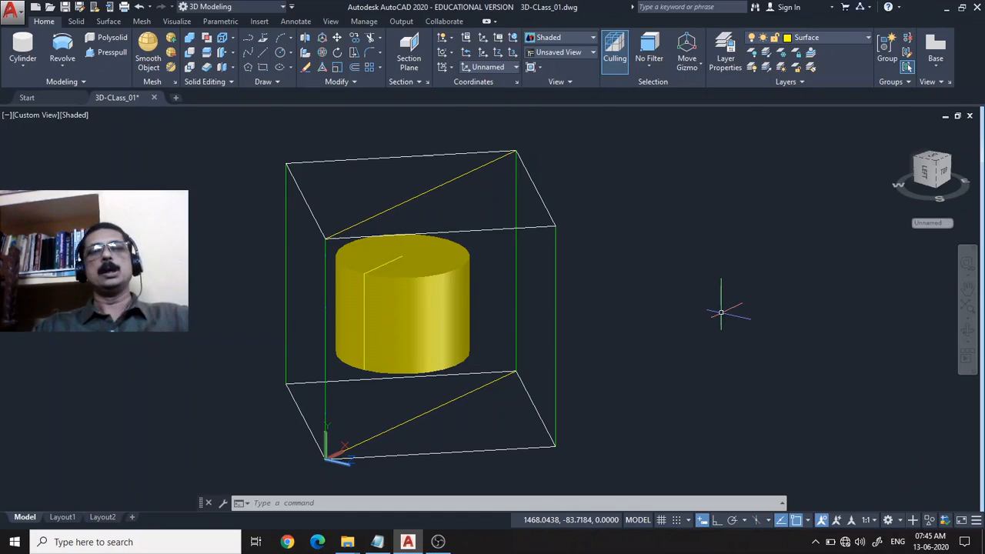
# Erase the revolved cylinder and its source rectangle from the diagonal plane.
pyautogui.click(438, 333)
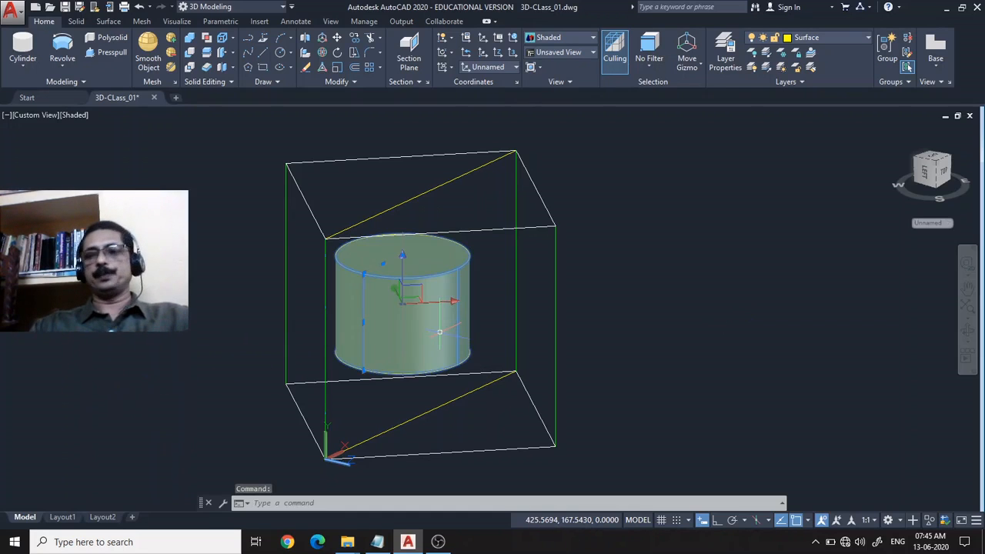
pyautogui.press('Delete')
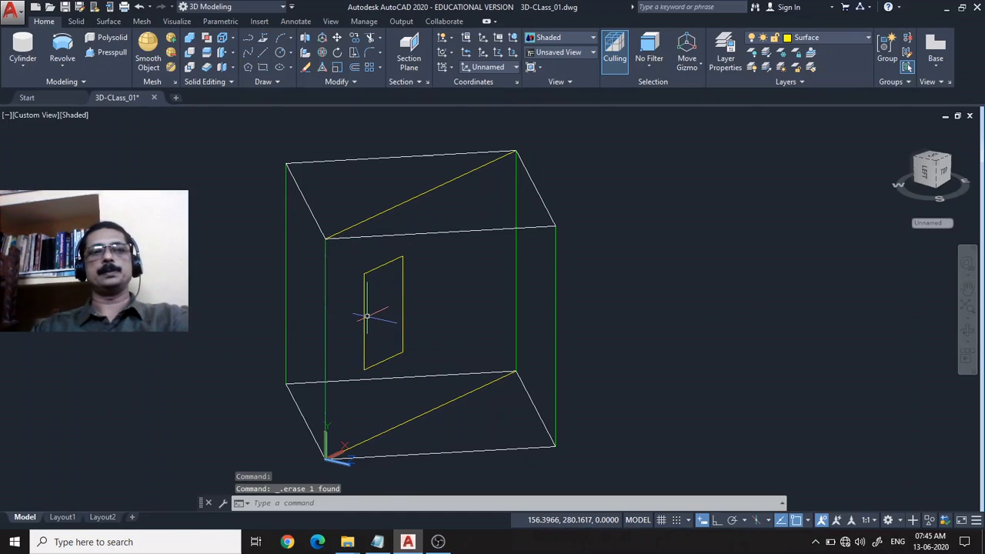
pyautogui.click(367, 315)
pyautogui.press('Delete')
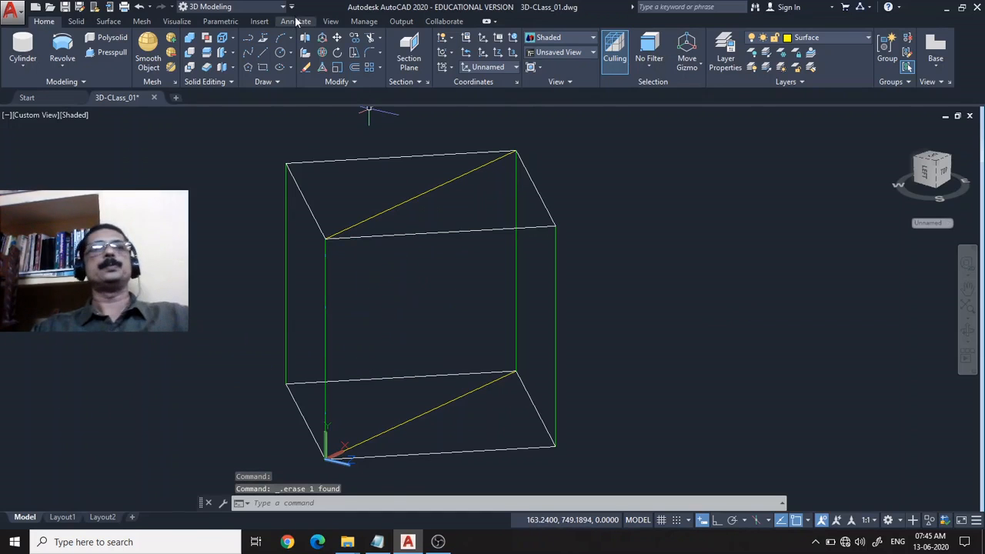
# Make the magenta construction layer current in place of the Surface layer.
pyautogui.scroll(5, 488, 346)
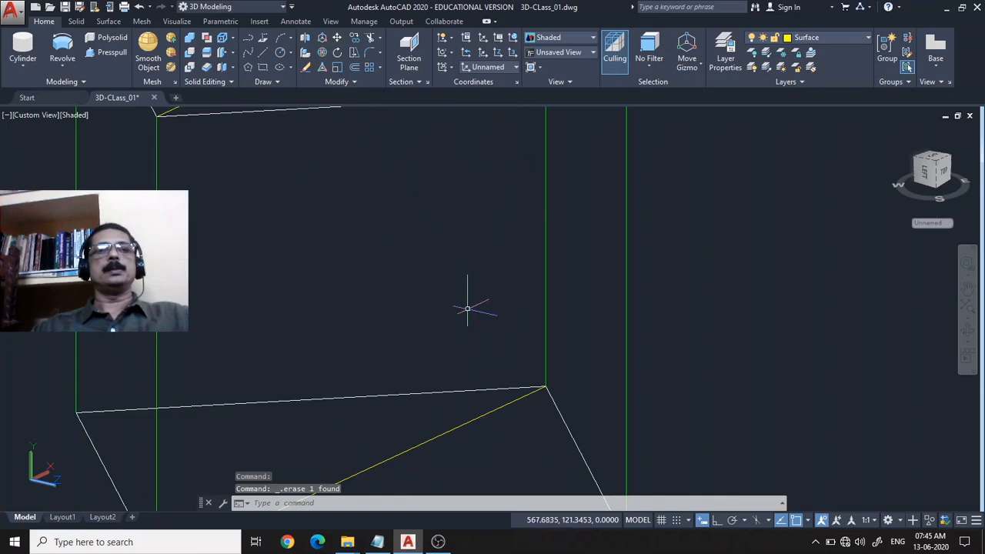
pyautogui.scroll(-6, 465, 308)
pyautogui.scroll(3, 463, 309)
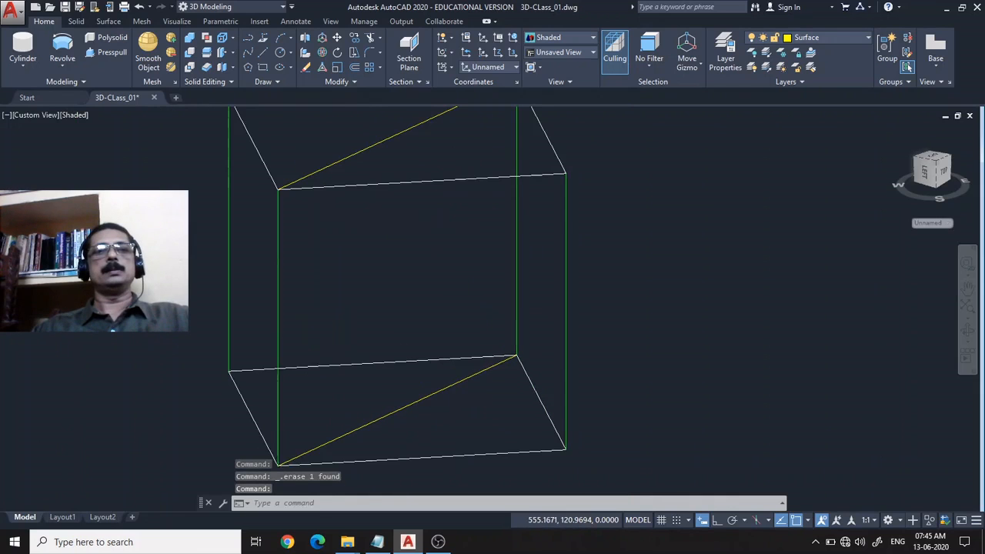
pyautogui.moveTo(462, 308); pyautogui.dragTo(470, 330, button='middle')
pyautogui.press('Escape')
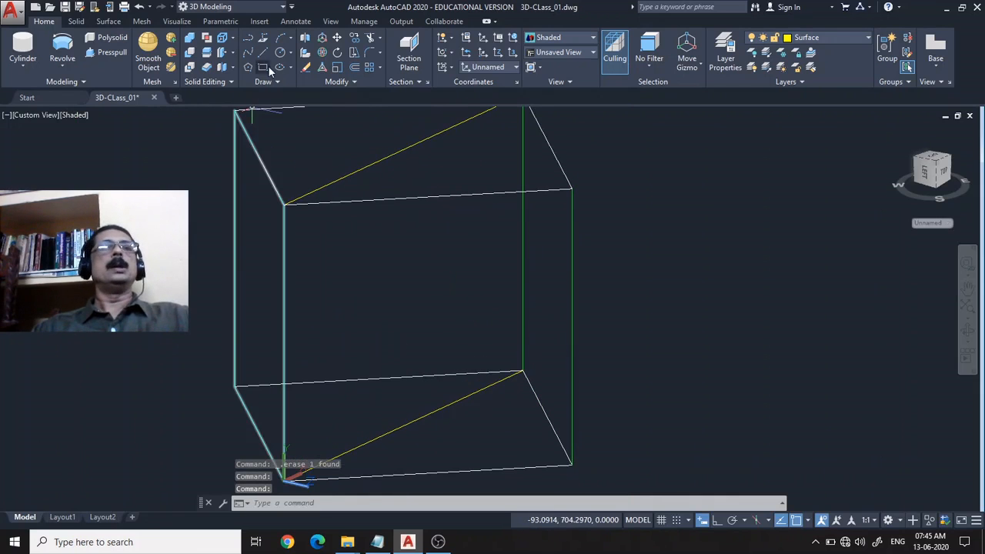
pyautogui.click(843, 38)
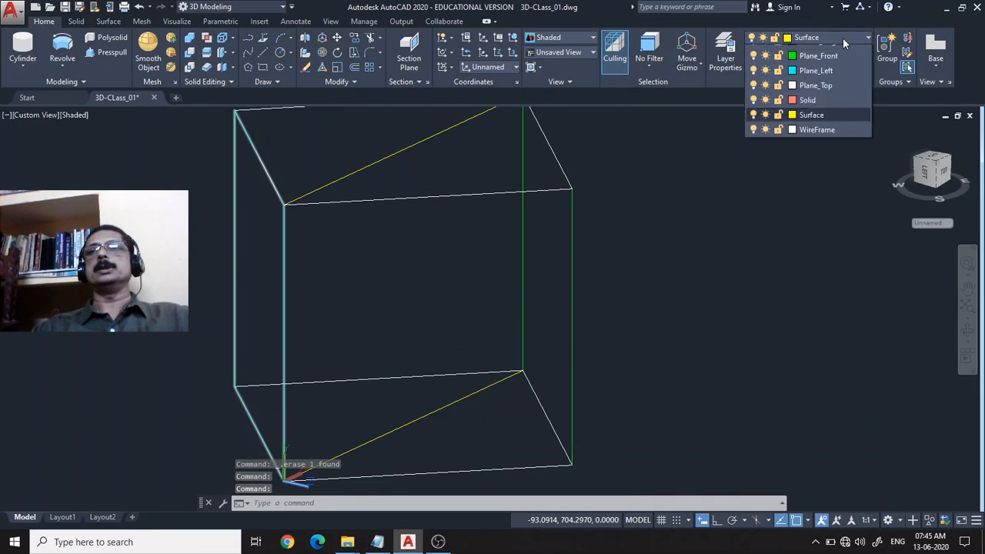
pyautogui.click(820, 67)
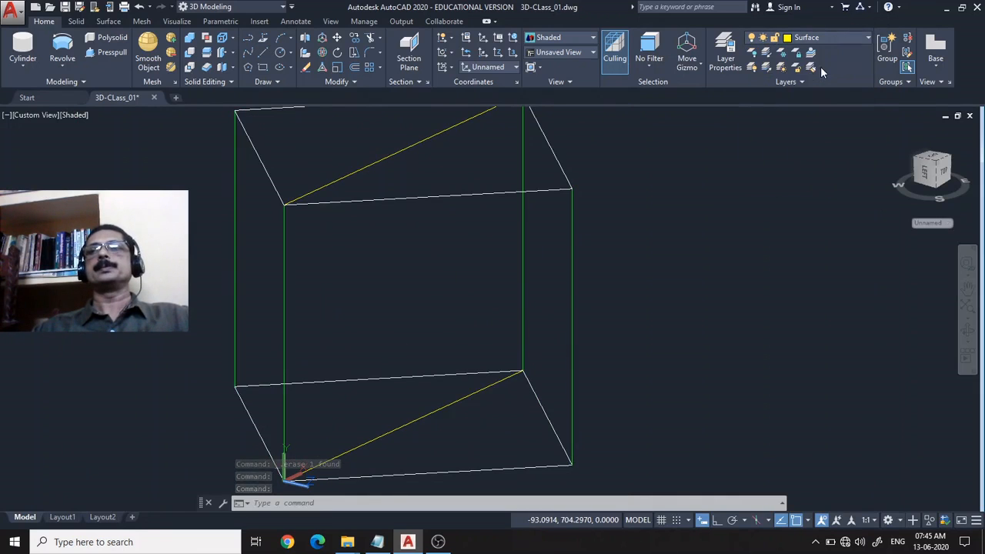
# Start a polyline on the diagonal plane with two straight segments forming a pointed tip, continued by an inward-curving arc.
pyautogui.click(248, 37)
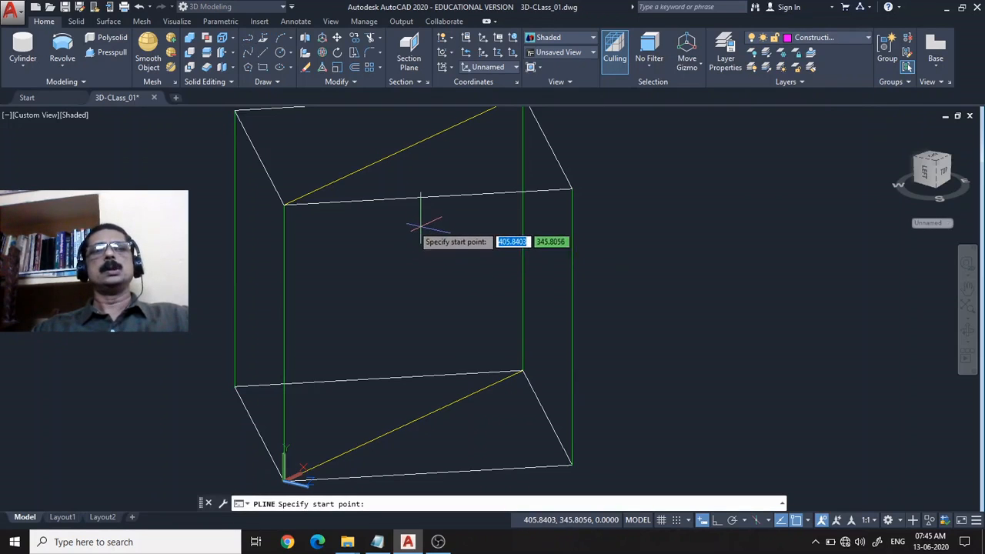
pyautogui.click(400, 213)
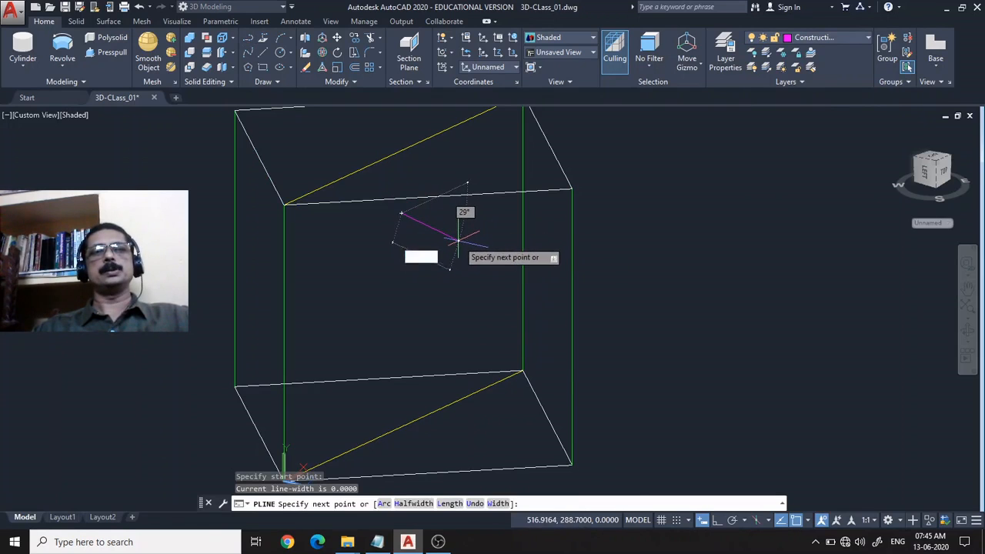
pyautogui.click(457, 240)
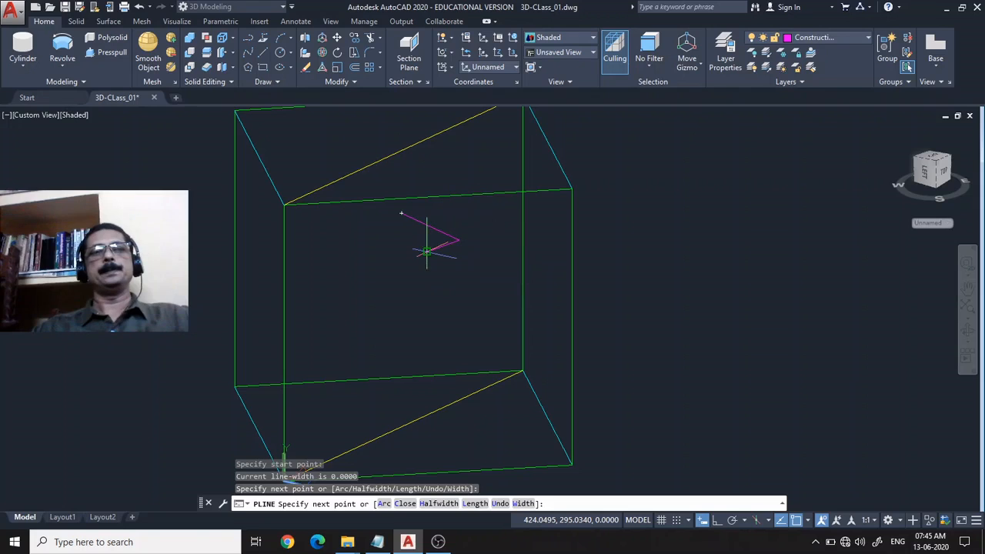
pyautogui.click(427, 251)
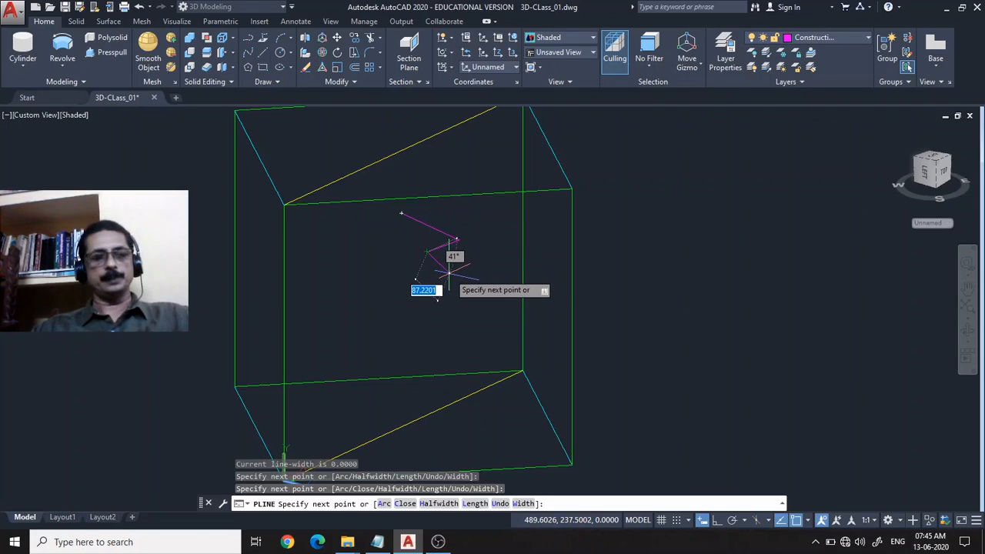
pyautogui.write('a')
pyautogui.press('Return')
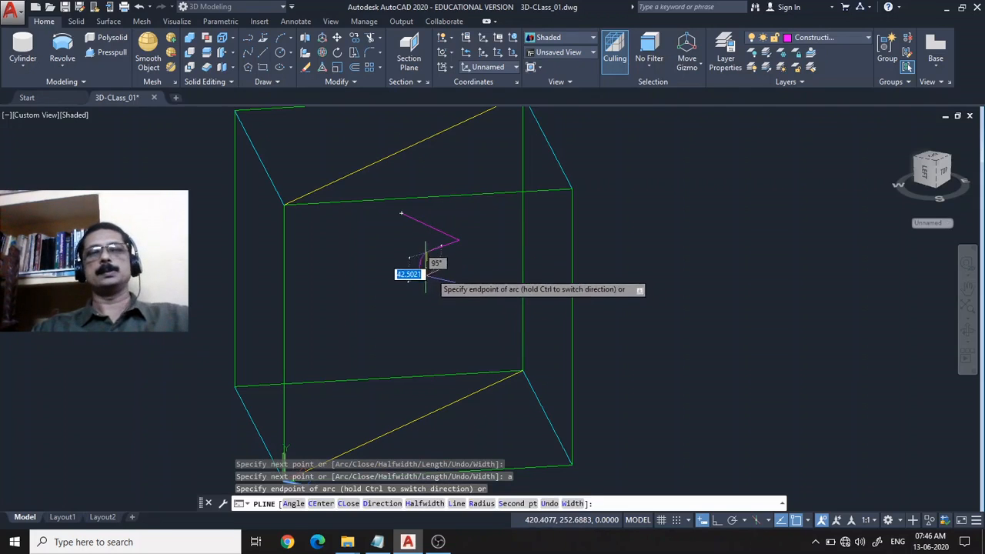
pyautogui.click(434, 278)
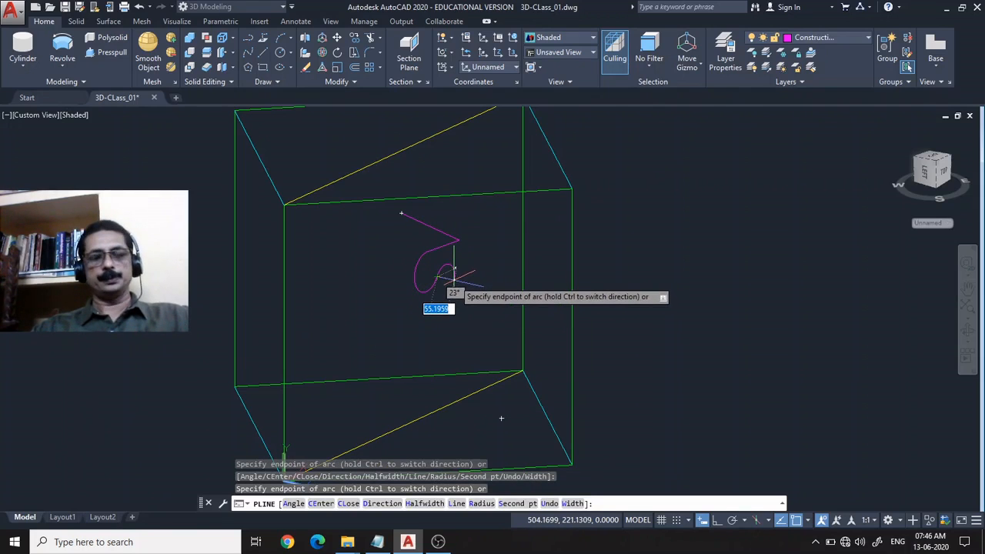
# Continue the polyline with straight segments for an angled projection, a short base and a vertical edge about 242 units long, and close it.
pyautogui.write('l')
pyautogui.press('Return')
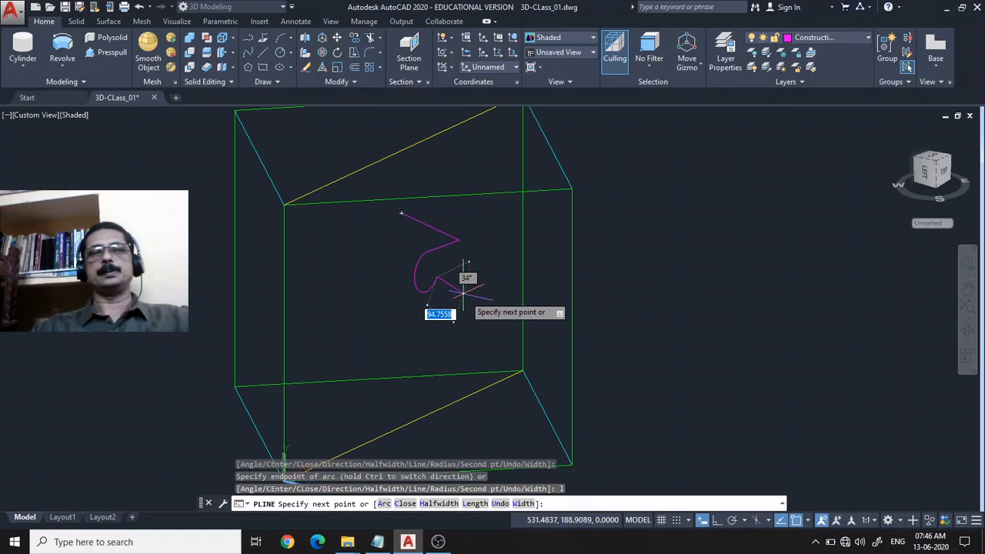
pyautogui.click(481, 283)
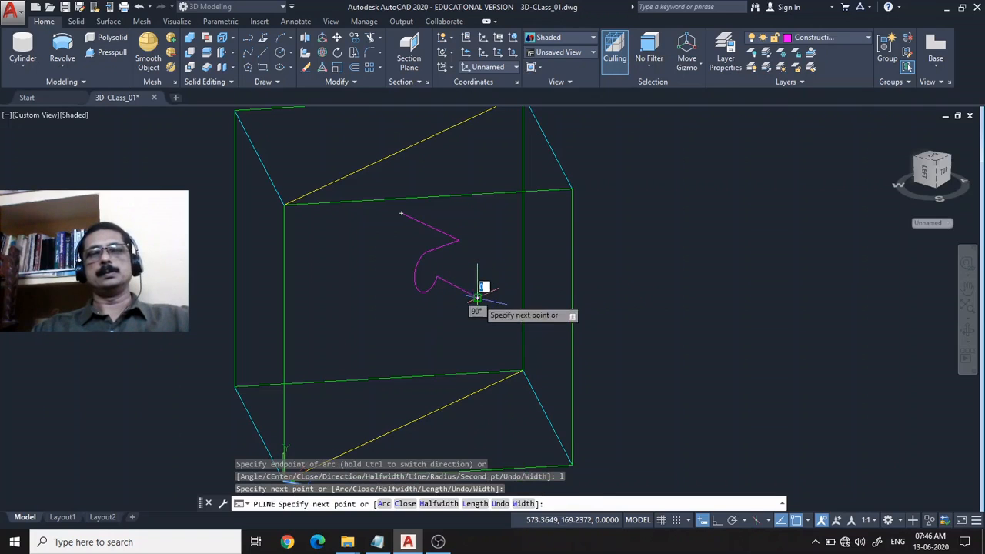
pyautogui.click(454, 329)
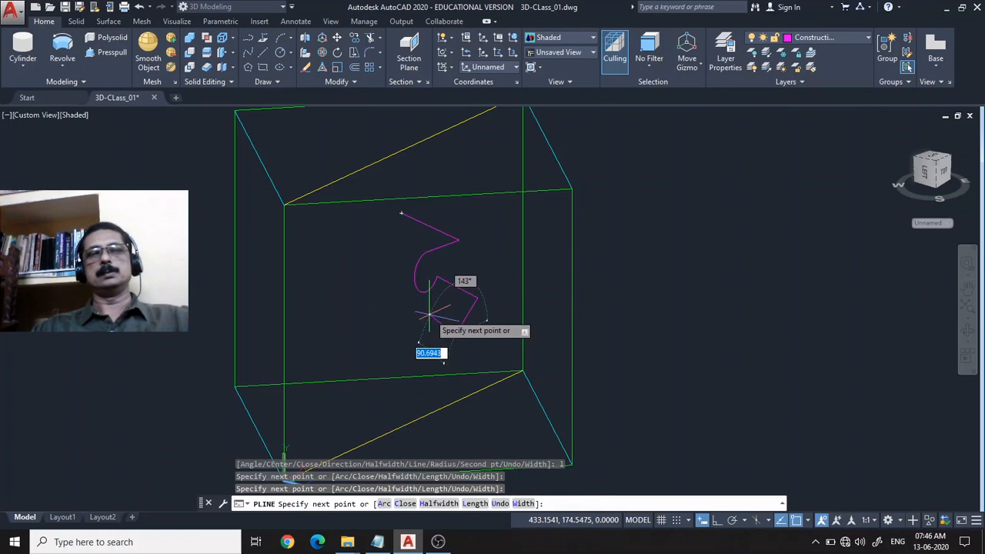
pyautogui.click(430, 314)
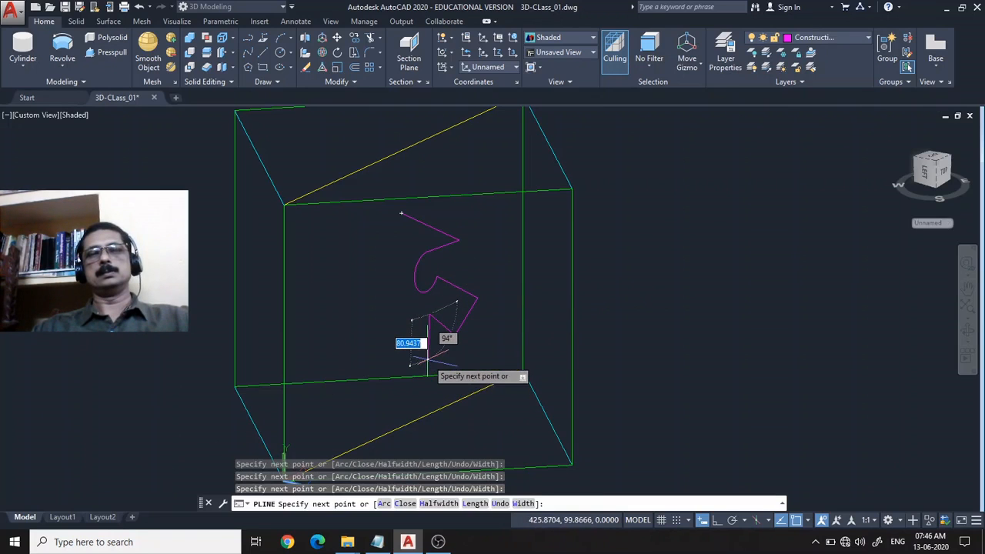
pyautogui.click(425, 358)
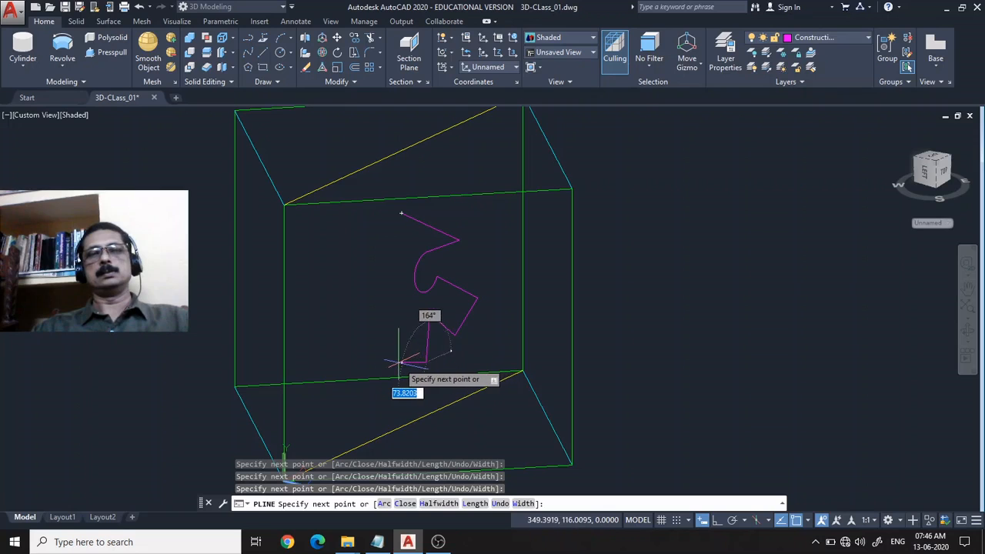
pyautogui.click(394, 360)
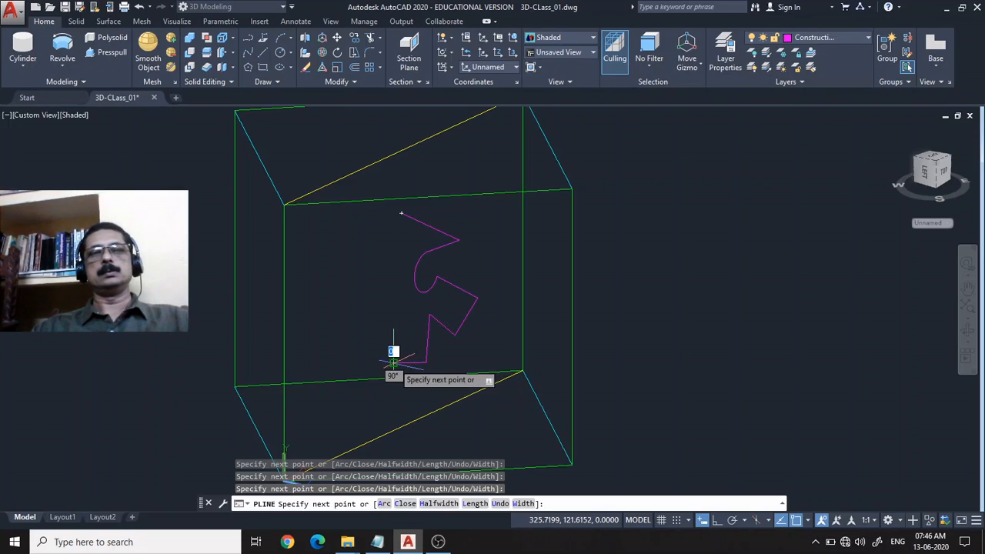
pyautogui.click(392, 229)
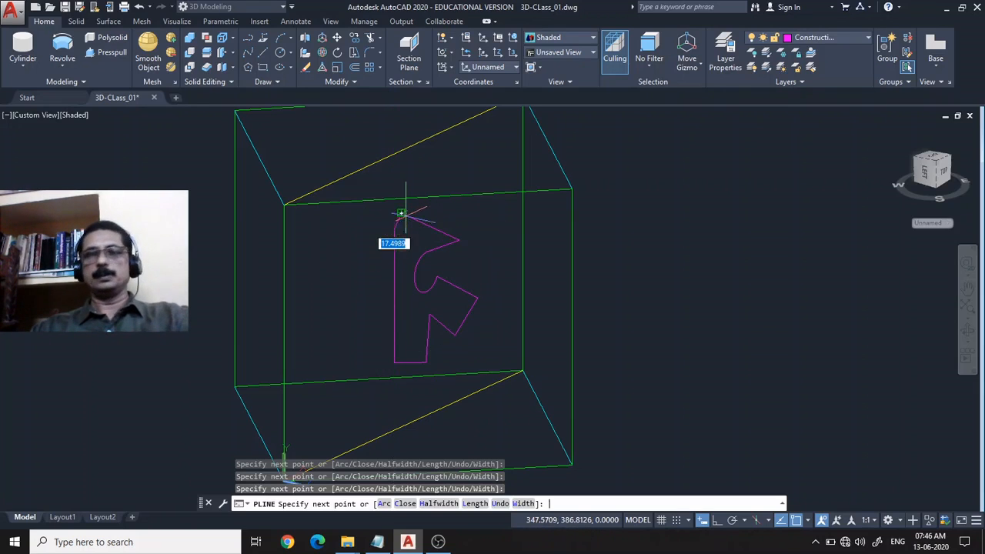
pyautogui.press('Return')
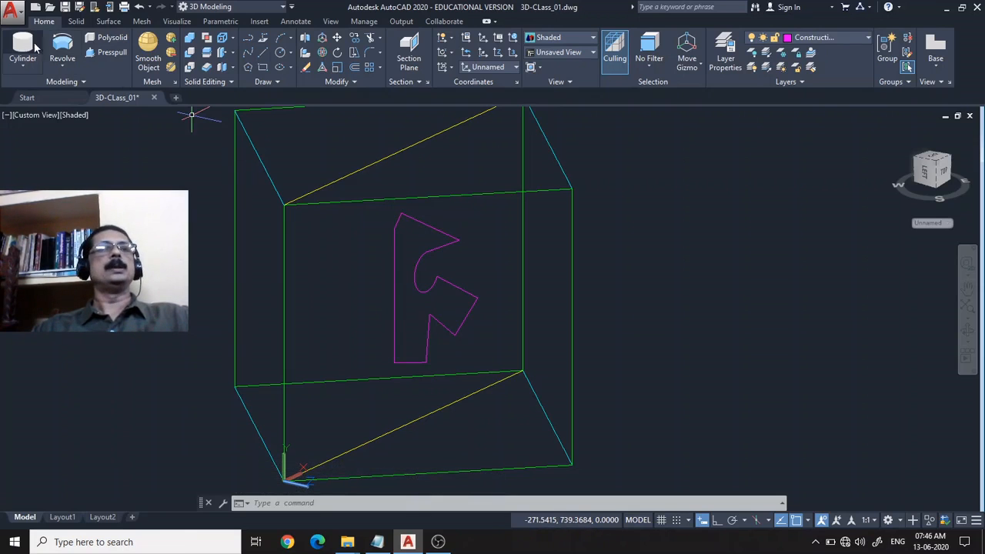
# Revolve the closed polyline on the diagonal plane 360 degrees about its long vertical edge.
pyautogui.click(62, 56)
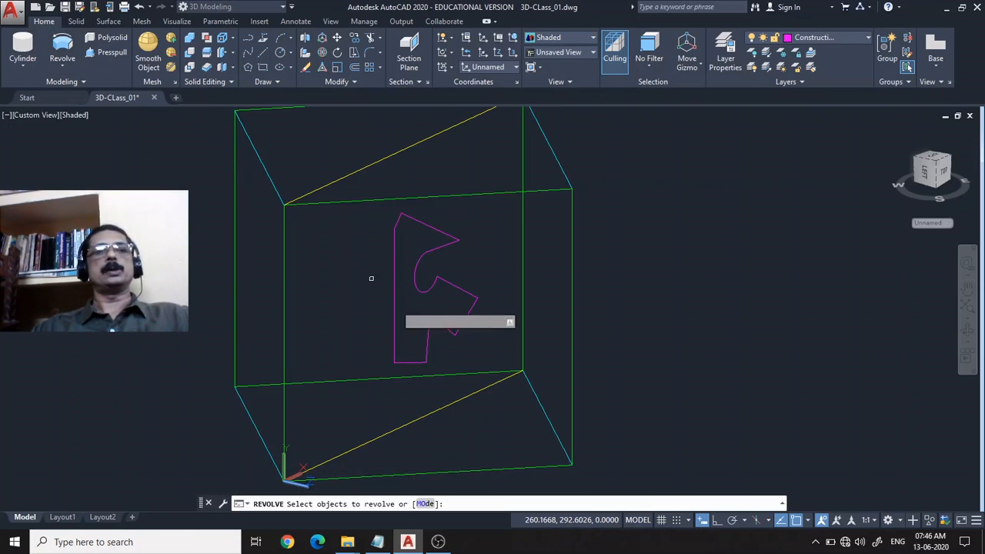
pyautogui.click(393, 342)
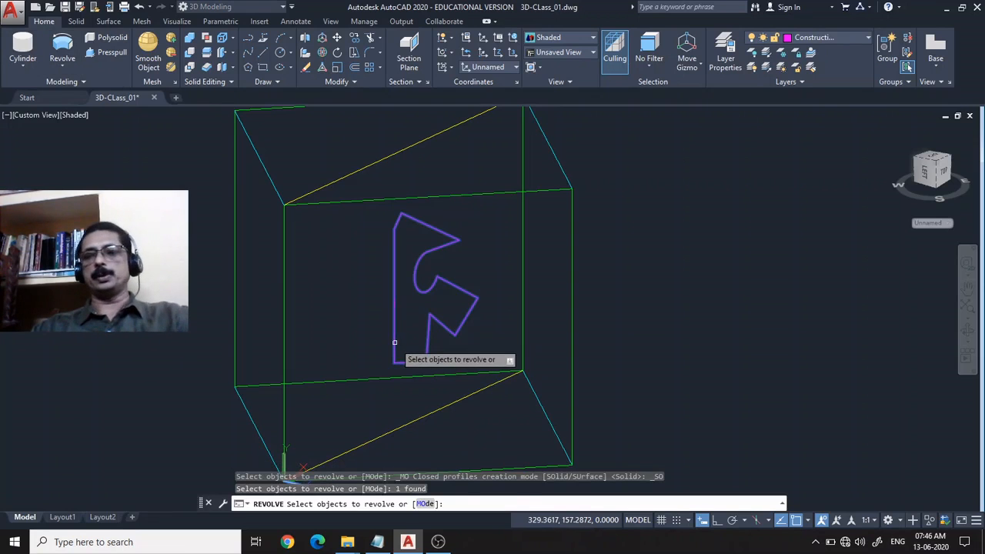
pyautogui.press('Return')
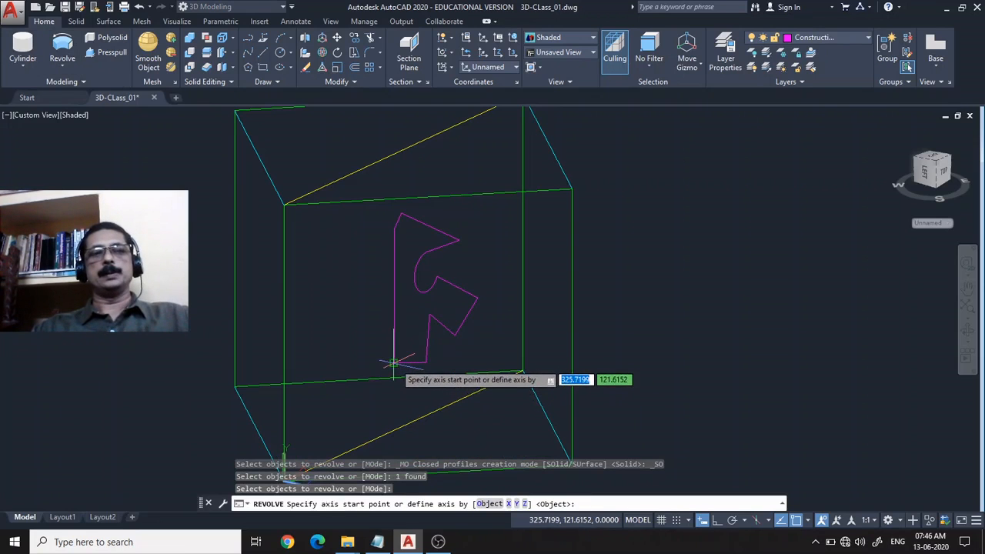
pyautogui.click(394, 362)
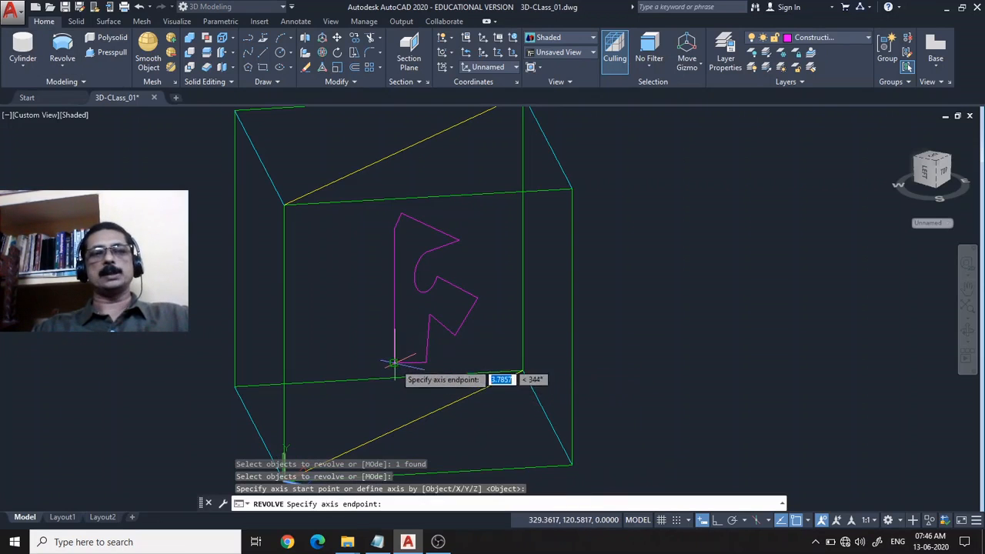
pyautogui.click(393, 229)
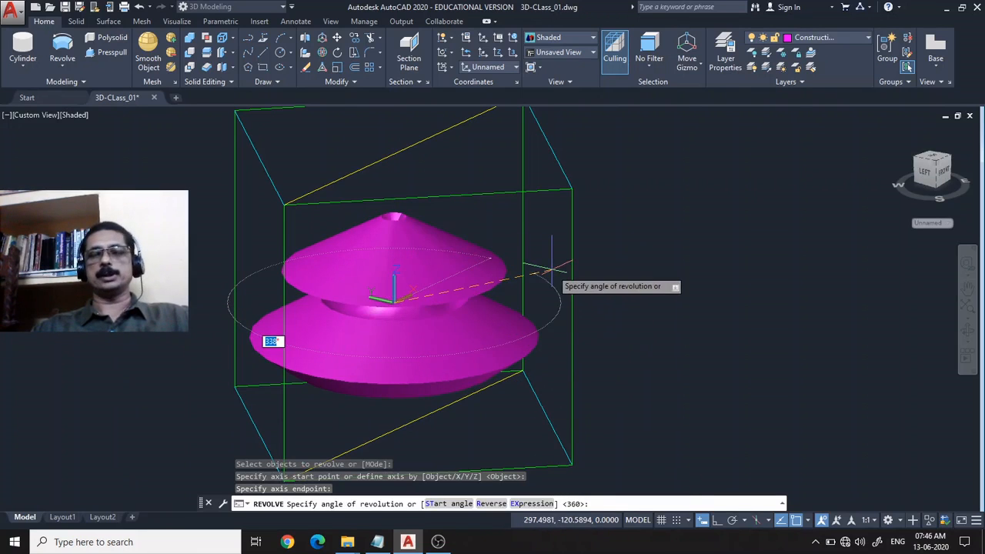
pyautogui.press('Return')
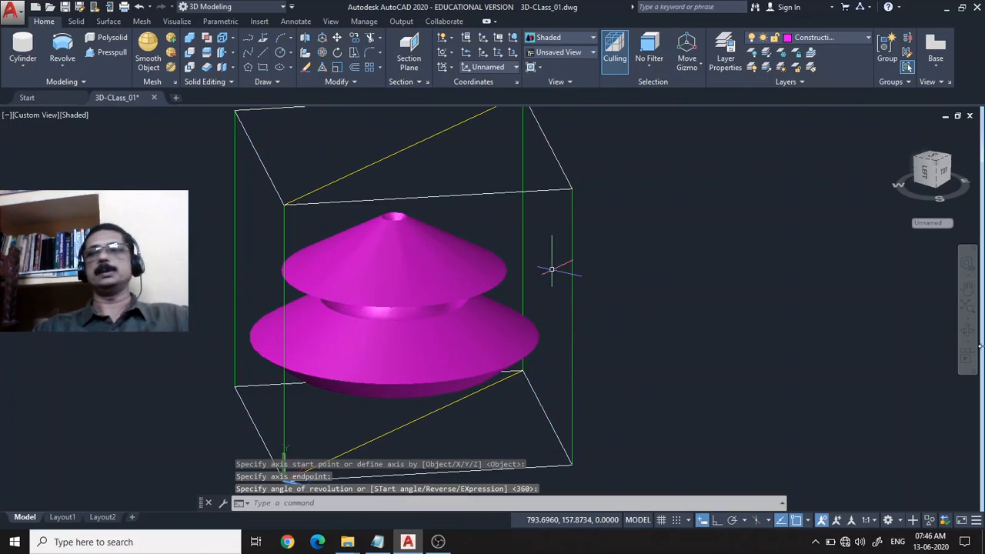
# Erase the revolved solid and its source polyline from the diagonal plane.
pyautogui.click(967, 331)
pyautogui.moveTo(683, 331); pyautogui.dragTo(652, 342)
pyautogui.press('Escape')
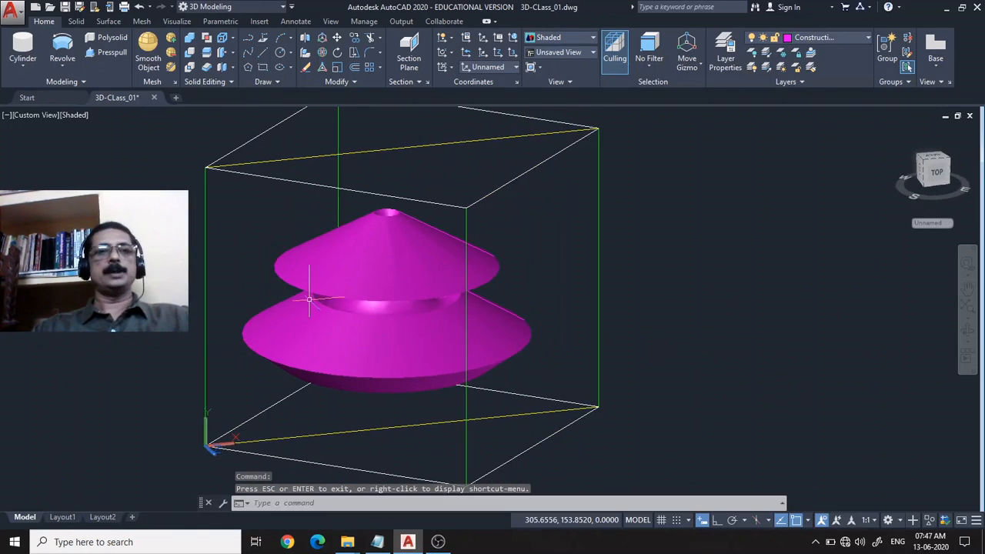
pyautogui.click(356, 267)
pyautogui.press('Delete')
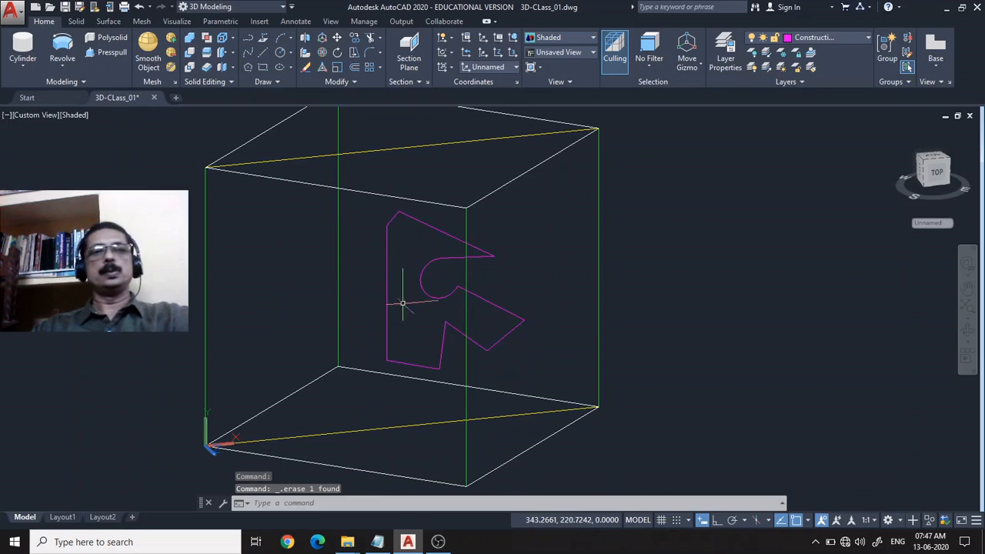
pyautogui.click(385, 279)
pyautogui.press('Delete')
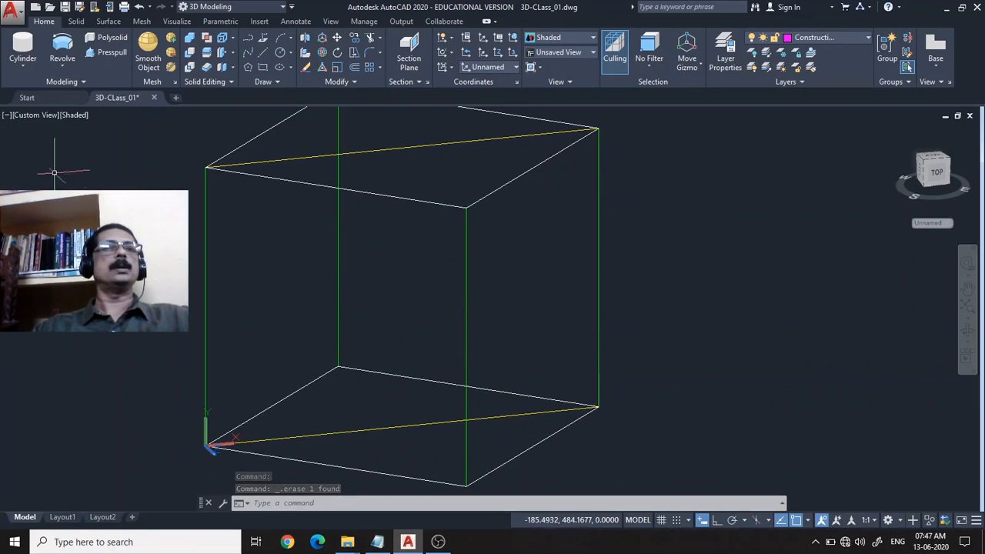
pyautogui.click(62, 67)
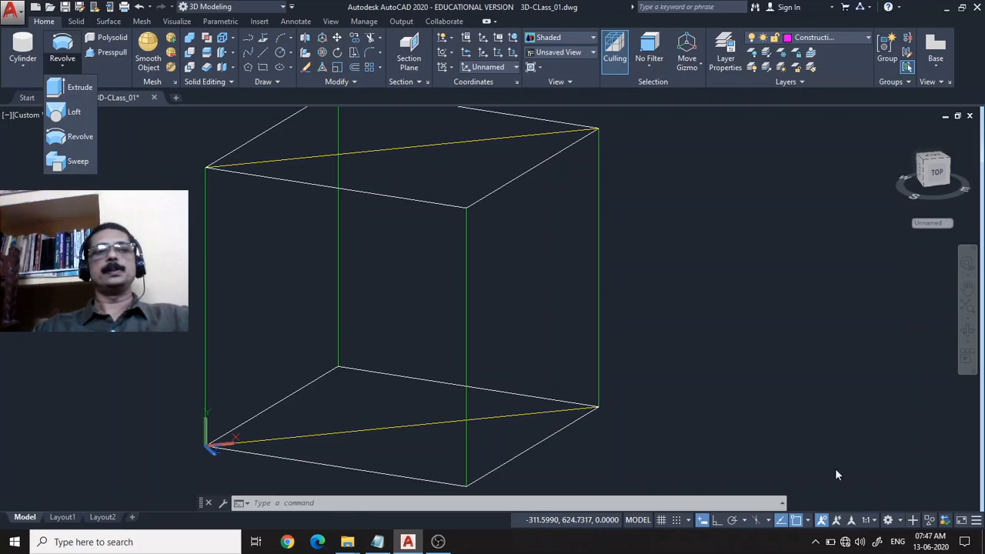
pyautogui.click(752, 428)
pyautogui.moveTo(598, 364); pyautogui.dragTo(711, 387, button='middle')
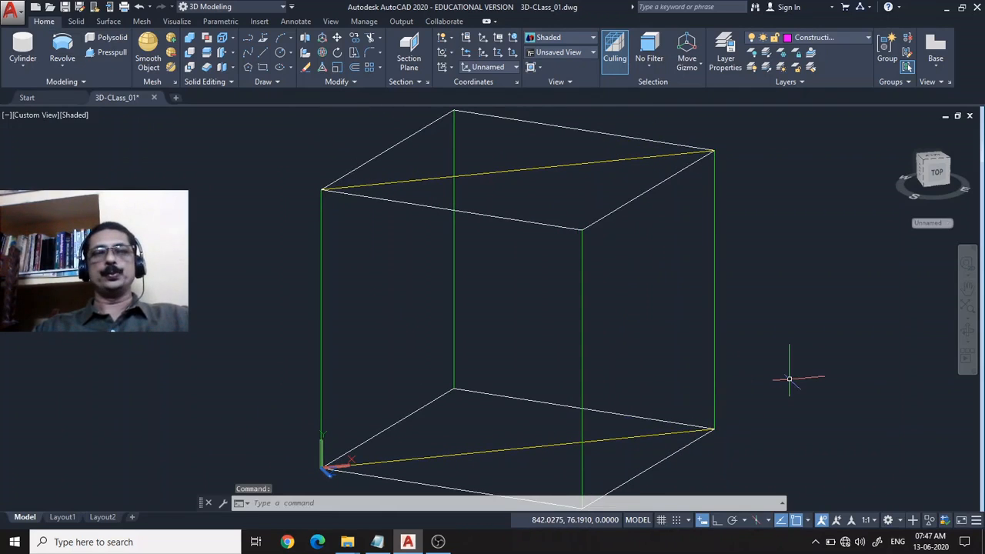
pyautogui.moveTo(787, 378); pyautogui.dragTo(683, 376, button='middle')
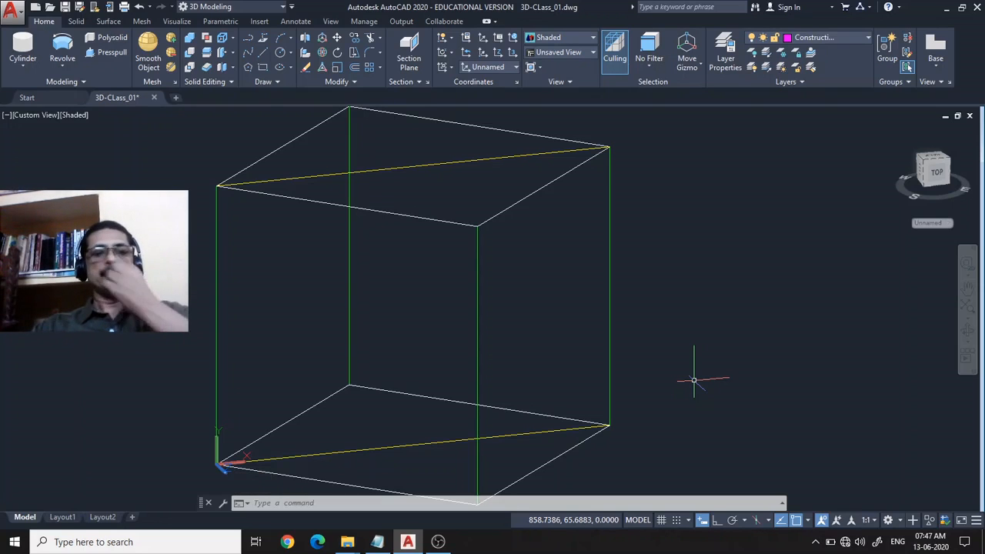
pyautogui.scroll(-2, 666, 330)
pyautogui.moveTo(666, 330); pyautogui.dragTo(701, 336, button='middle')
pyautogui.scroll(2, 623, 313)
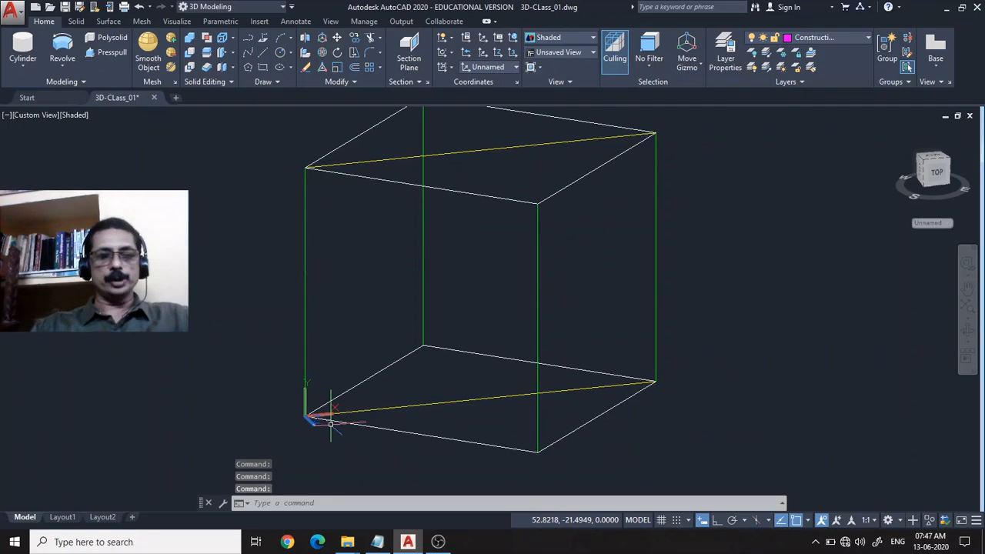
# Restore the World UCS and draw a small circle on the box's base plane, centred at about (87, 199).
pyautogui.press('Return')
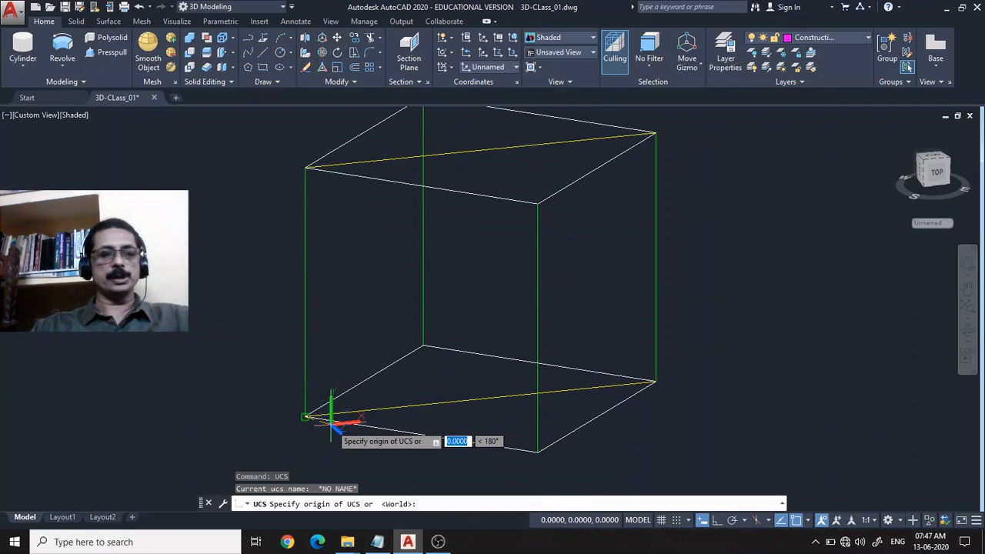
pyautogui.write('w')
pyautogui.press('Return')
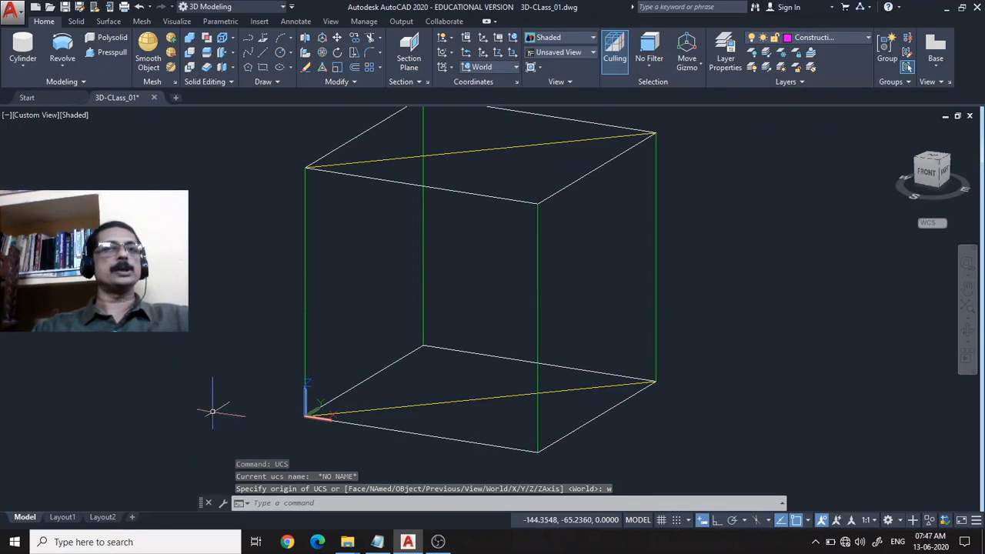
pyautogui.click(280, 52)
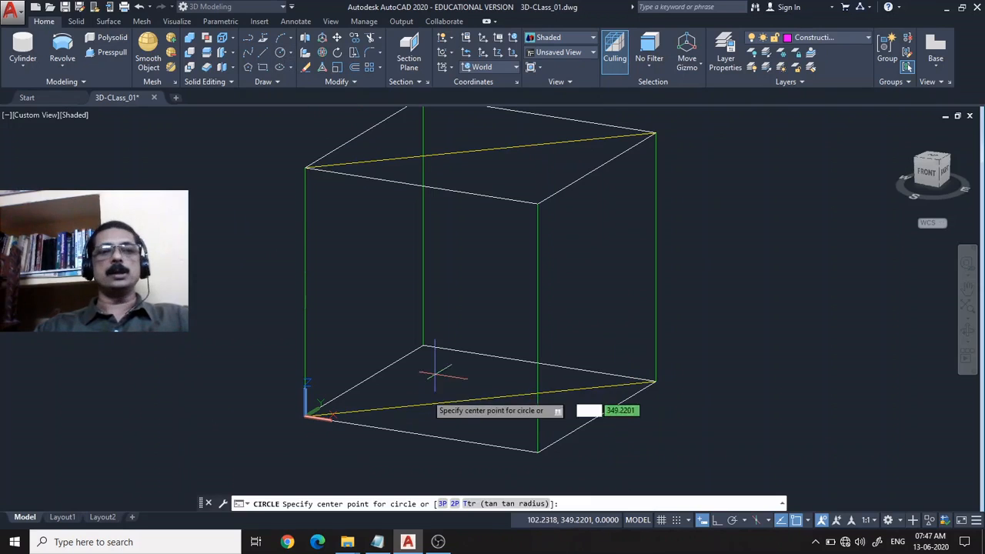
pyautogui.click(392, 395)
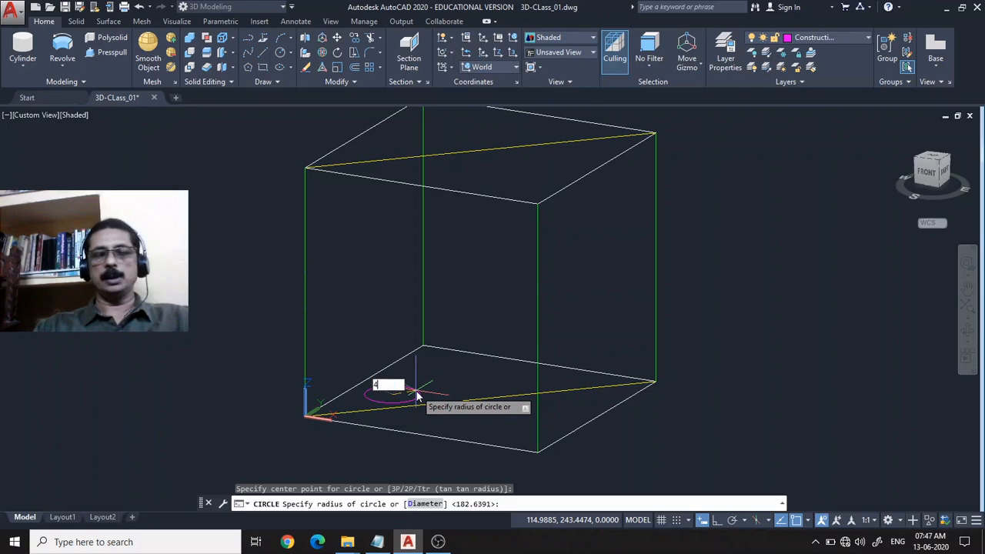
pyautogui.press('Return')
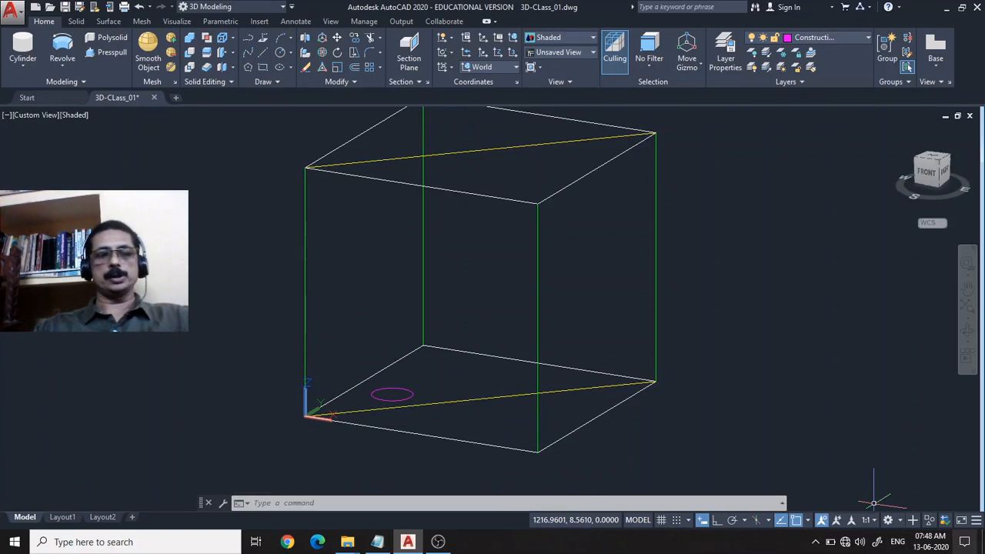
# Restore the previous UCS so the drawing plane lies on the box's vertical diagonal plane again.
pyautogui.write('ucs')
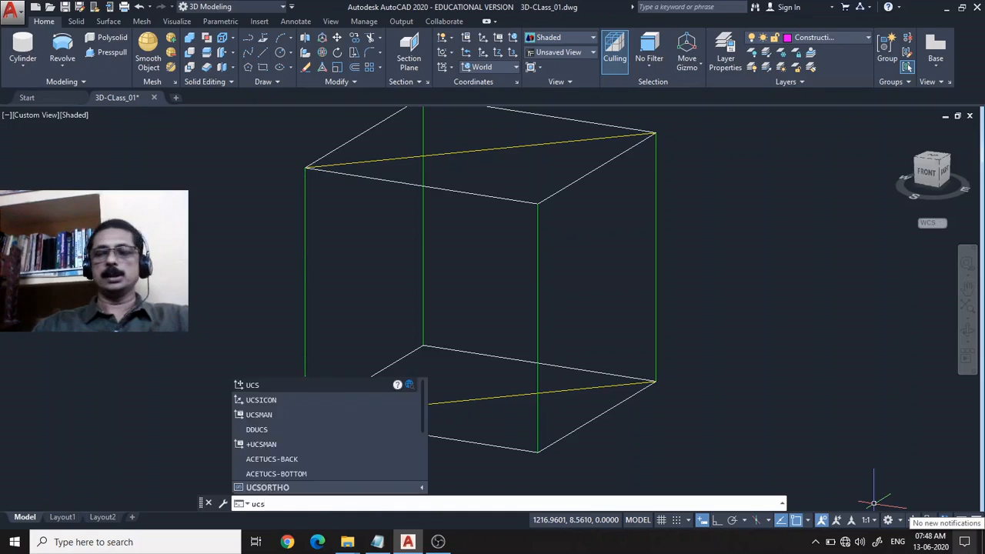
pyautogui.press('Return')
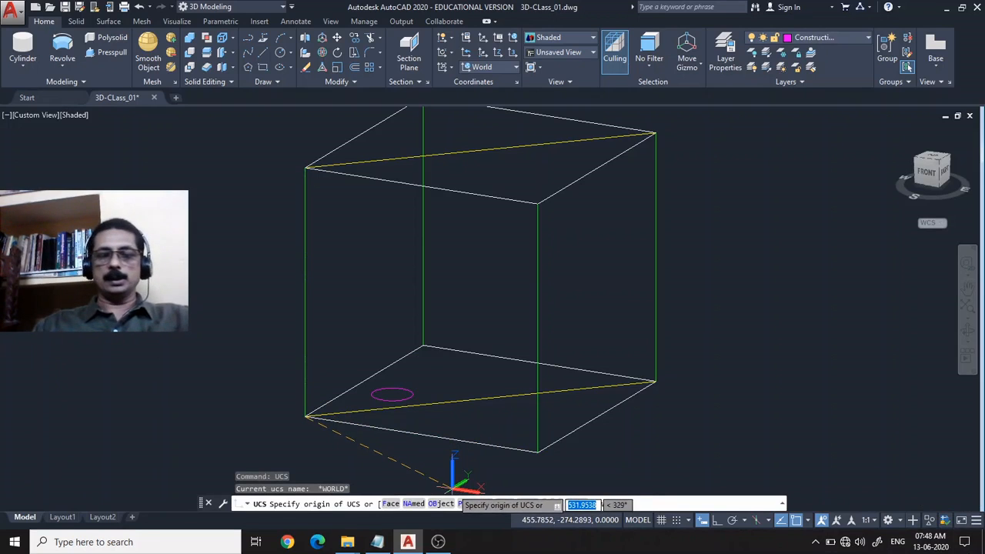
pyautogui.write('p')
pyautogui.press('Return')
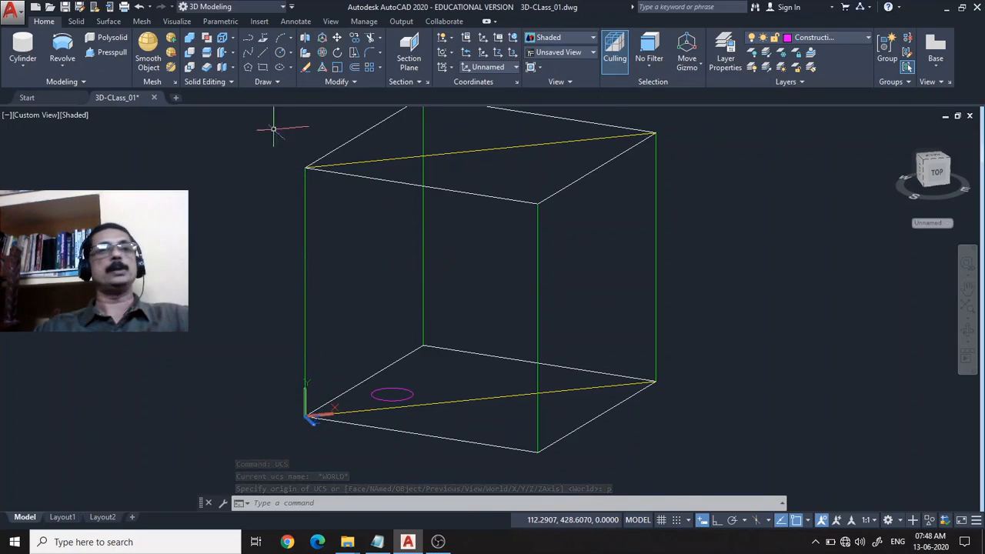
# Draw an open polyline of three connected arcs on the diagonal plane, arching over the box and ending in a reverse curve beyond its far edge.
pyautogui.click(246, 37)
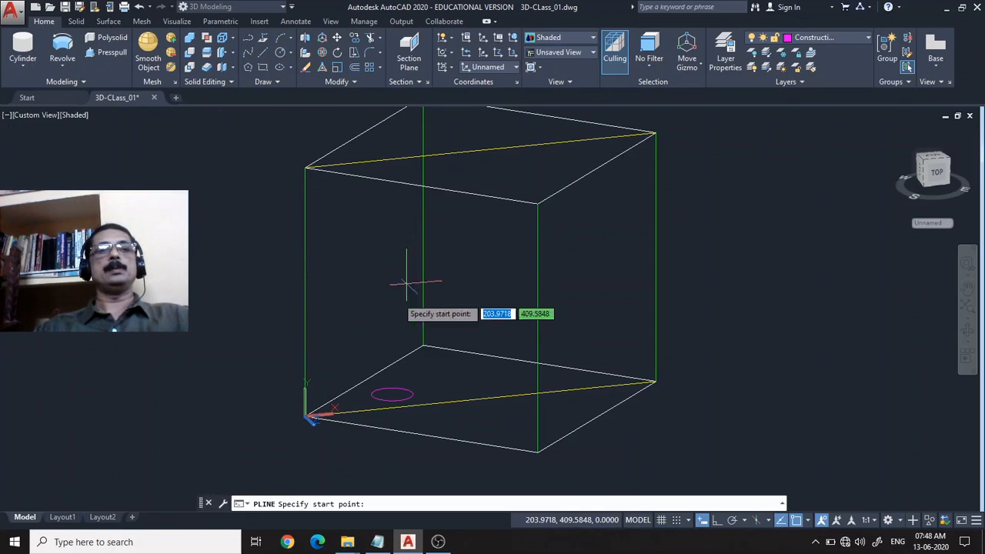
pyautogui.click(367, 308)
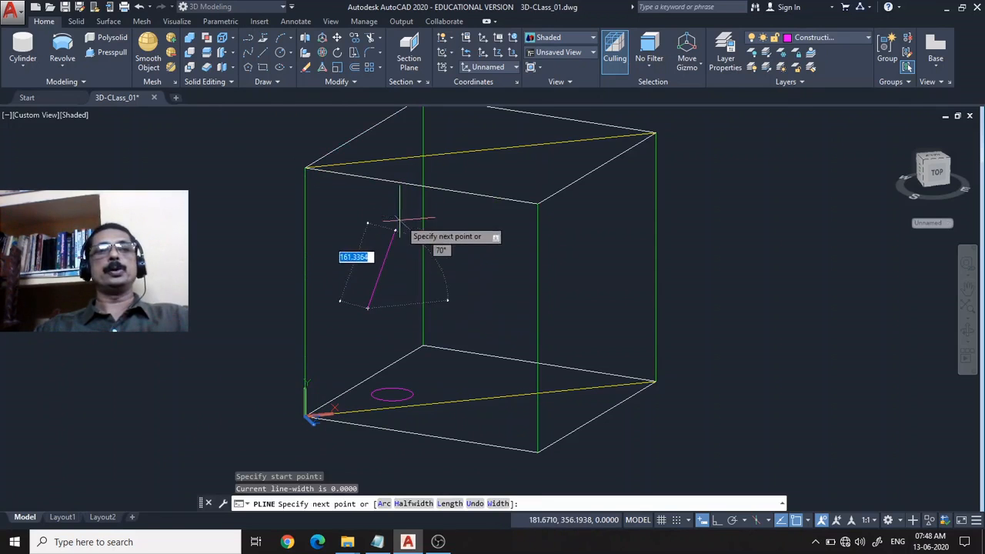
pyautogui.write('a')
pyautogui.press('Return')
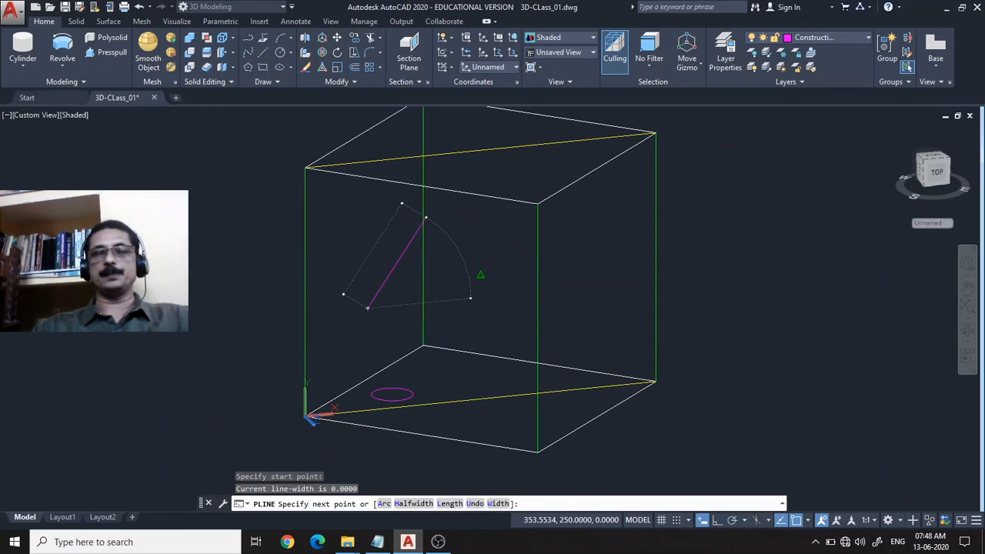
pyautogui.click(491, 229)
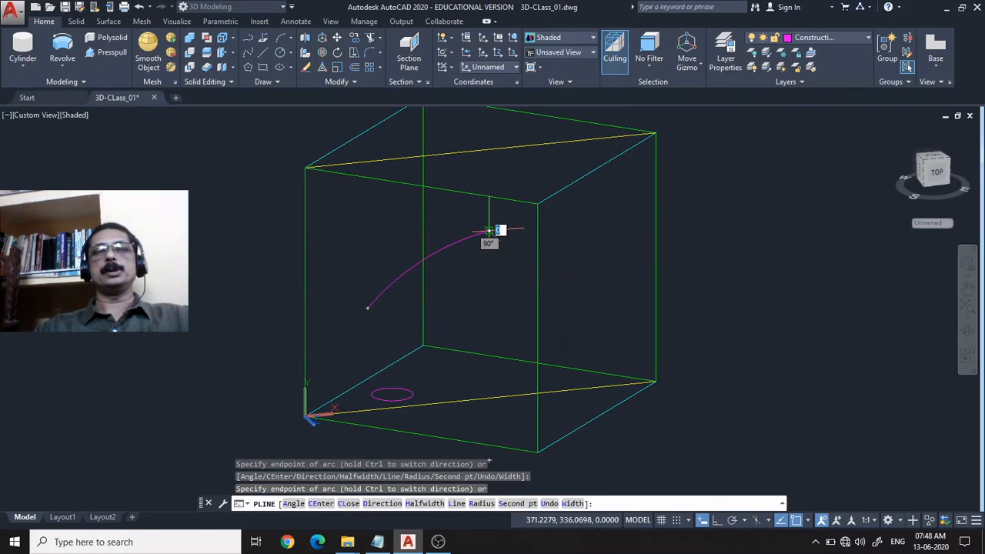
pyautogui.click(643, 301)
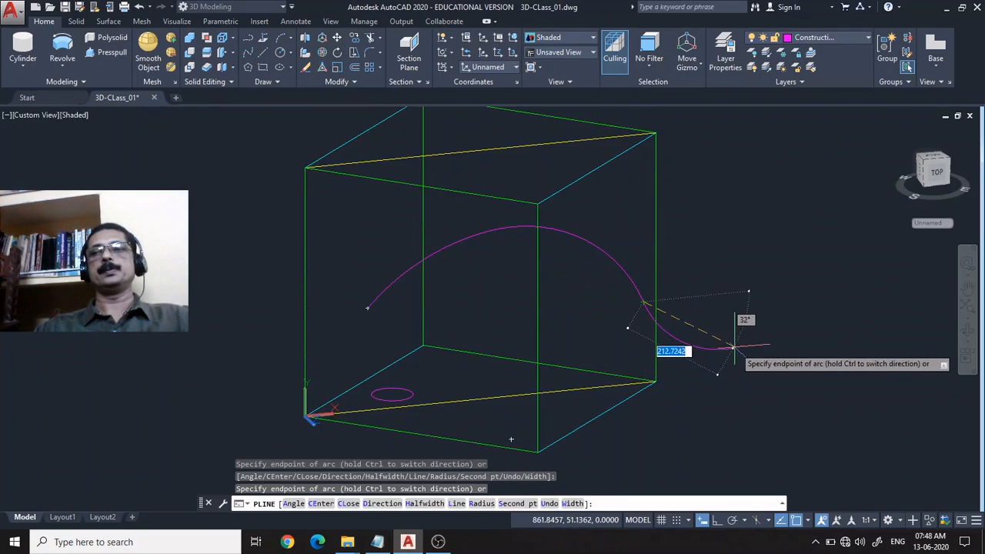
pyautogui.click(743, 346)
pyautogui.press('Return')
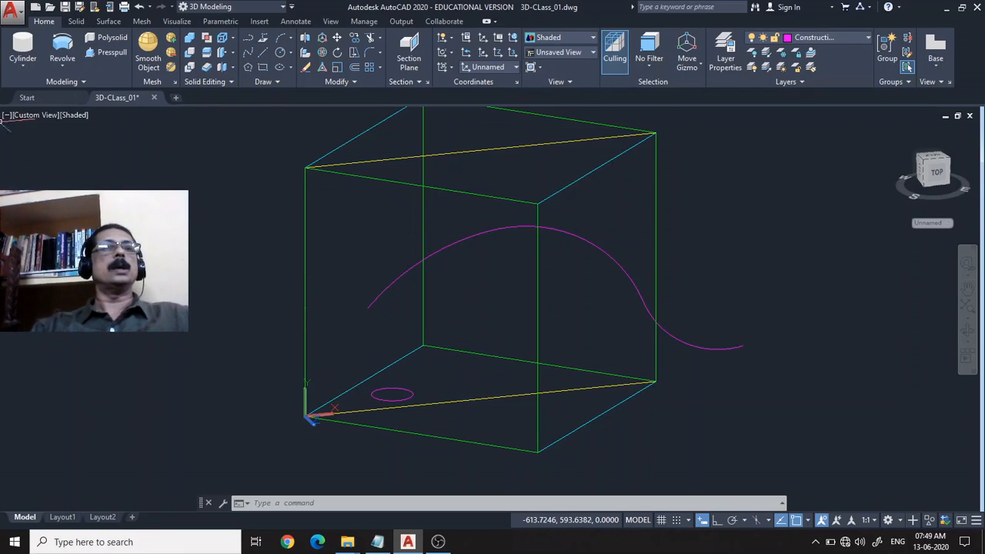
# Sweep the base-plane circle along the wavy arc polyline as a solid.
pyautogui.click(60, 66)
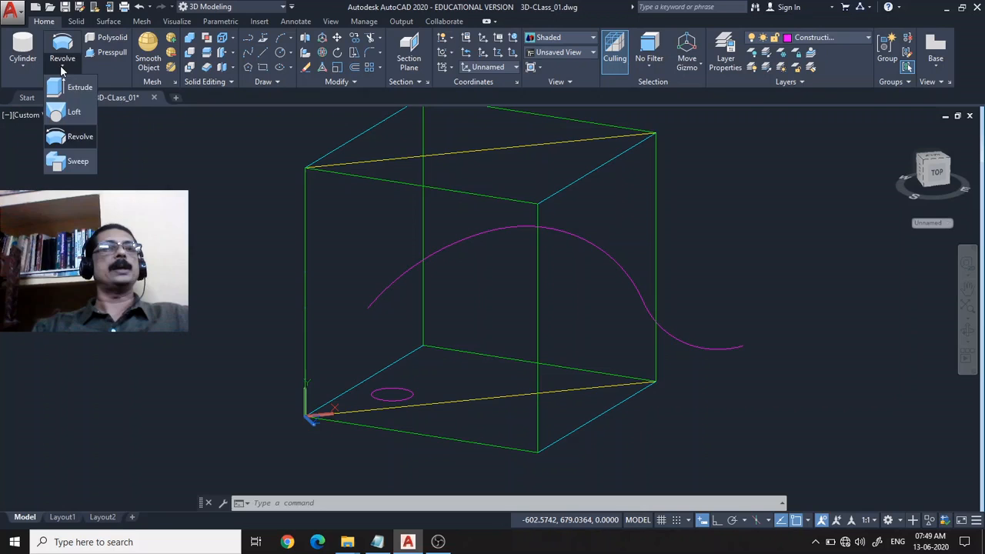
pyautogui.click(73, 163)
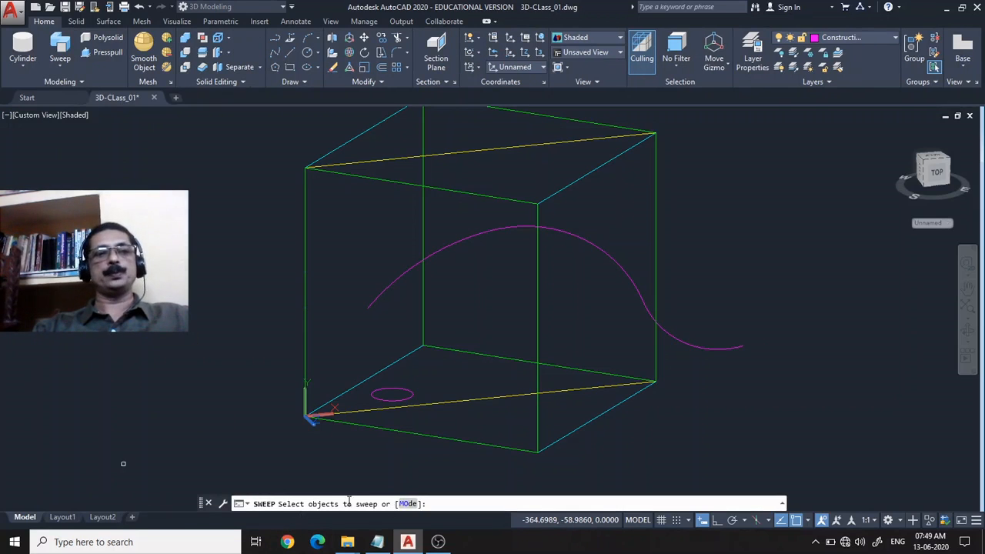
pyautogui.click(402, 397)
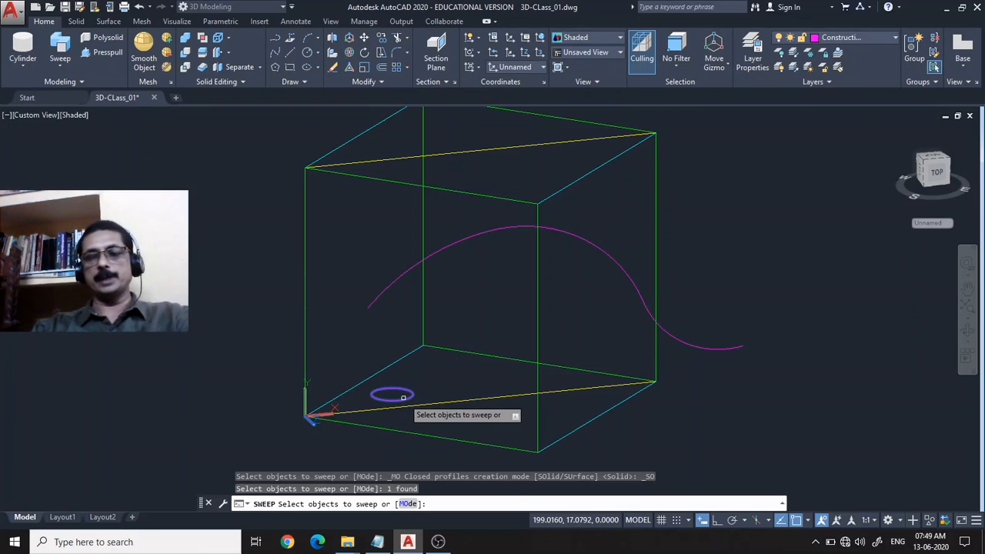
pyautogui.press('Return')
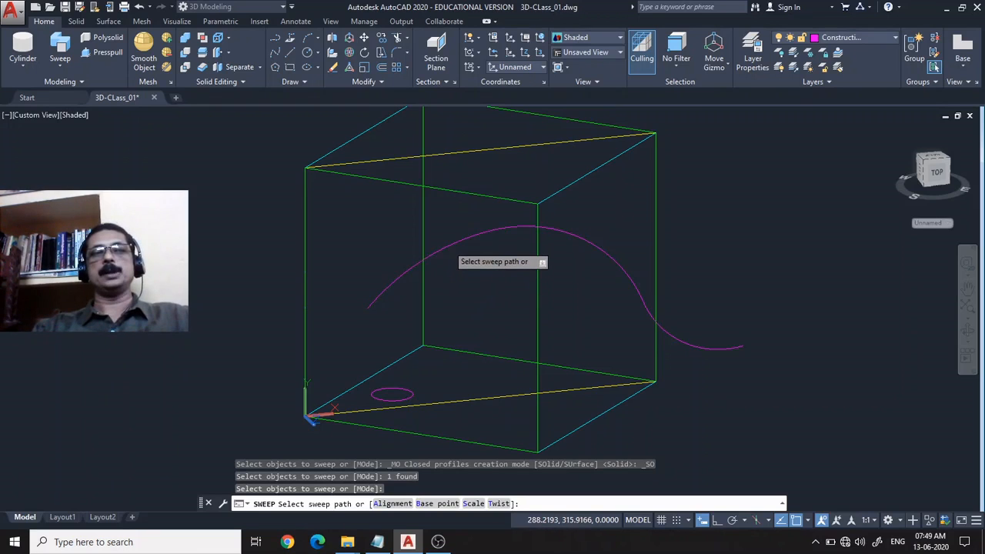
pyautogui.click(447, 245)
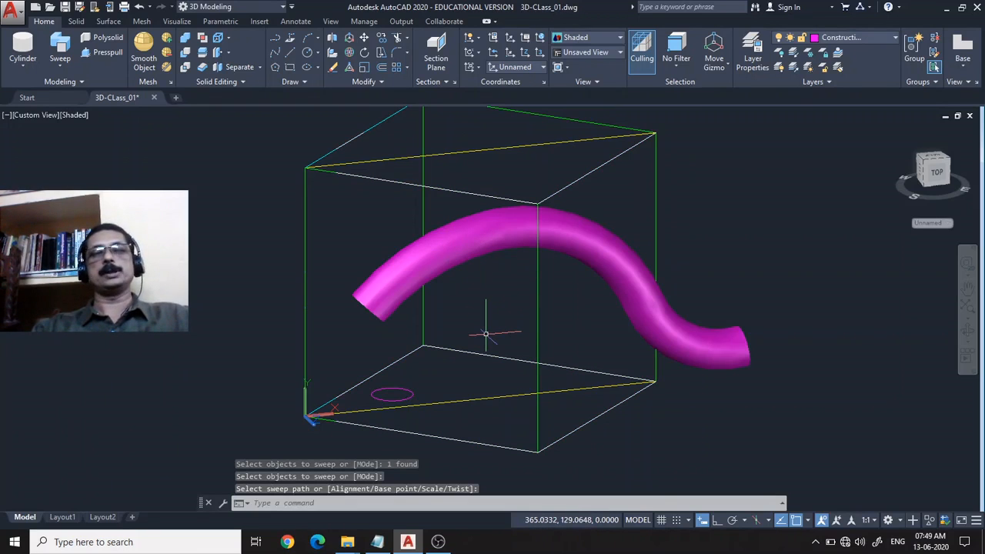